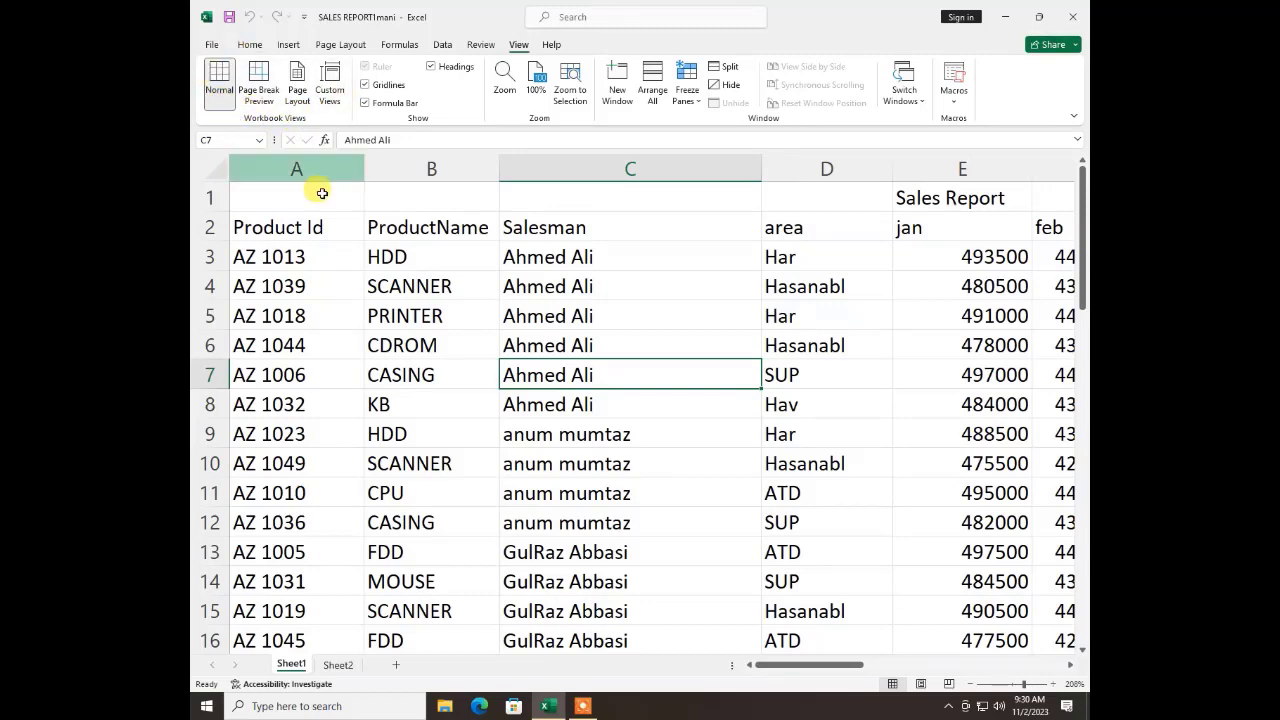
Examine the sales report in Page Break Preview and Page Layout view, and return to Normal view
{"action": "scroll", "coordinate": [383, 455], "scroll_direction": "down", "scroll_amount": 6}
{"action": "scroll", "coordinate": [440, 450], "scroll_direction": "up", "scroll_amount": 6}
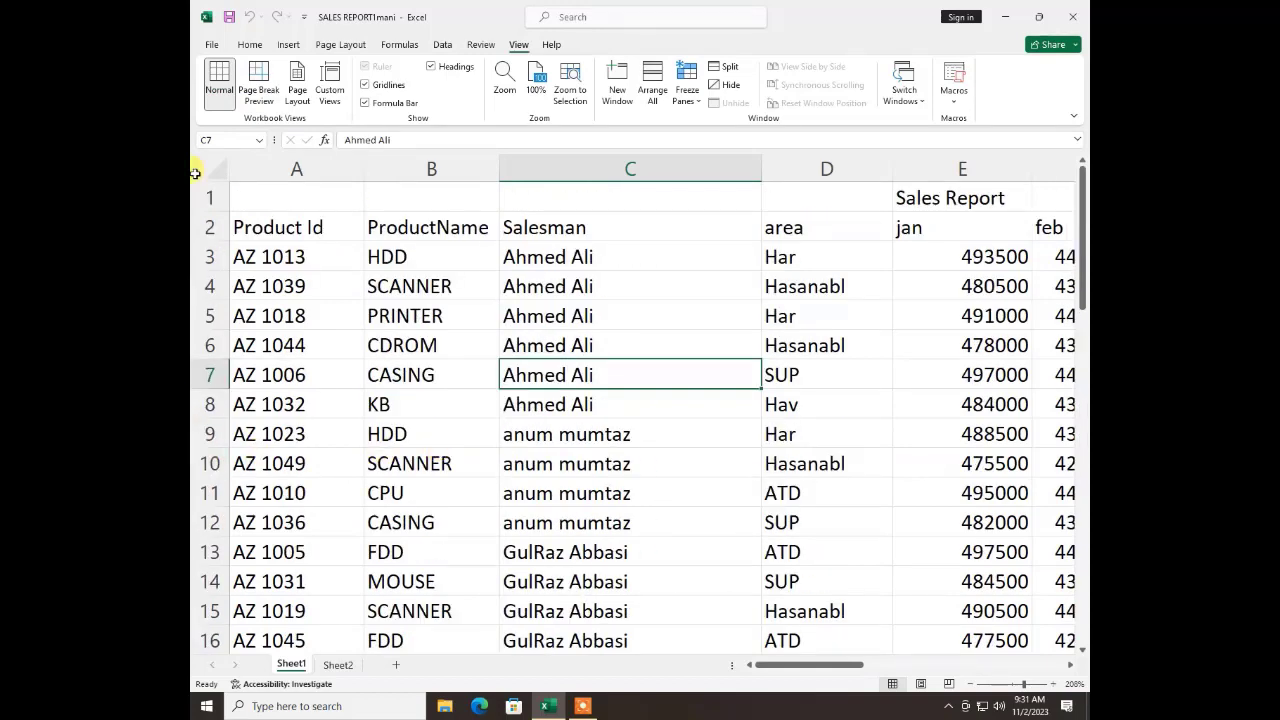
{"action": "left_click", "coordinate": [262, 88]}
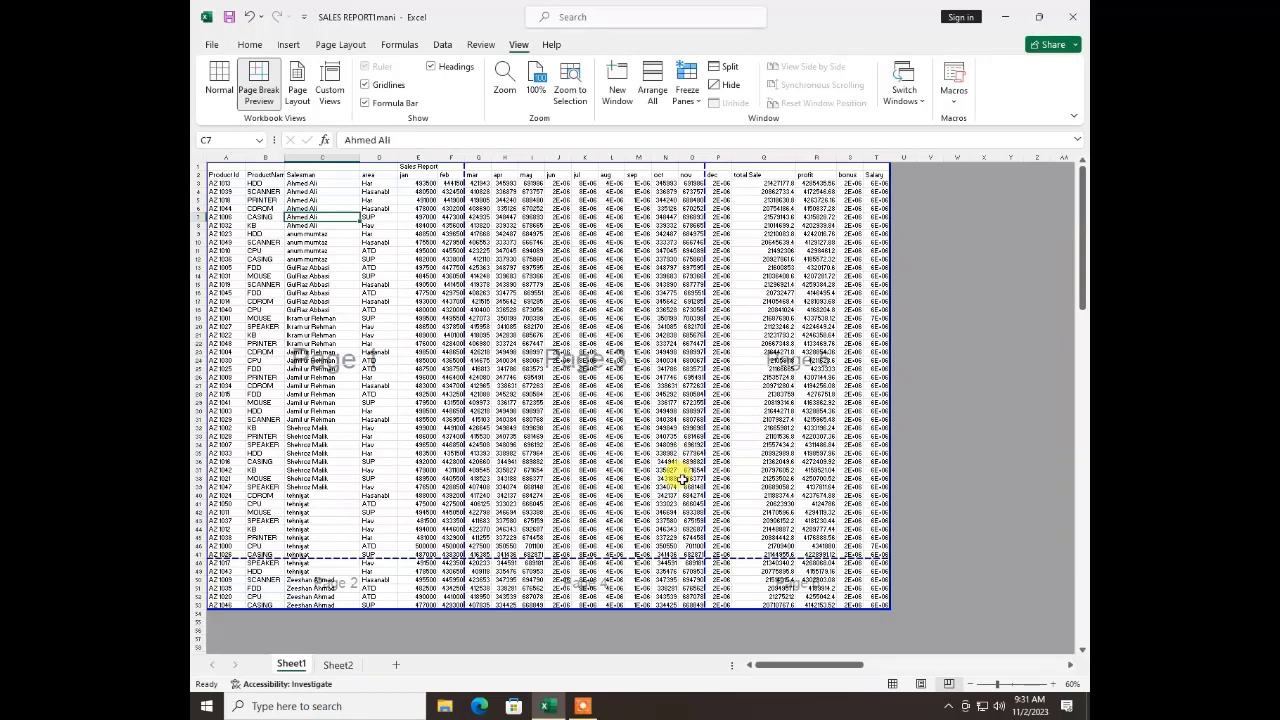
{"action": "left_click", "coordinate": [297, 82]}
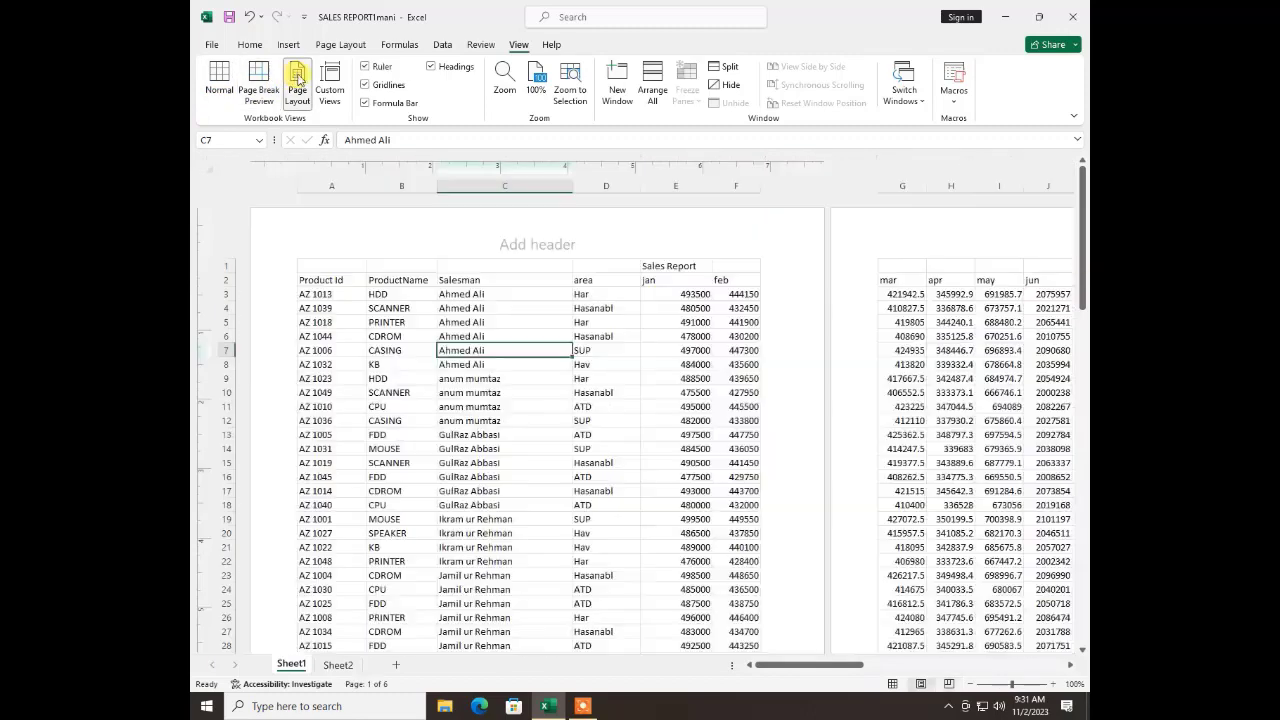
{"action": "scroll", "coordinate": [645, 436], "scroll_direction": "down", "scroll_amount": 5}
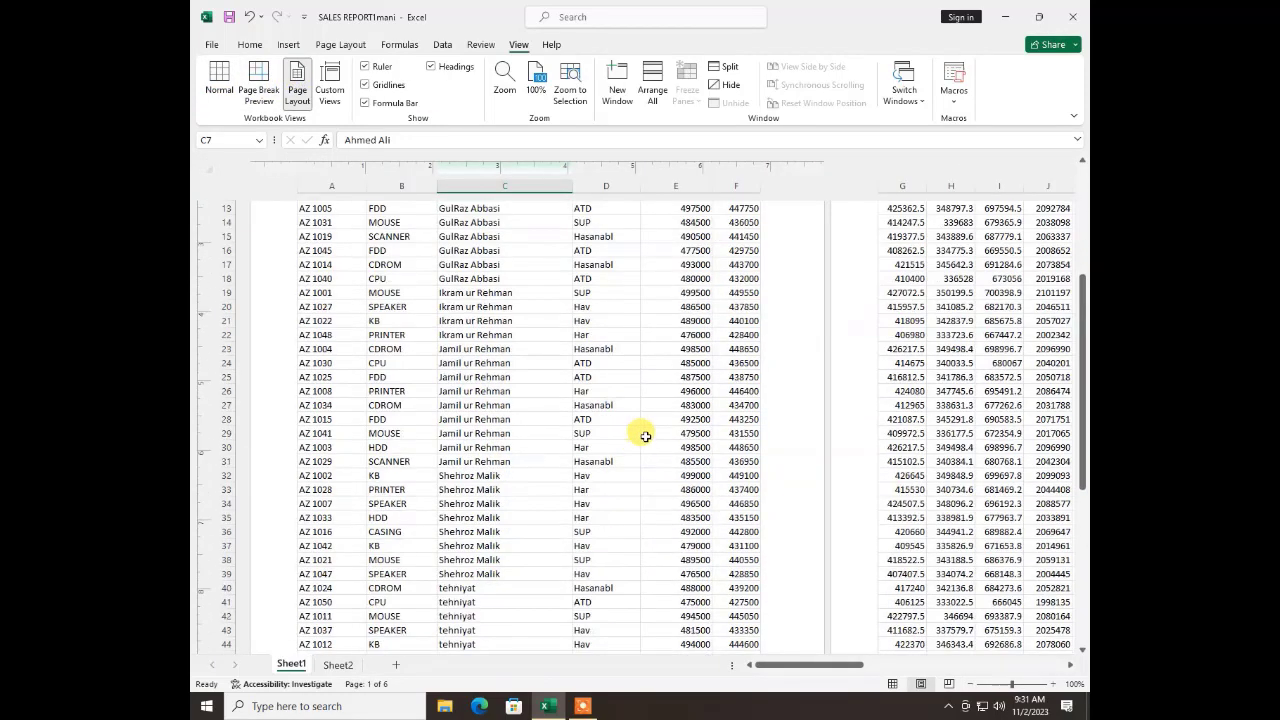
{"action": "scroll", "coordinate": [645, 436], "scroll_direction": "down", "scroll_amount": 6}
{"action": "scroll", "coordinate": [645, 450], "scroll_direction": "up", "scroll_amount": 10}
{"action": "left_click", "coordinate": [220, 80]}
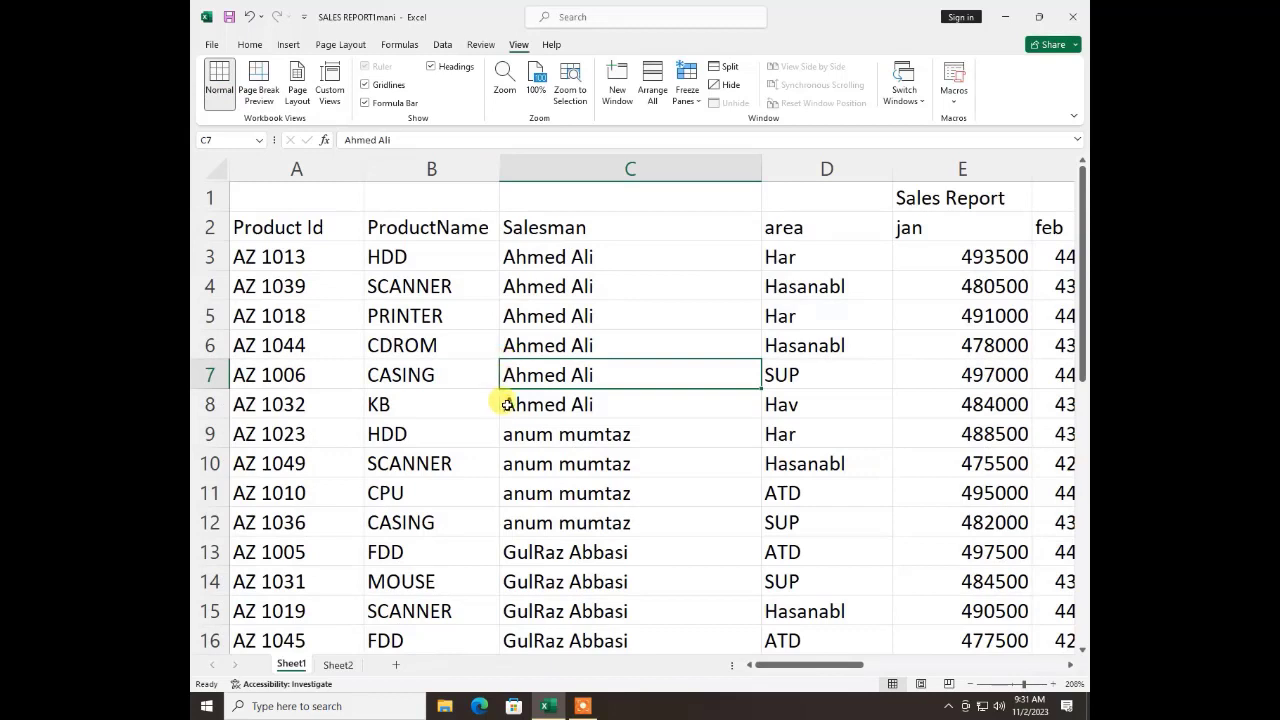
Select the January to May figures in E3:I12 and save them as a custom view named "a"
{"action": "left_click", "coordinate": [440, 338]}
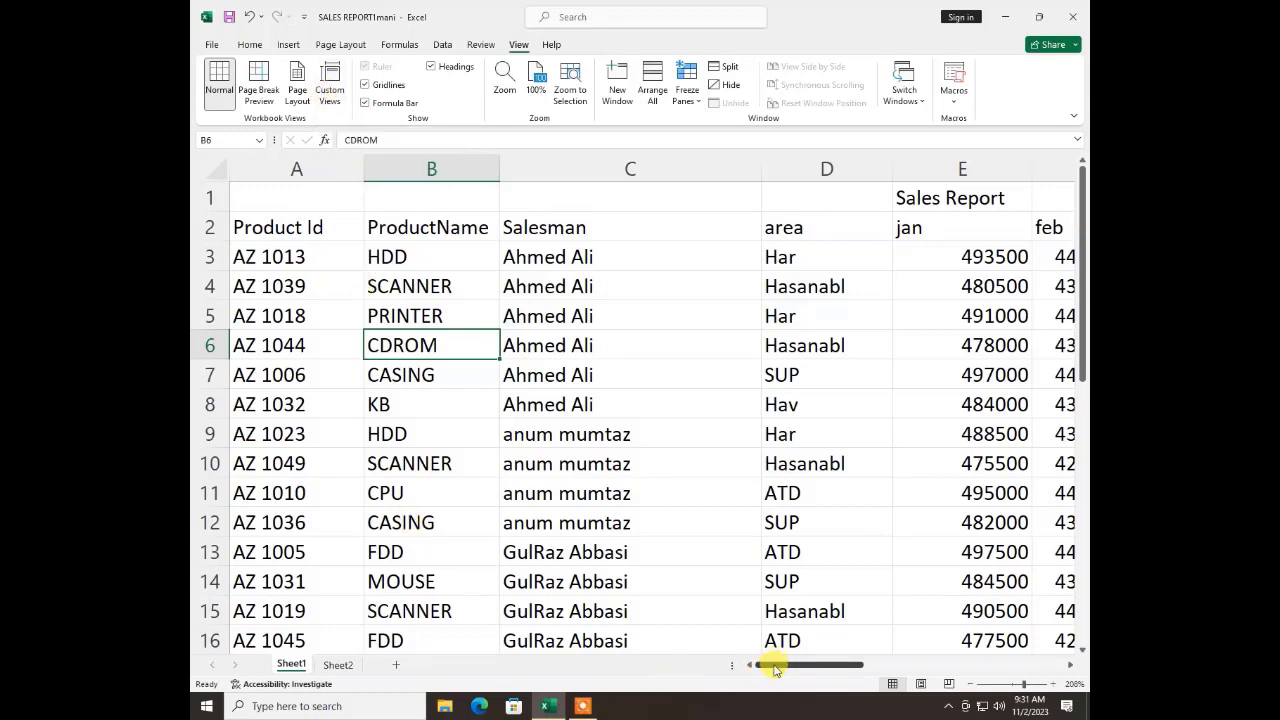
{"action": "left_click_drag", "start_coordinate": [775, 668], "coordinate": [836, 664]}
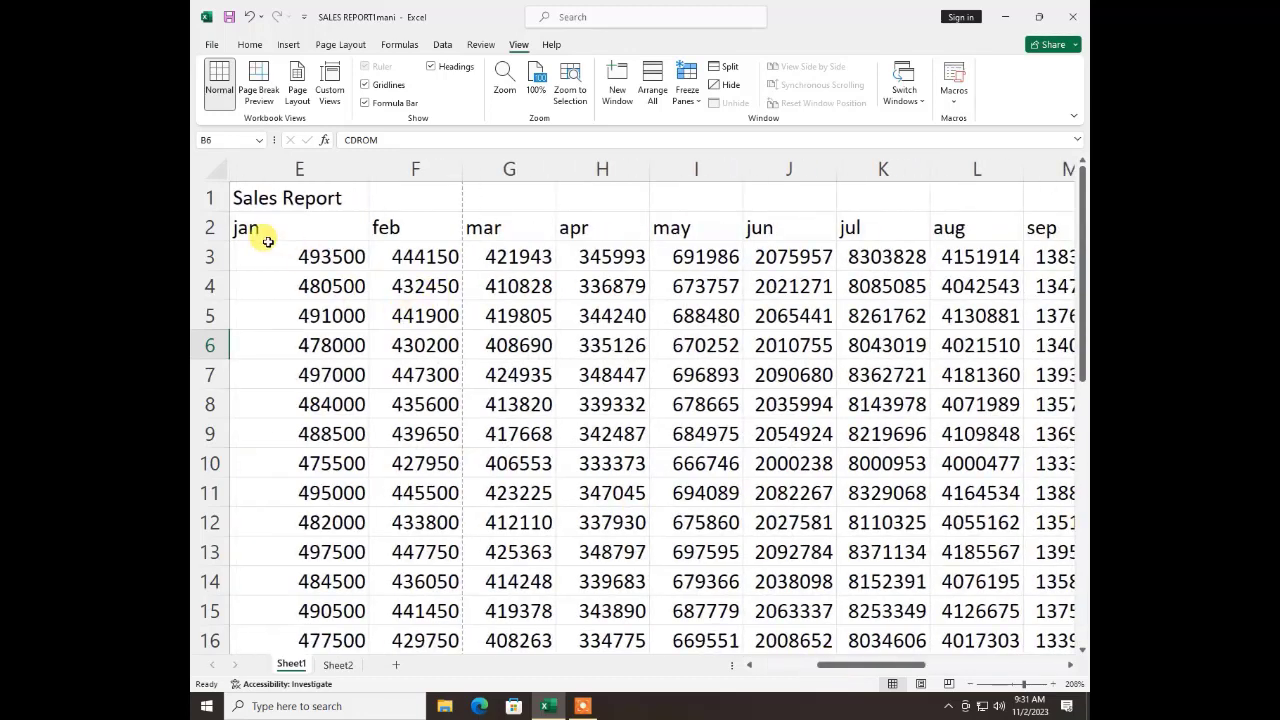
{"action": "left_click_drag", "start_coordinate": [268, 243], "coordinate": [669, 512]}
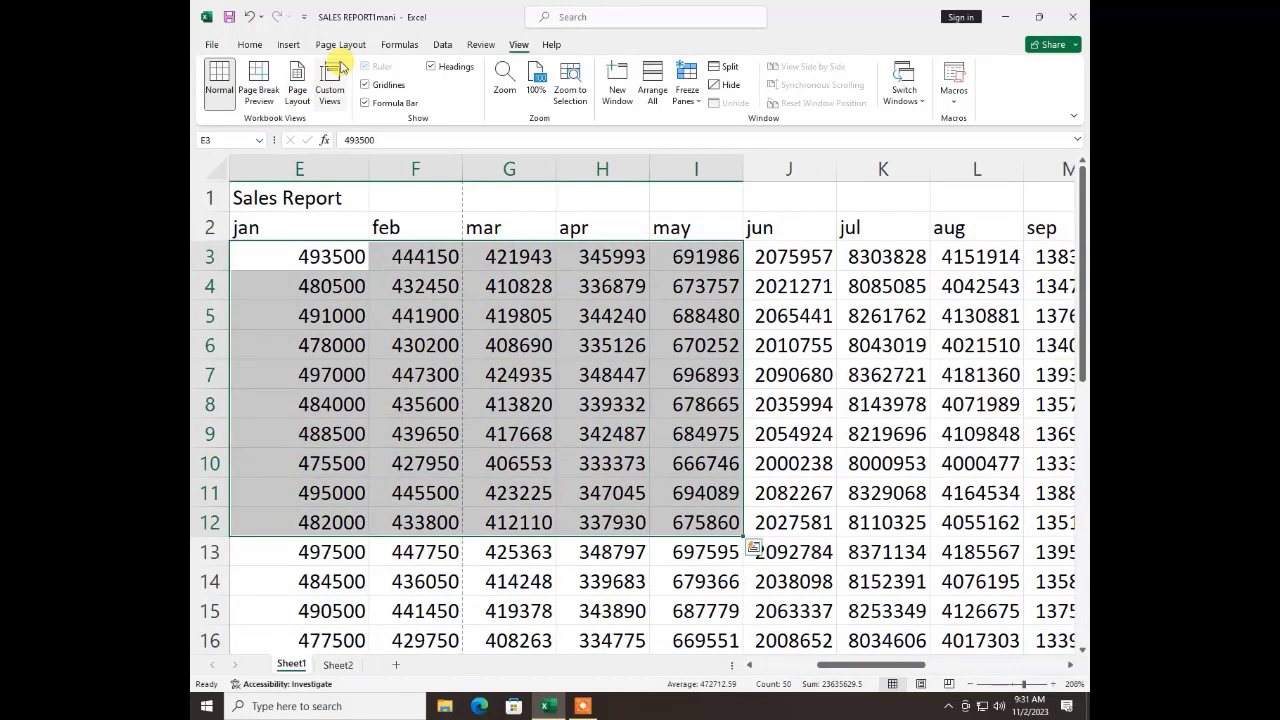
{"action": "left_click", "coordinate": [333, 90]}
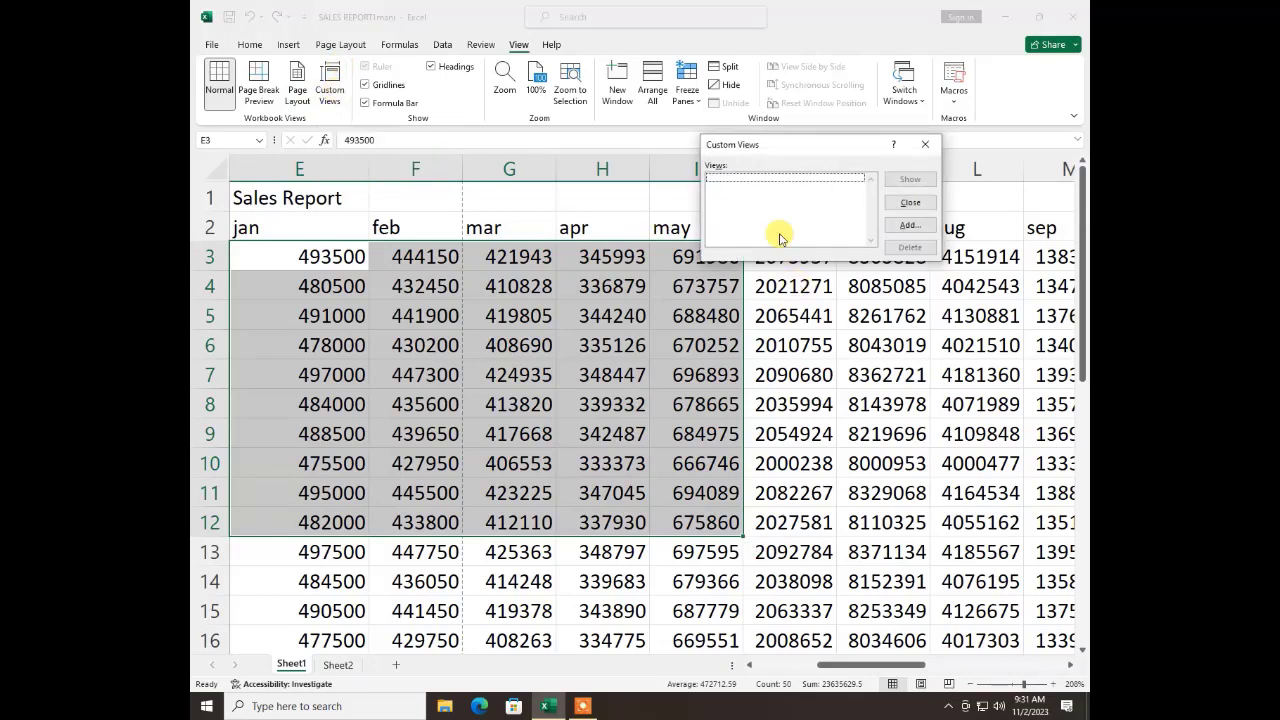
{"action": "left_click", "coordinate": [908, 225]}
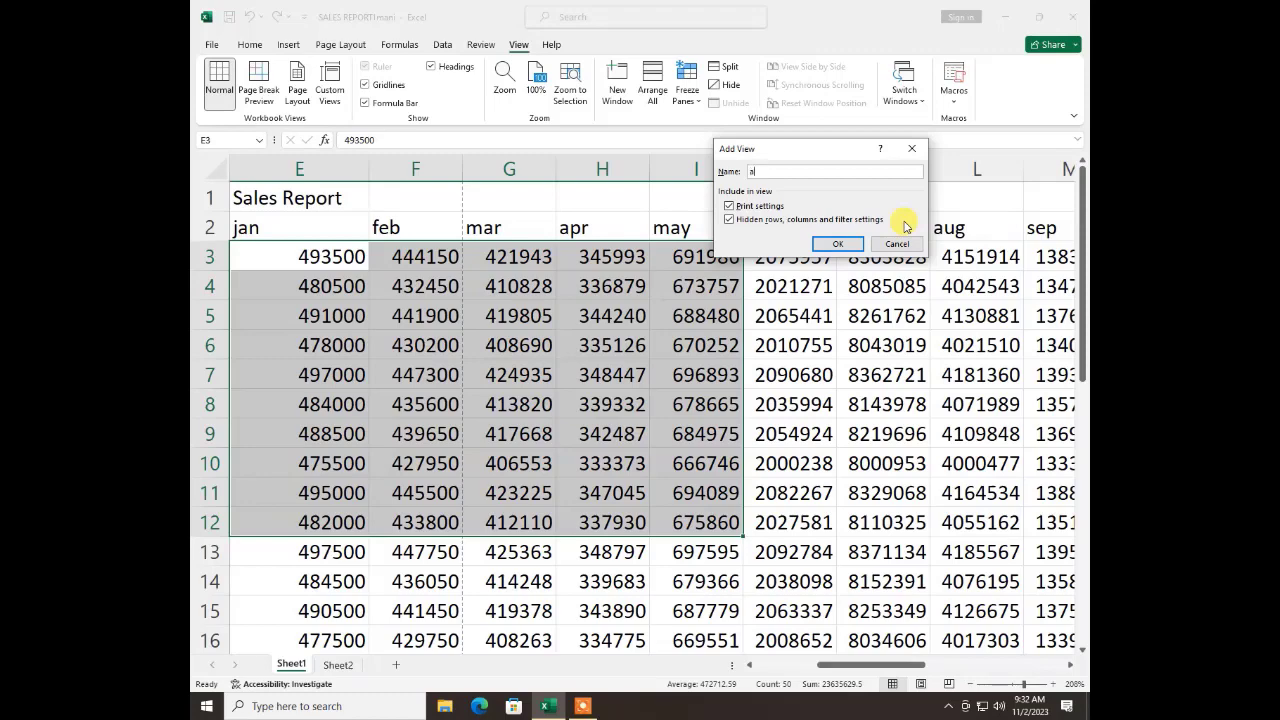
{"action": "left_click", "coordinate": [834, 244]}
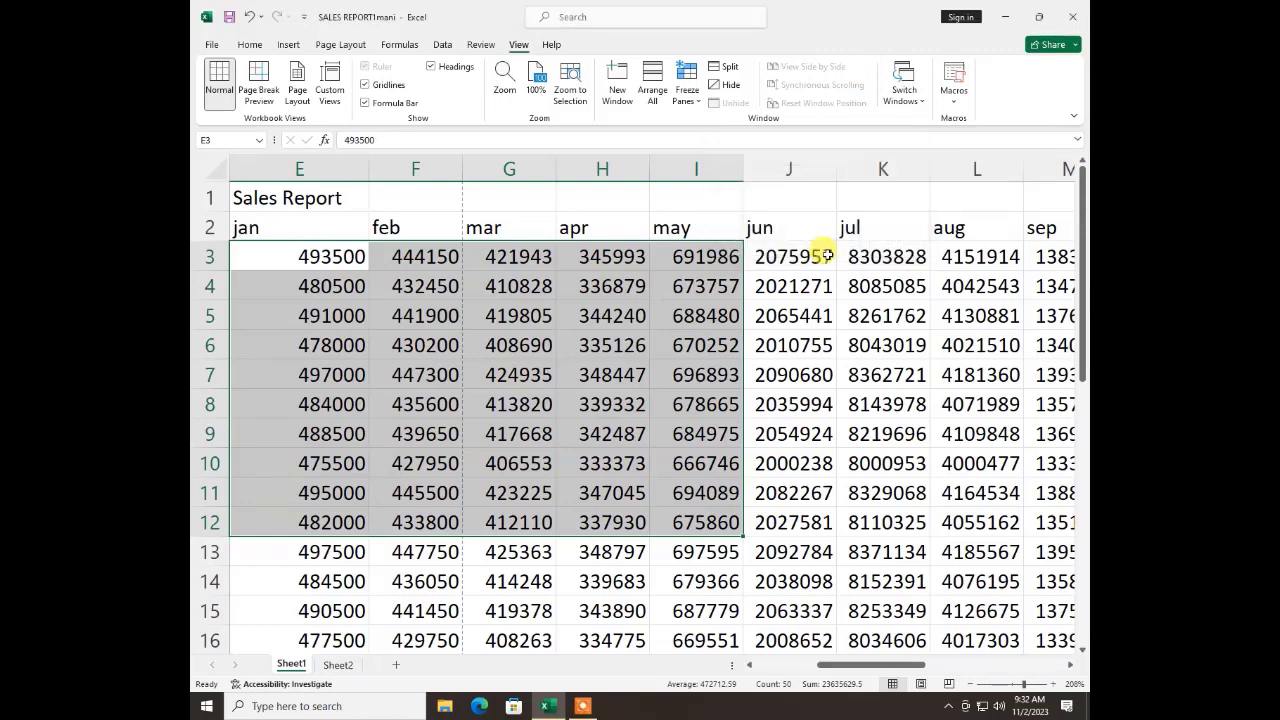
Jump to the sheet's last column, and go back to the saved range by showing custom view "a"
{"action": "left_click", "coordinate": [826, 318]}
{"action": "key", "text": "ctrl+Right"}
{"action": "key", "text": "ctrl+Right"}
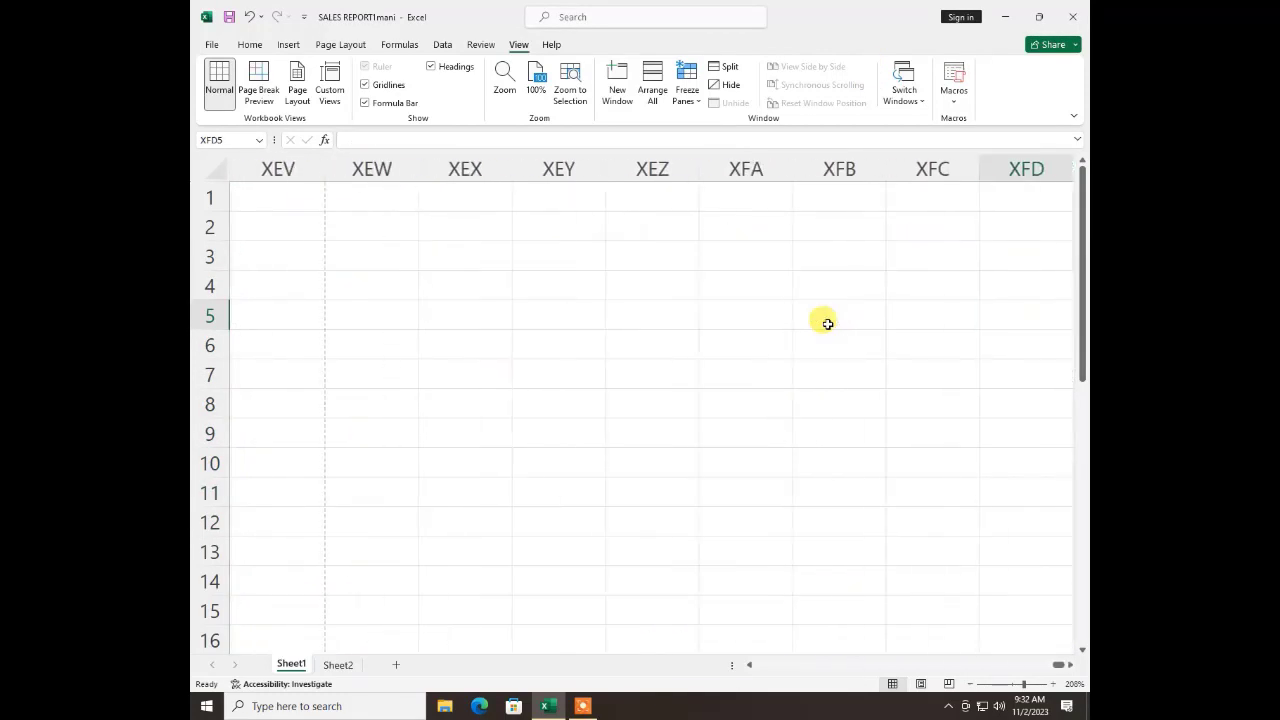
{"action": "key", "text": "ctrl+Left"}
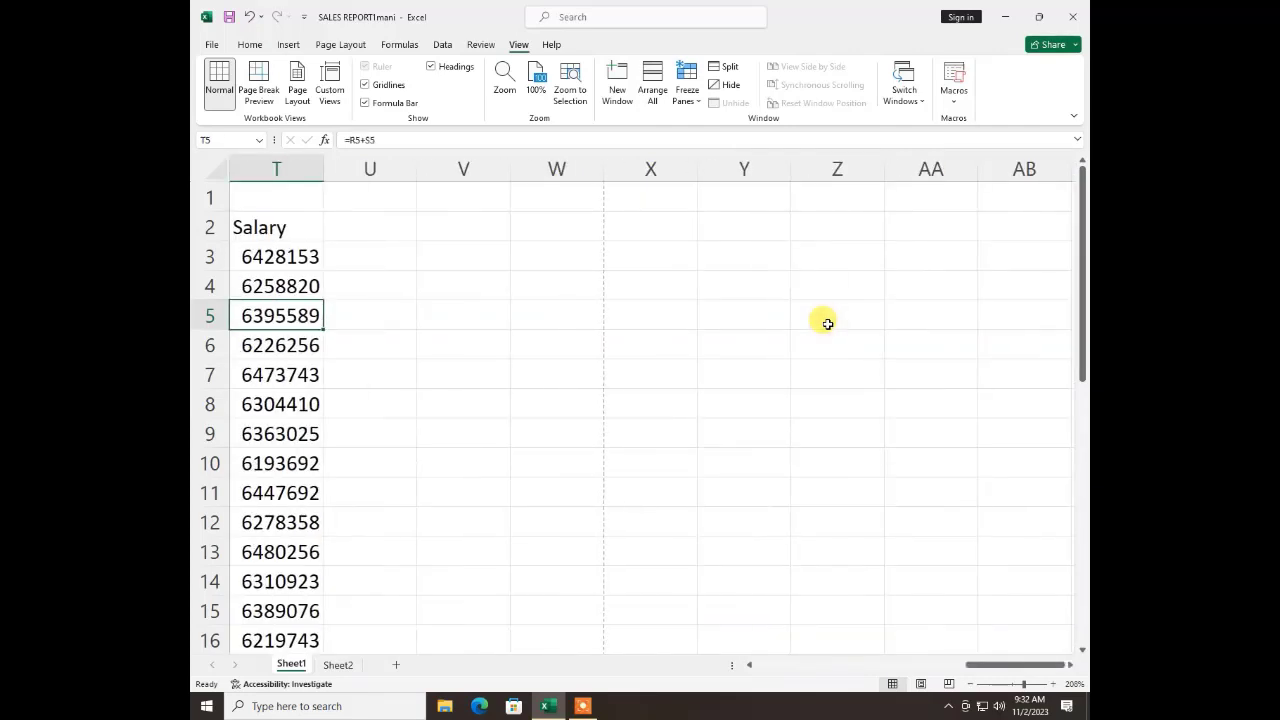
{"action": "key", "text": "ctrl+Right"}
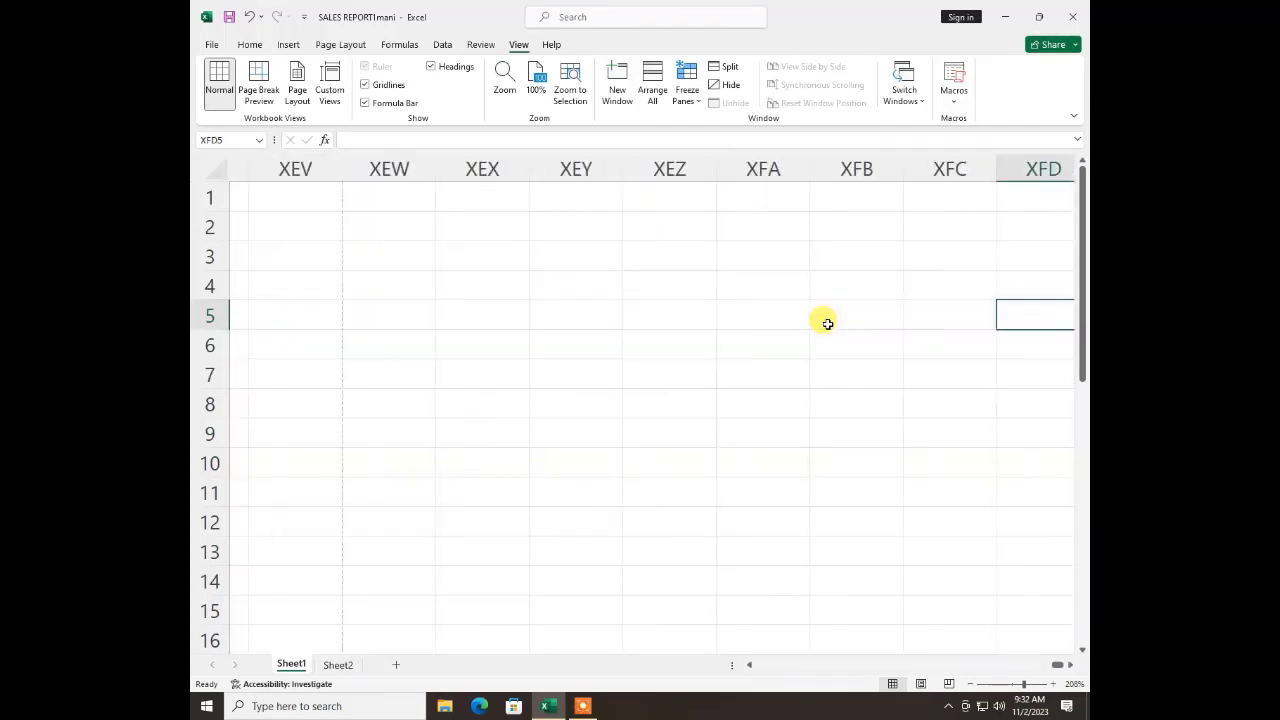
{"action": "left_click", "coordinate": [748, 400]}
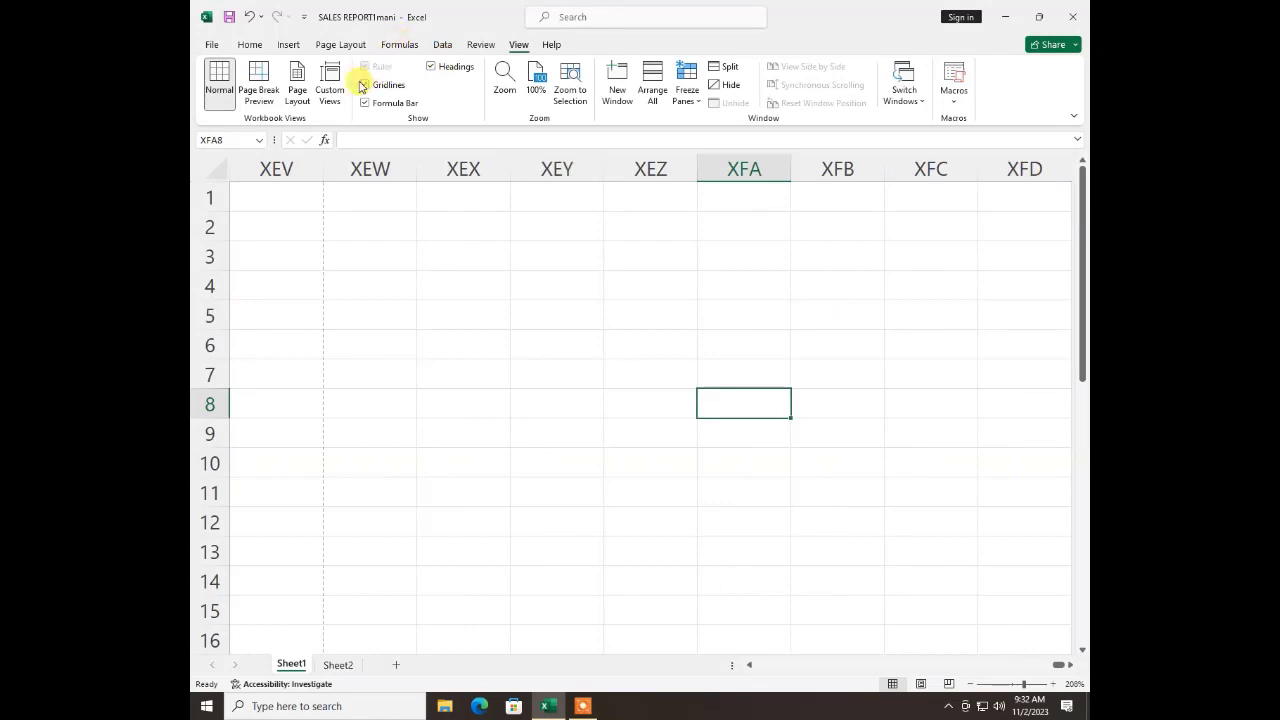
{"action": "left_click", "coordinate": [329, 82]}
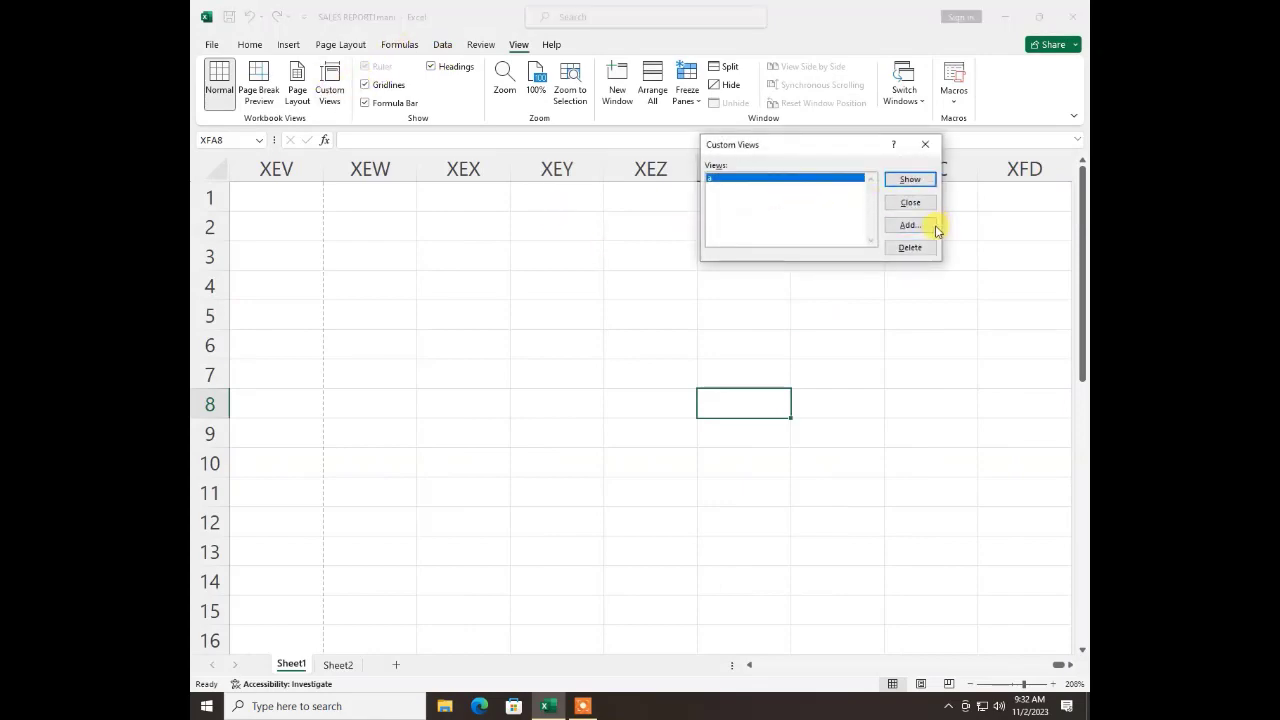
{"action": "left_click", "coordinate": [910, 179]}
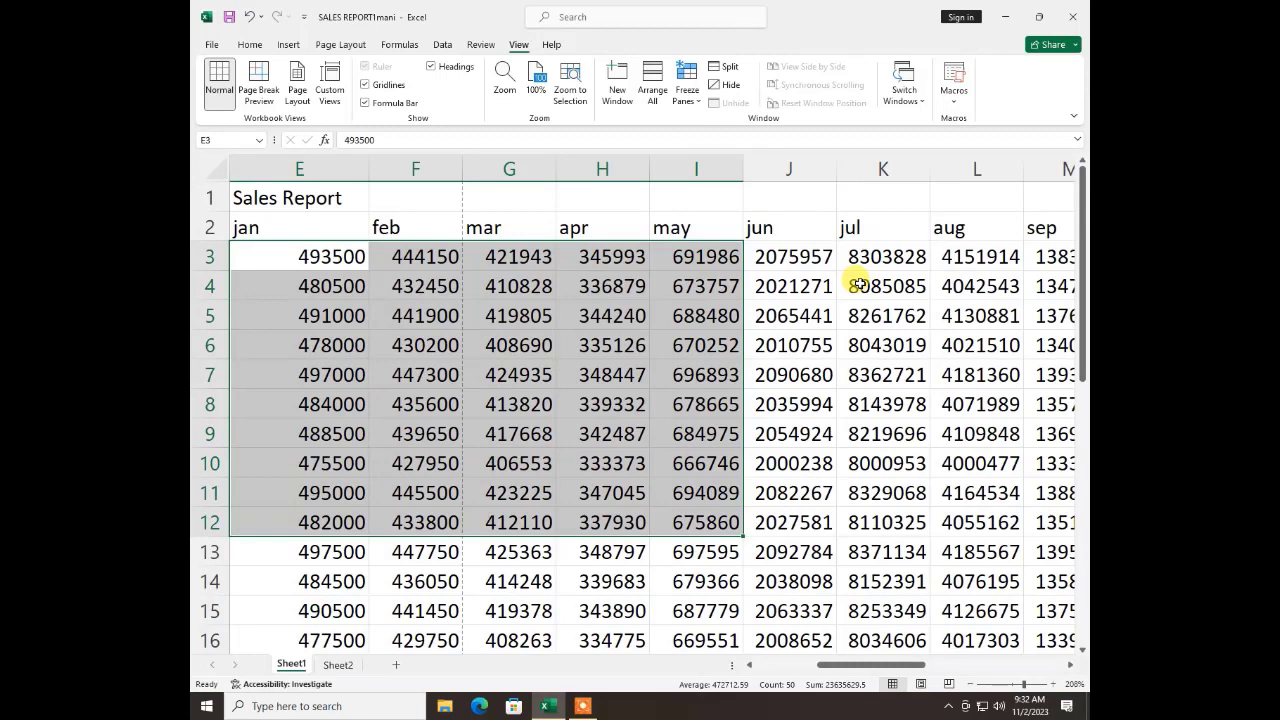
Hide the gridlines, the formula bar and the row and column headings
{"action": "left_click", "coordinate": [425, 343]}
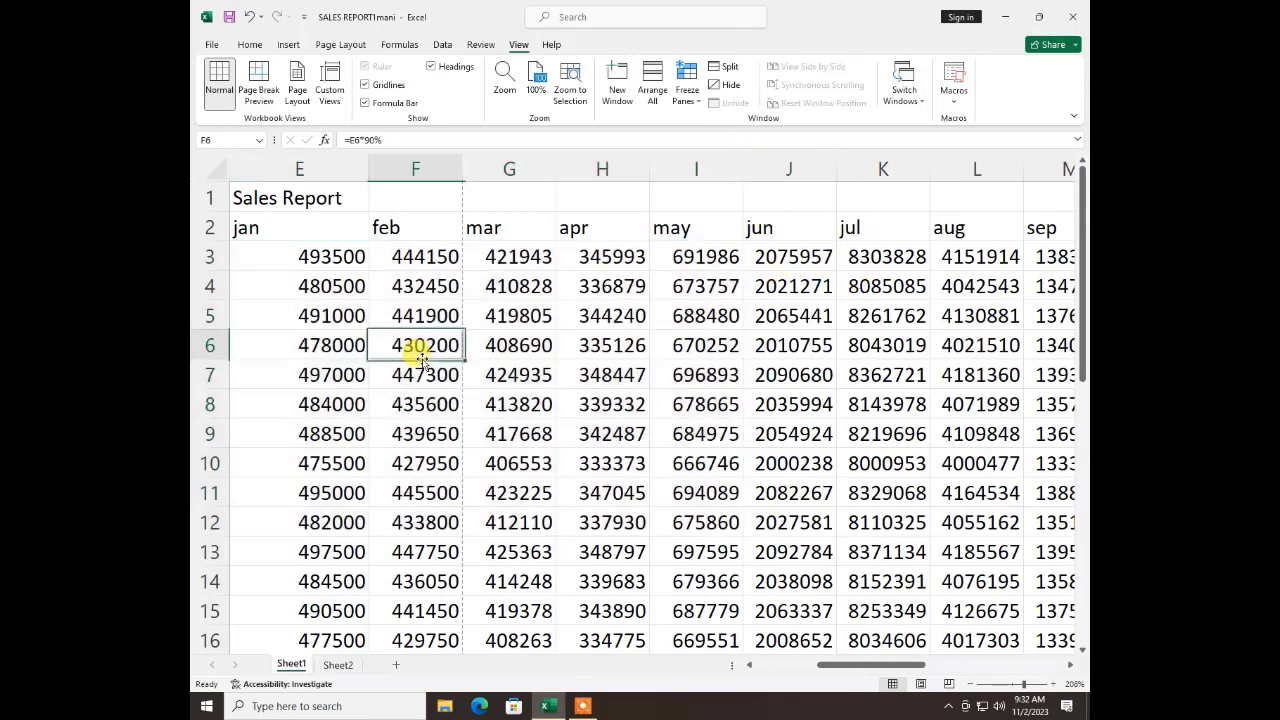
{"action": "left_click", "coordinate": [366, 85]}
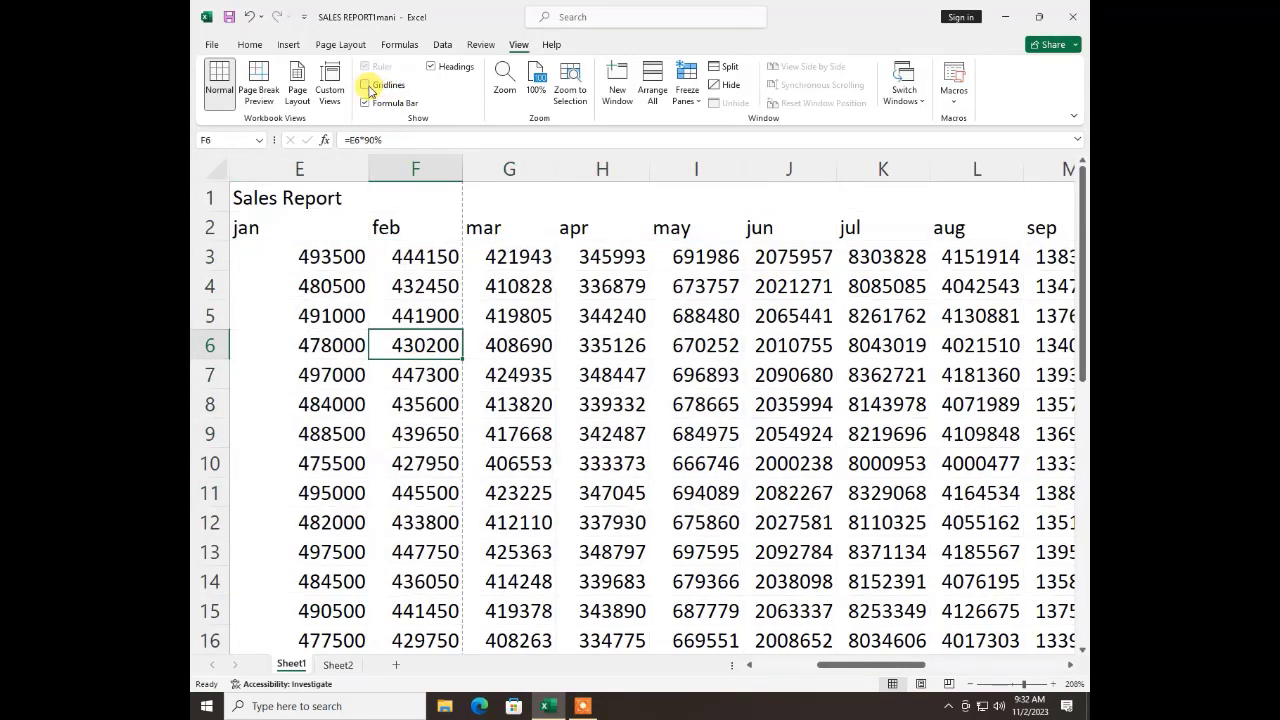
{"action": "left_click", "coordinate": [366, 102]}
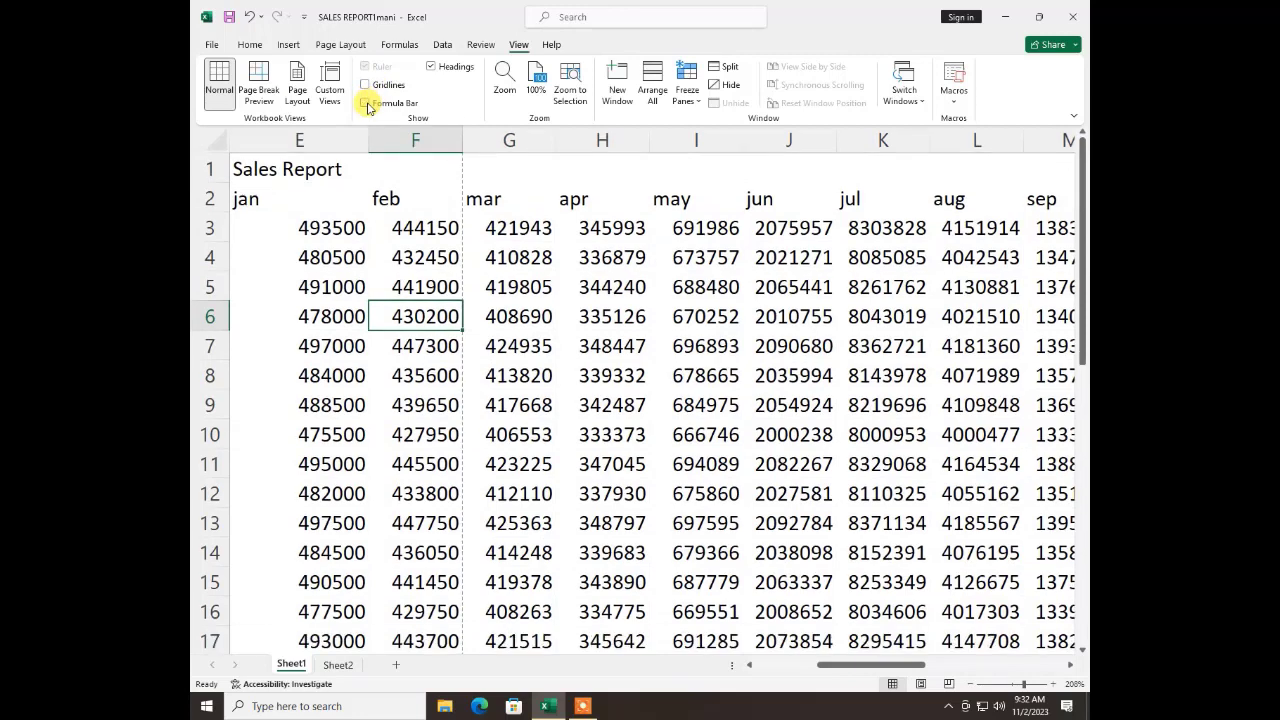
{"action": "left_click", "coordinate": [434, 66]}
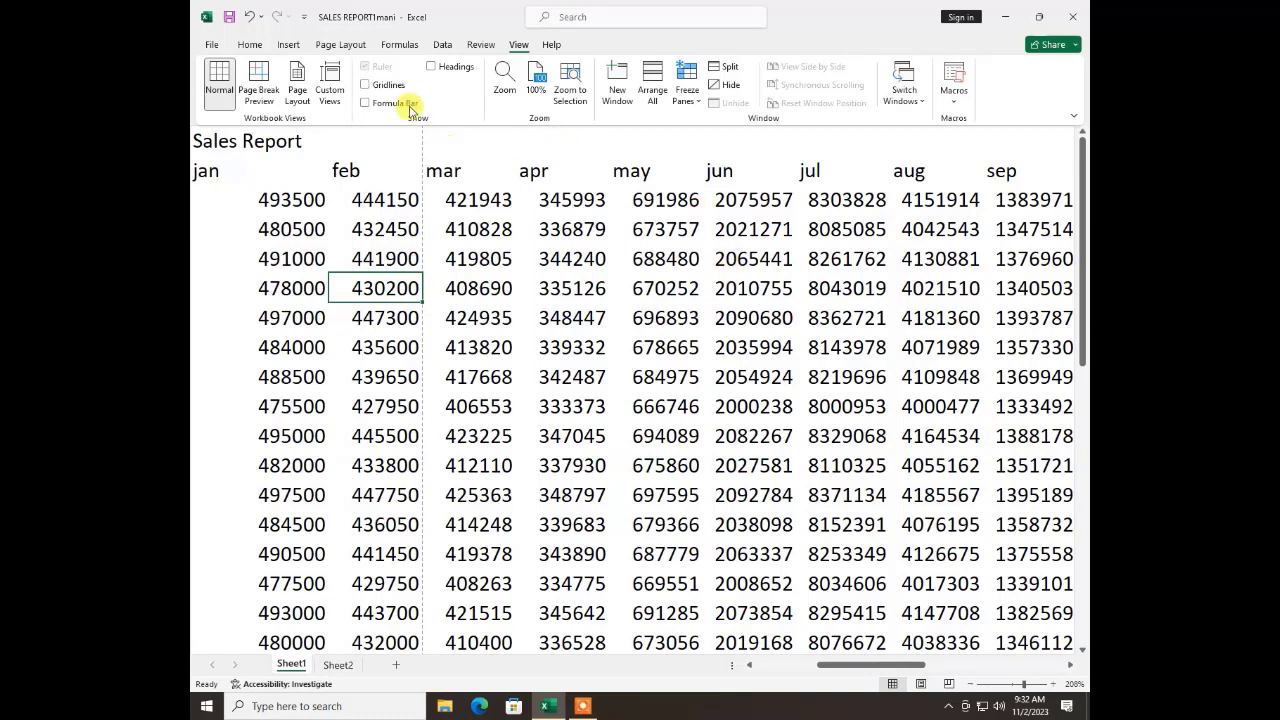
Show the gridlines, the formula bar and the row and column headings again
{"action": "left_click", "coordinate": [366, 86]}
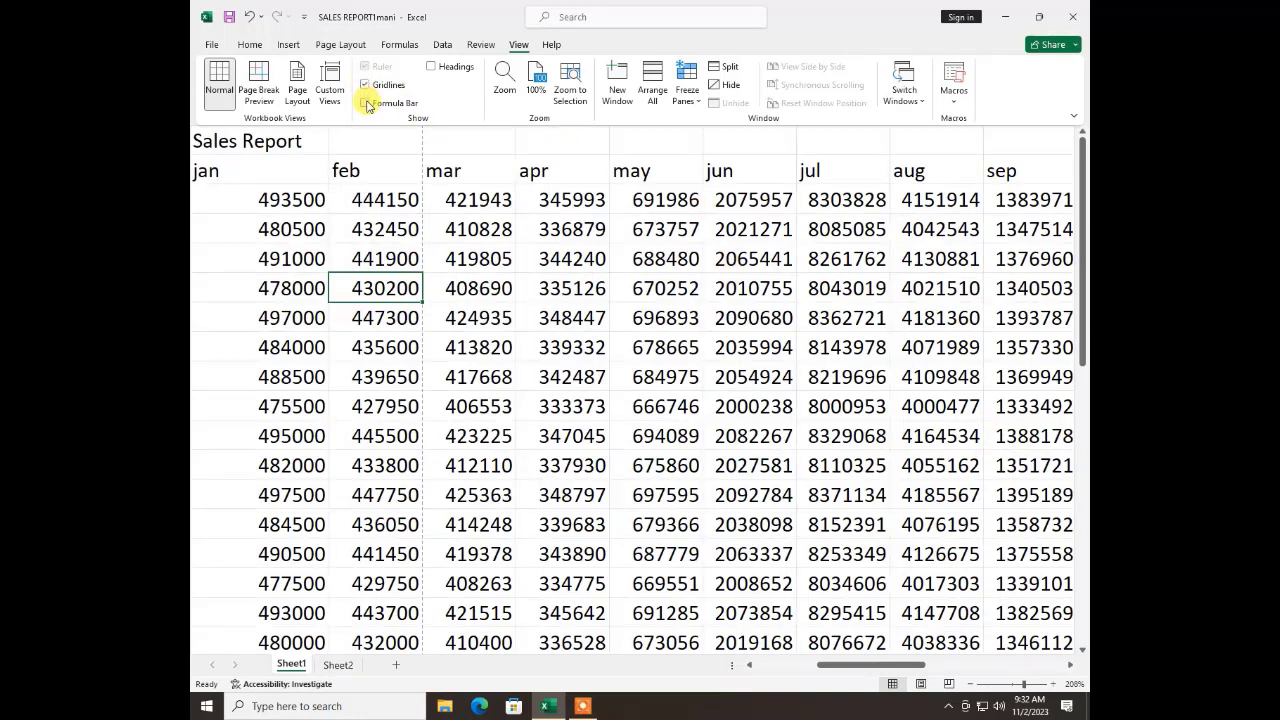
{"action": "left_click", "coordinate": [366, 103]}
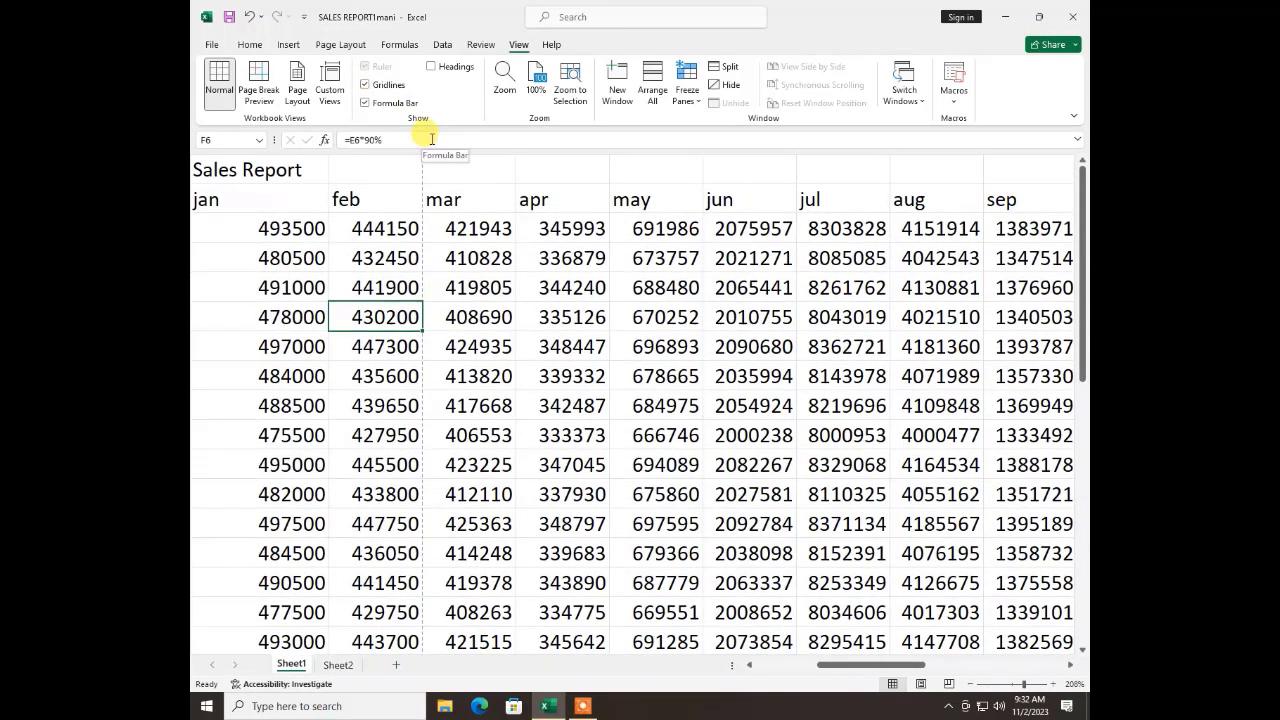
{"action": "left_click", "coordinate": [431, 66]}
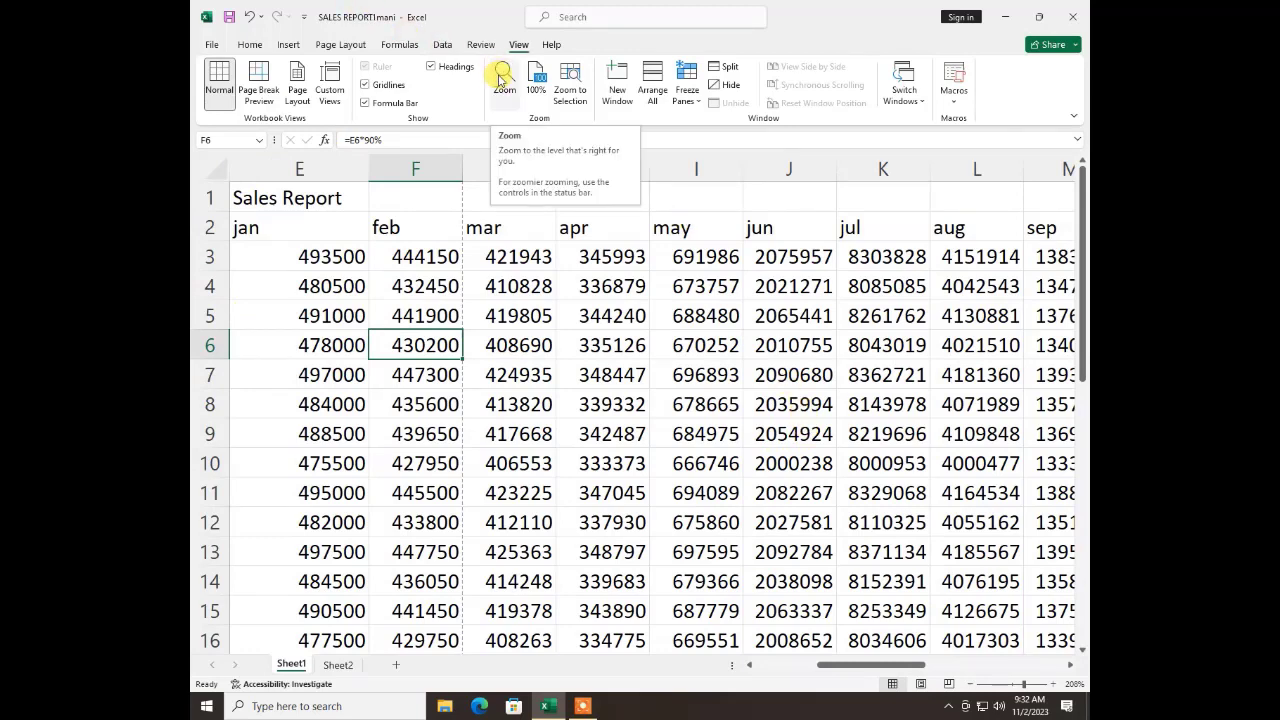
Set the worksheet magnification to the 200% preset
{"action": "left_click", "coordinate": [502, 78]}
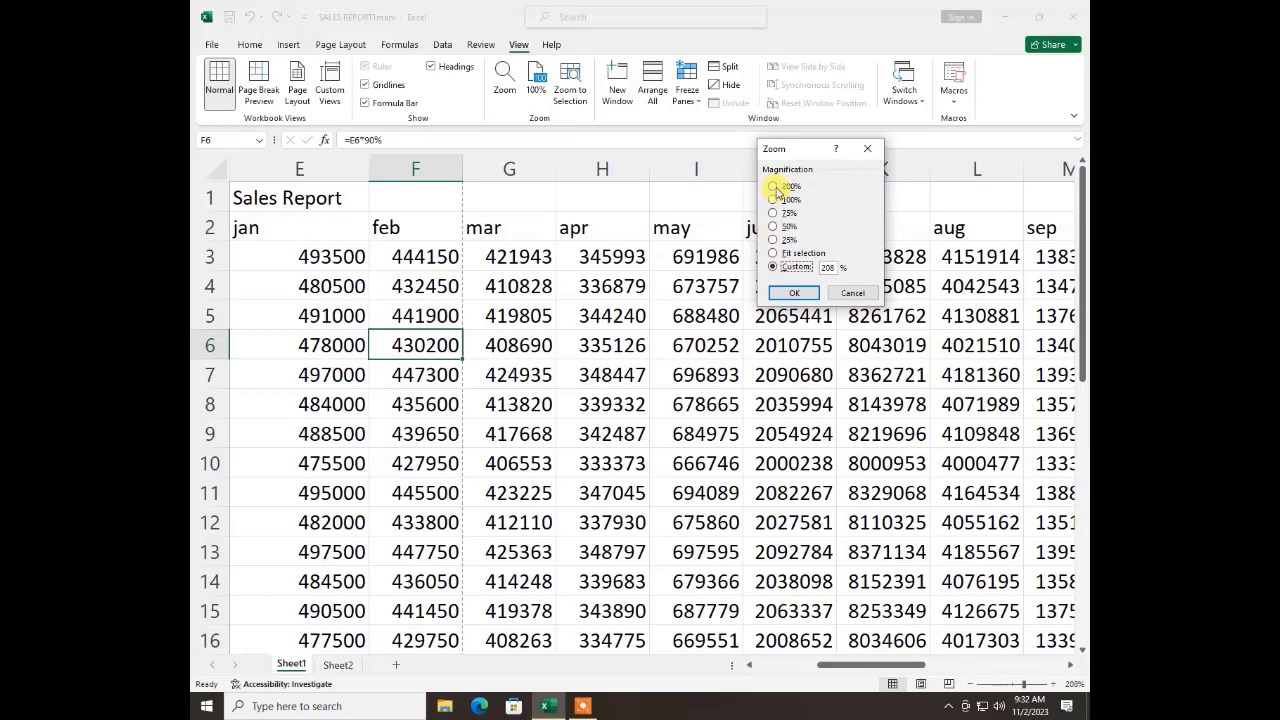
{"action": "left_click", "coordinate": [777, 187]}
{"action": "left_click", "coordinate": [793, 293]}
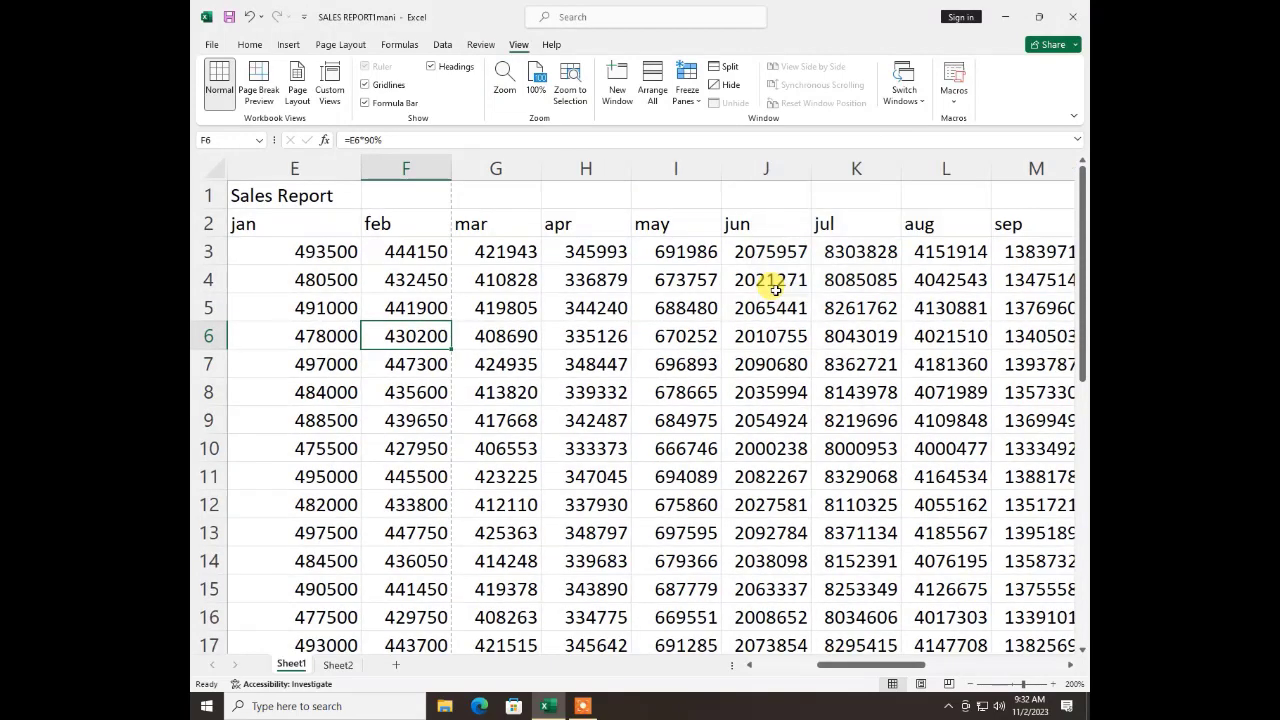
Reset the zoom to 100%, zoom in on selected cell F6, and return to 100%
{"action": "left_click", "coordinate": [538, 88]}
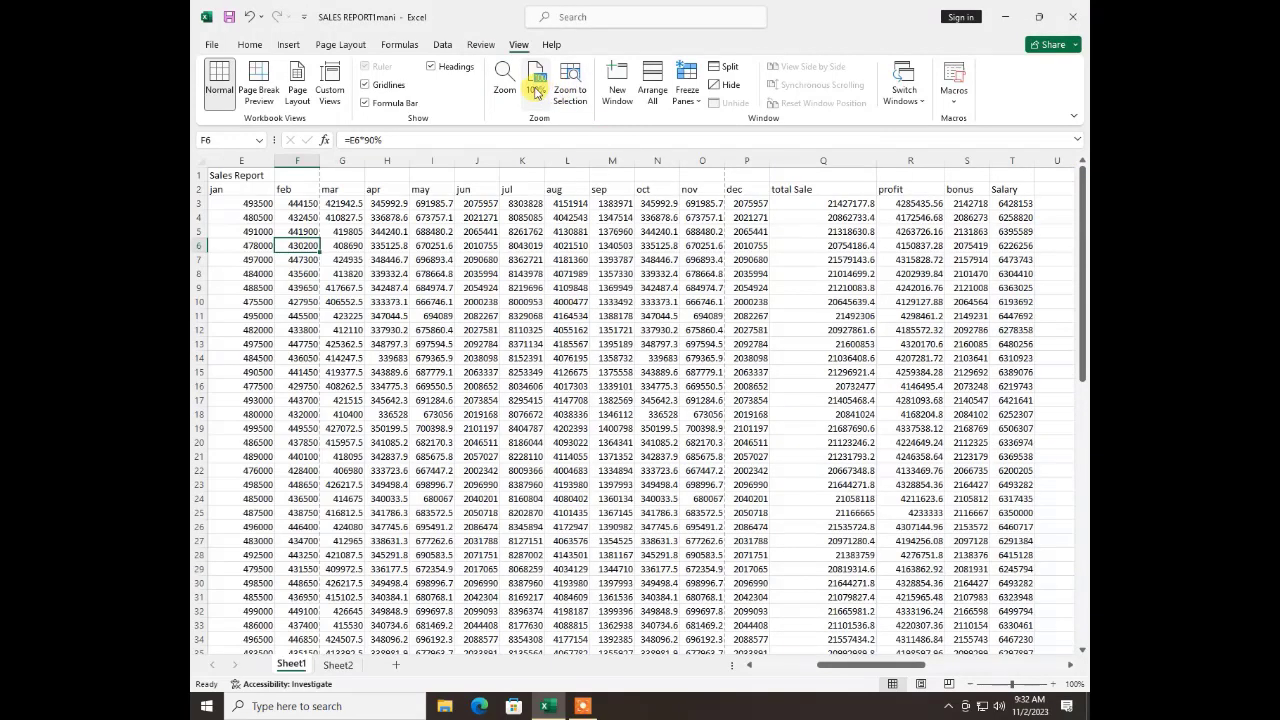
{"action": "left_click", "coordinate": [570, 90]}
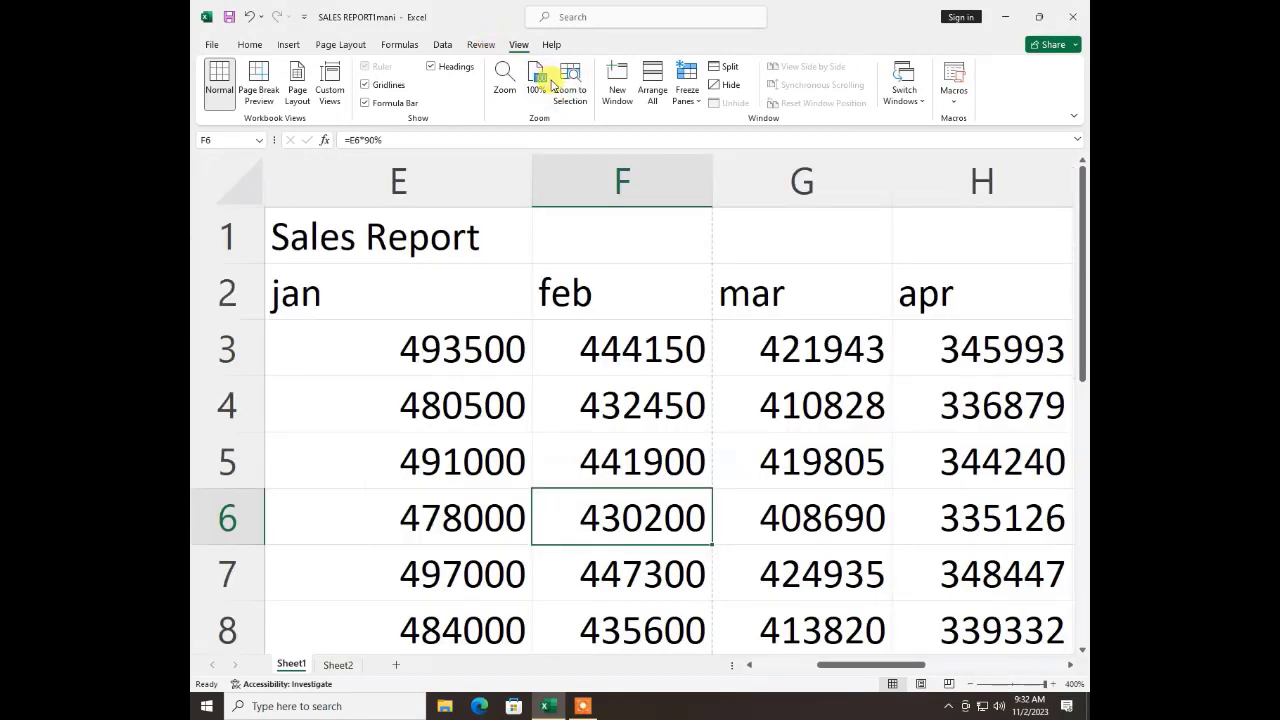
{"action": "left_click", "coordinate": [547, 84]}
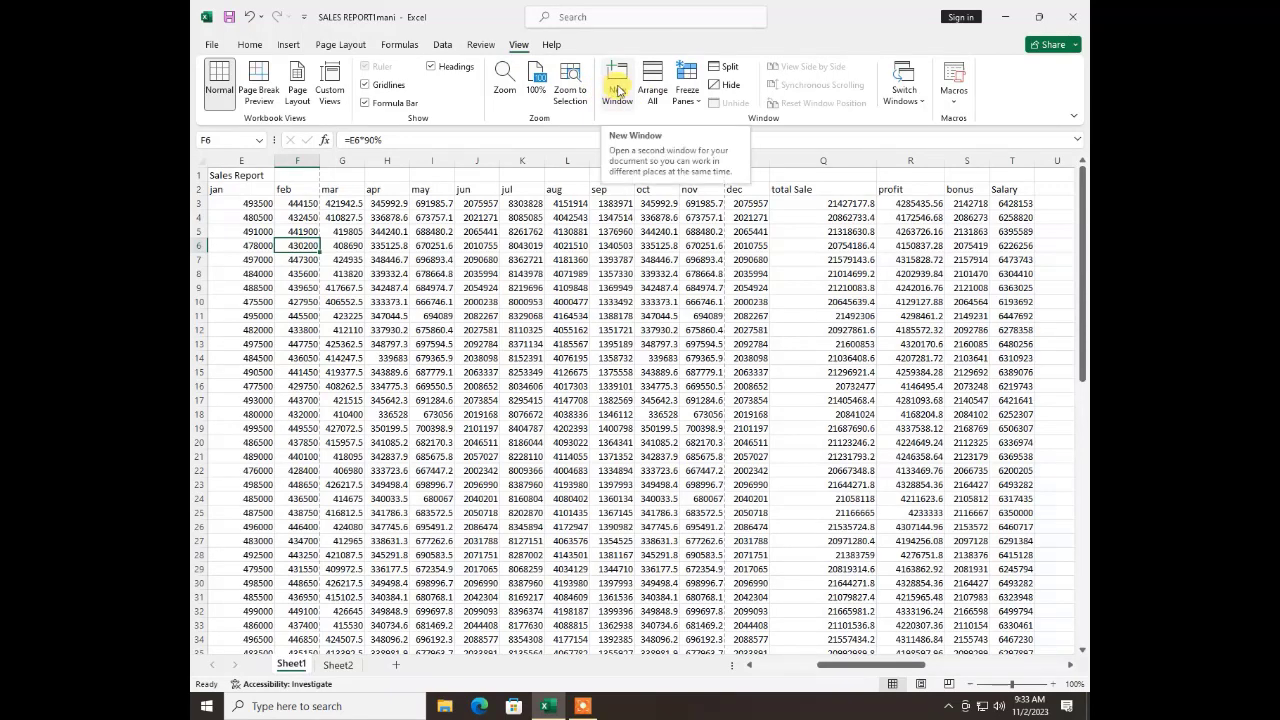
Open a second window of the SALES REPORT workbook and arrange all windows as Tiled
{"action": "left_click", "coordinate": [619, 82]}
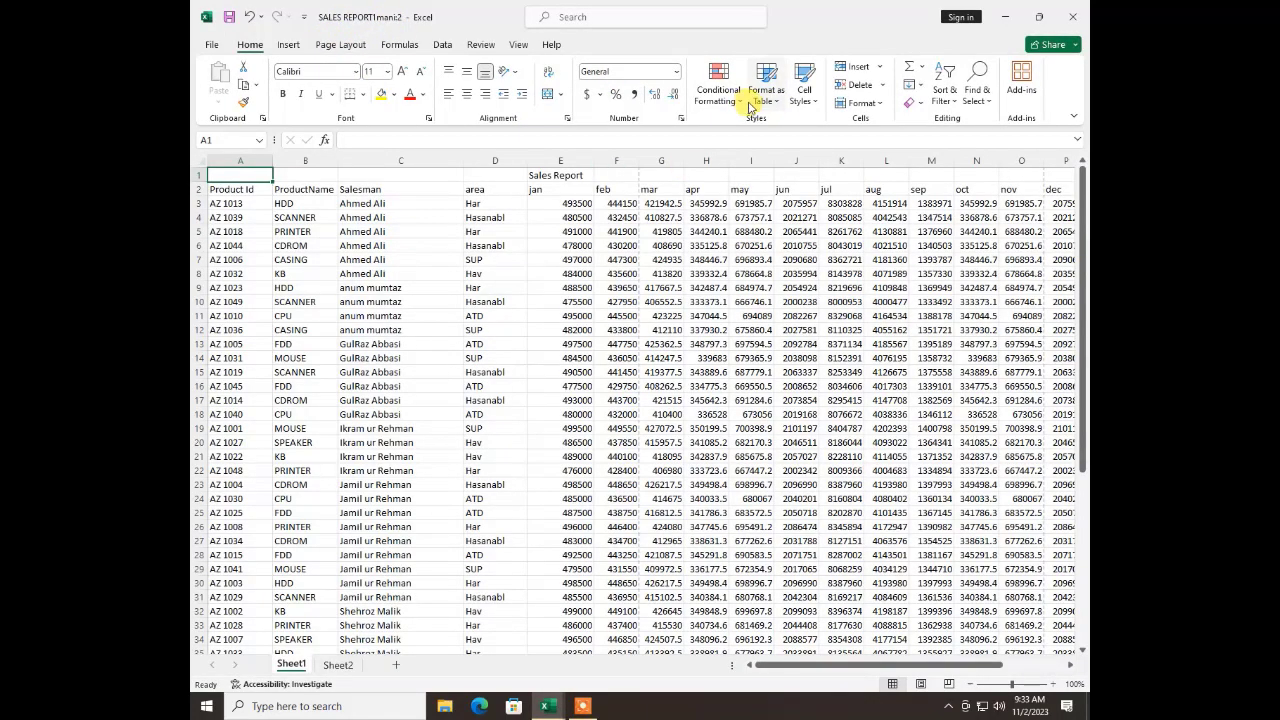
{"action": "left_click", "coordinate": [513, 45]}
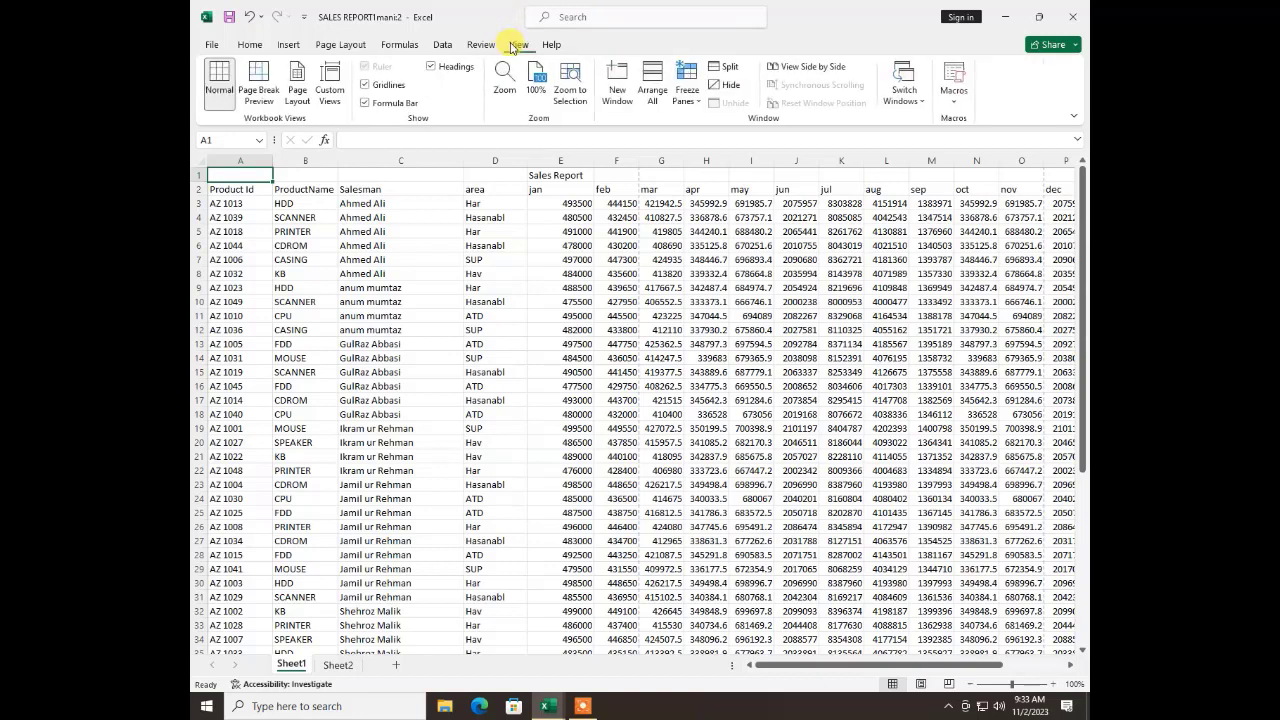
{"action": "left_click", "coordinate": [652, 90]}
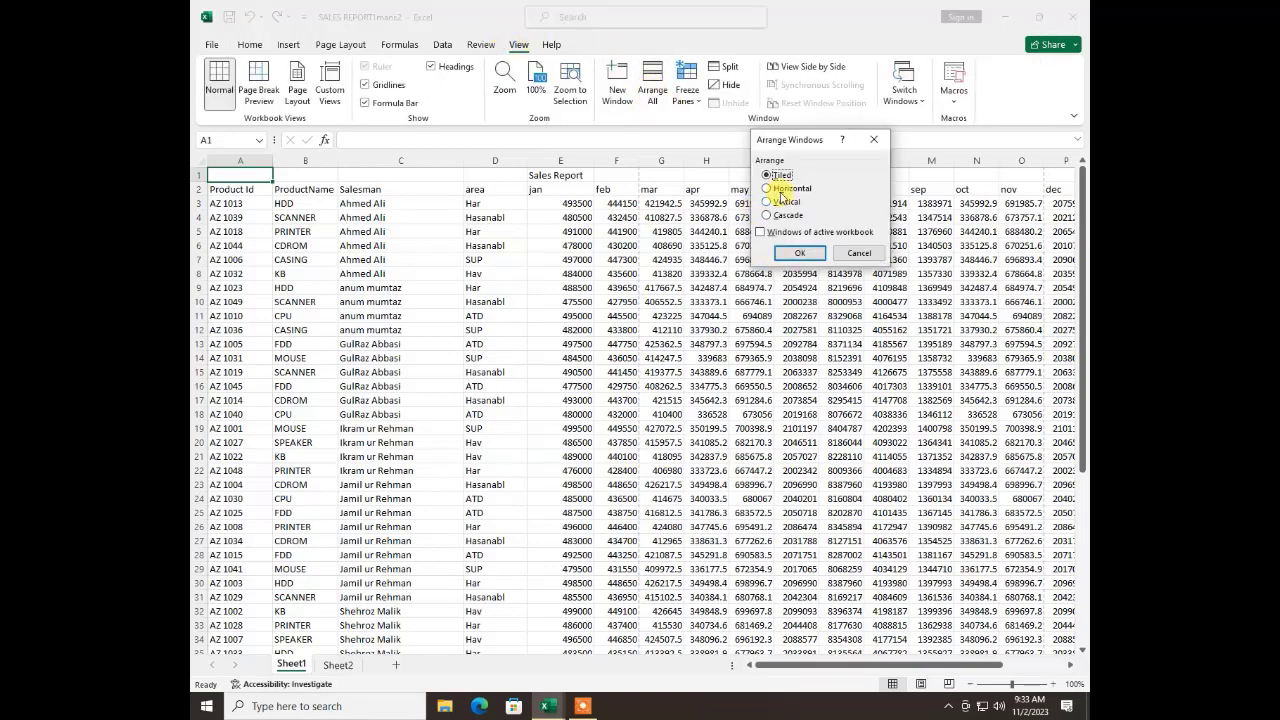
{"action": "left_click", "coordinate": [806, 254]}
{"action": "left_click", "coordinate": [806, 254]}
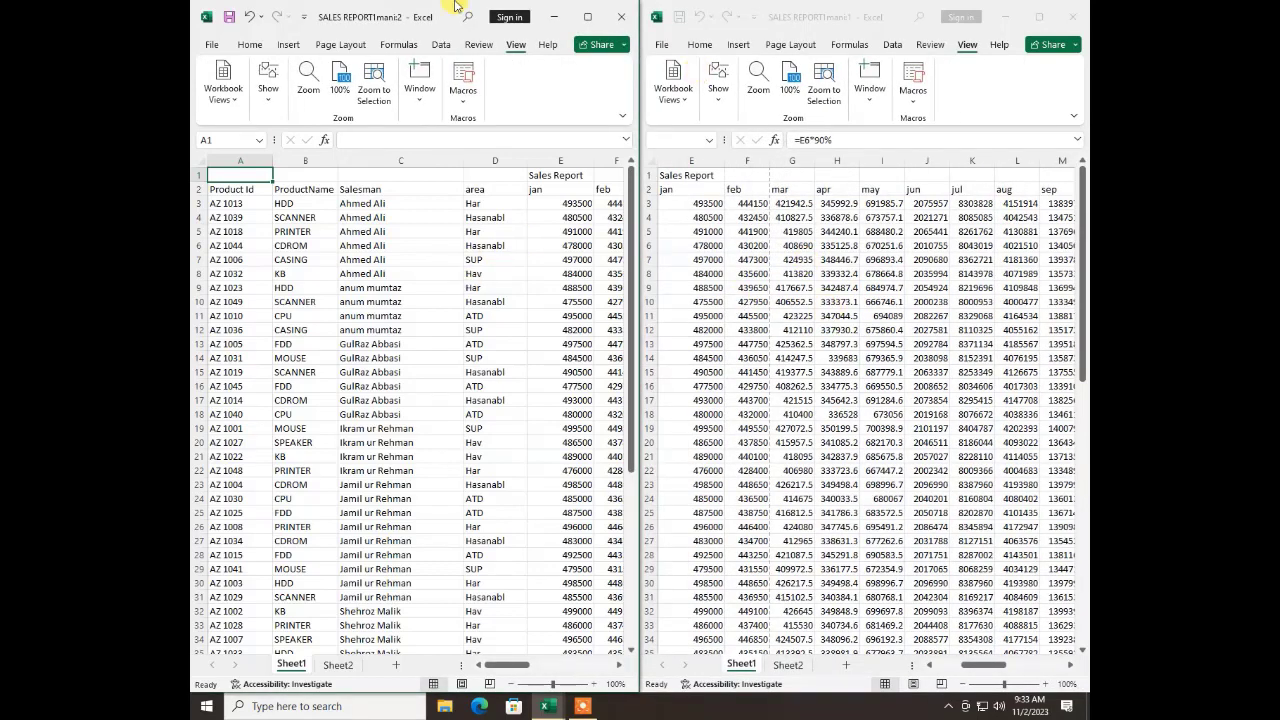
Maximize the second SALES REPORT window and arrange all open windows as Horizontal
{"action": "left_click", "coordinate": [586, 17]}
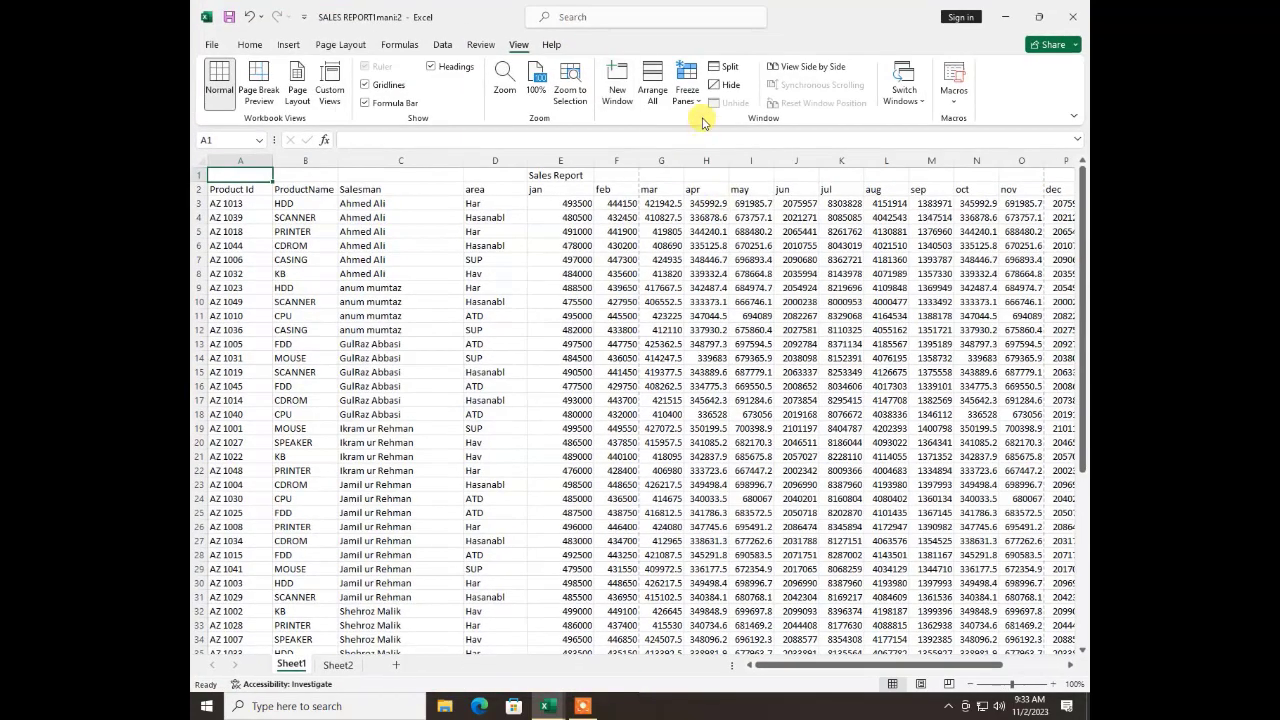
{"action": "left_click", "coordinate": [647, 82]}
{"action": "left_click", "coordinate": [775, 188]}
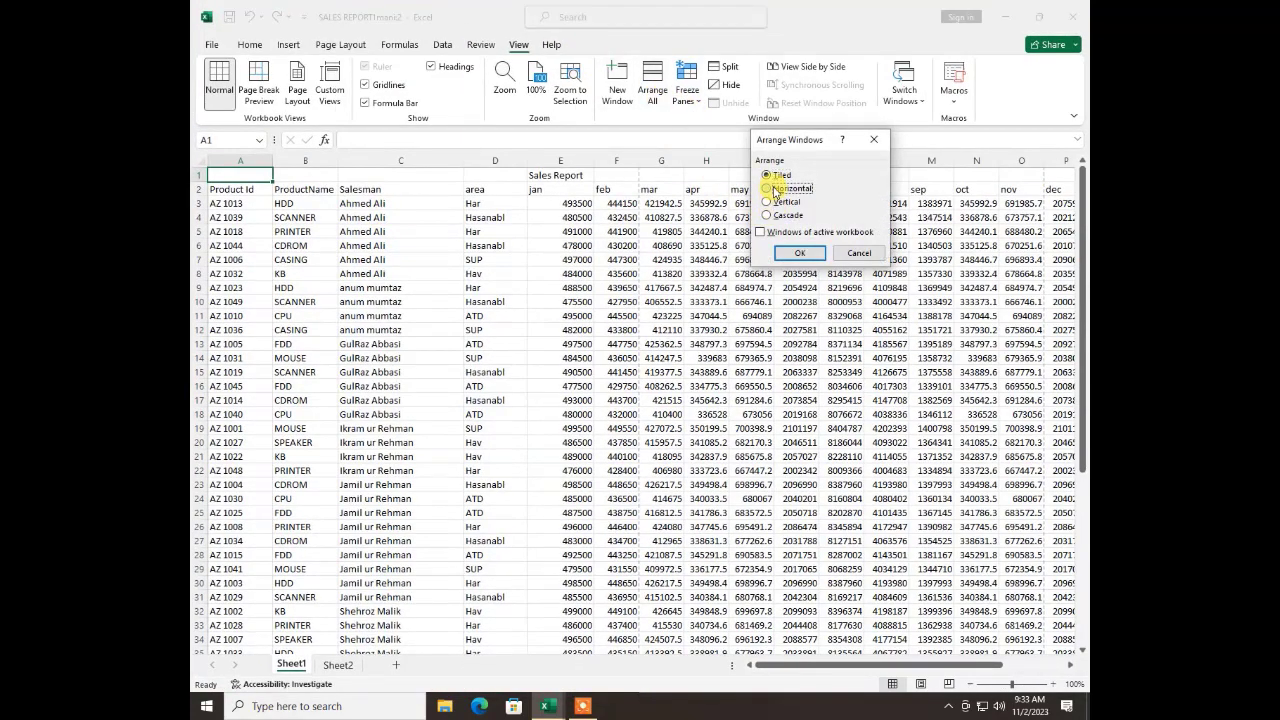
{"action": "left_click", "coordinate": [805, 255]}
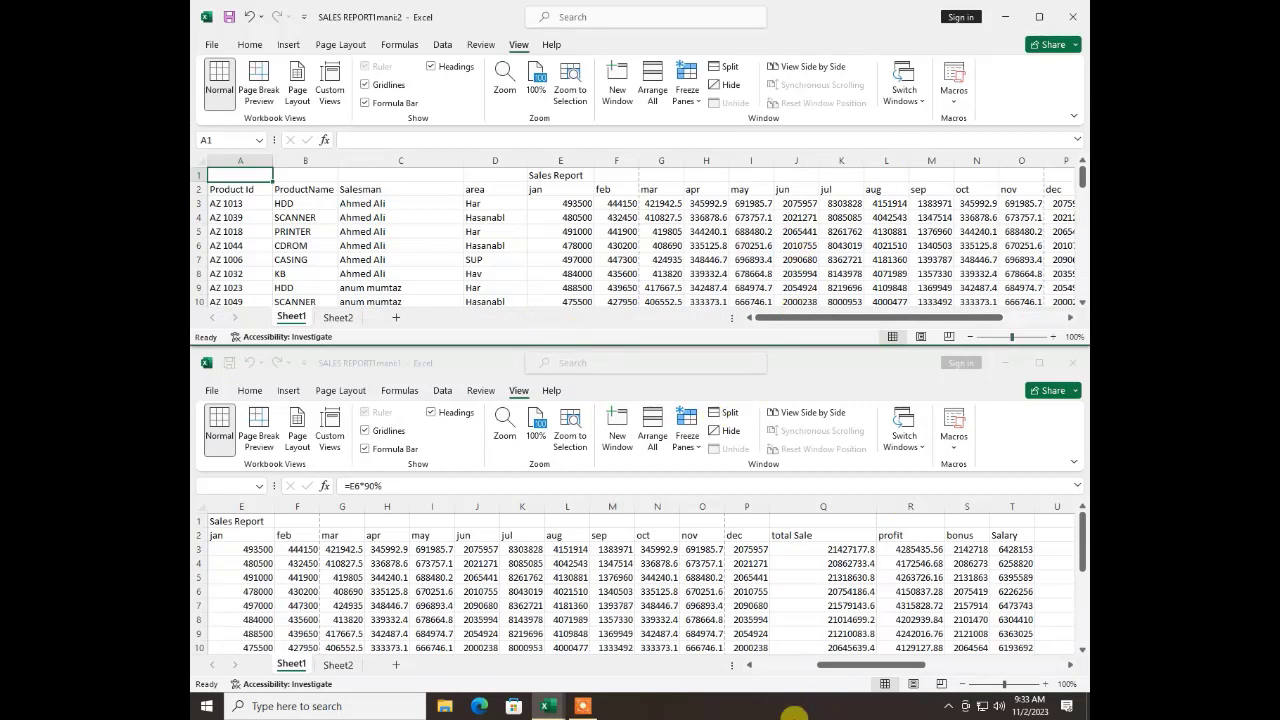
Change the arrangement of all open workbook windows to Vertical
{"action": "left_click", "coordinate": [652, 80]}
{"action": "left_click", "coordinate": [767, 201]}
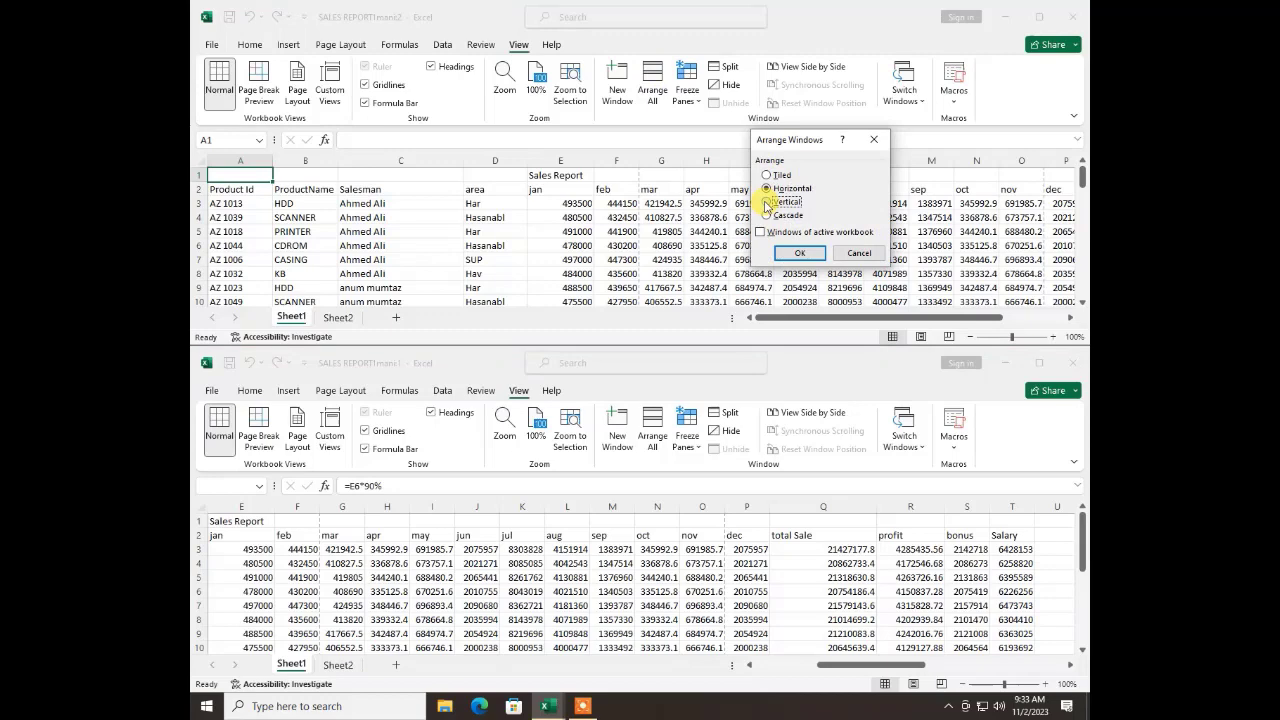
{"action": "left_click", "coordinate": [799, 252]}
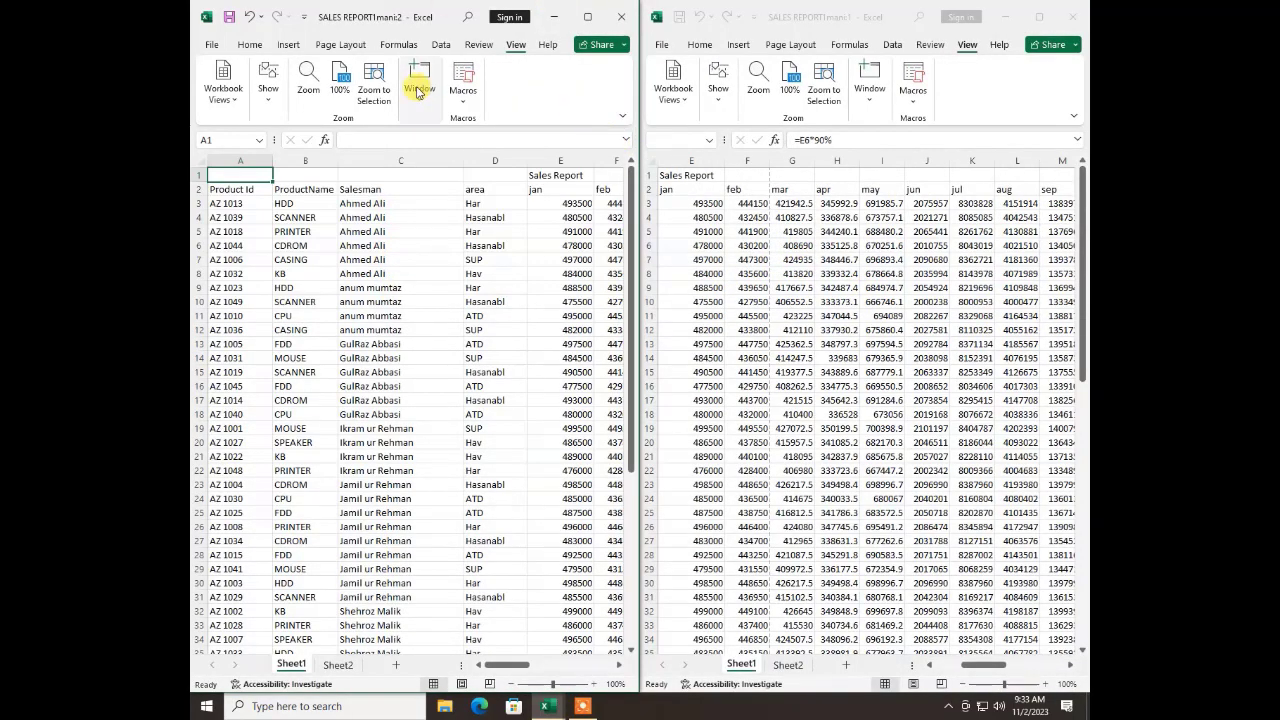
Maximize the second SALES REPORT window and arrange all open windows as Cascade
{"action": "left_click", "coordinate": [587, 17]}
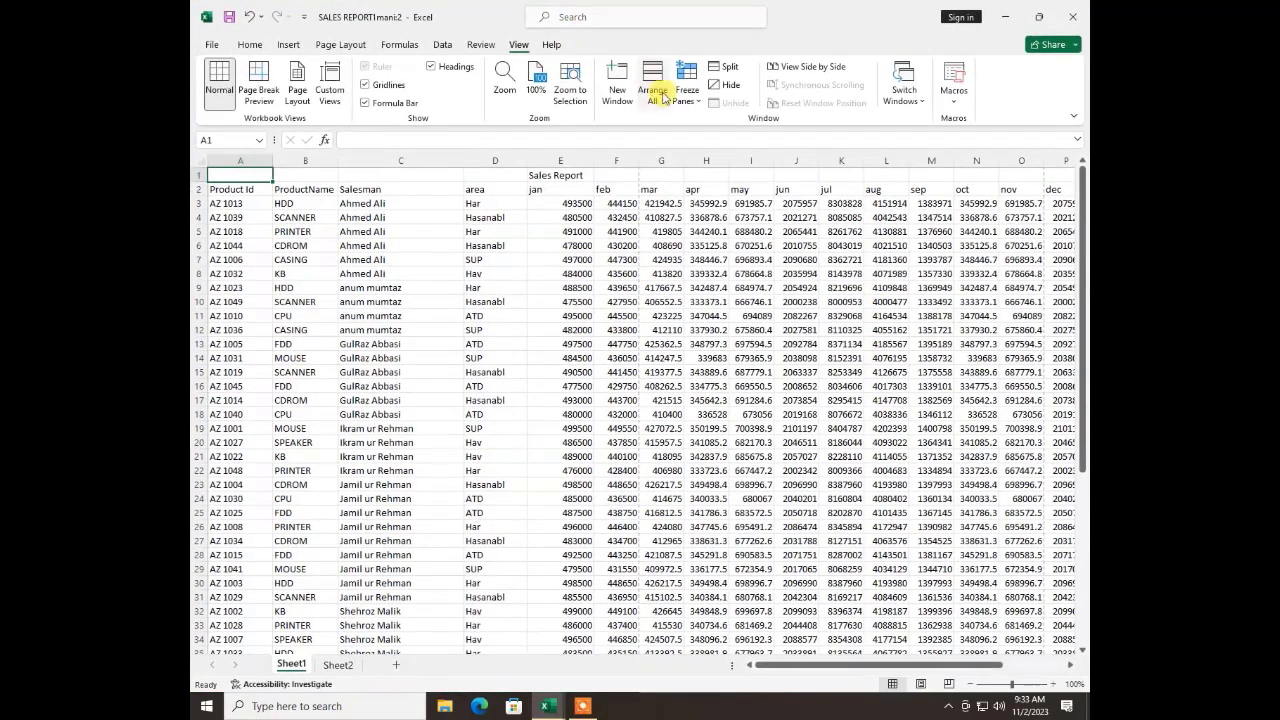
{"action": "left_click", "coordinate": [645, 80]}
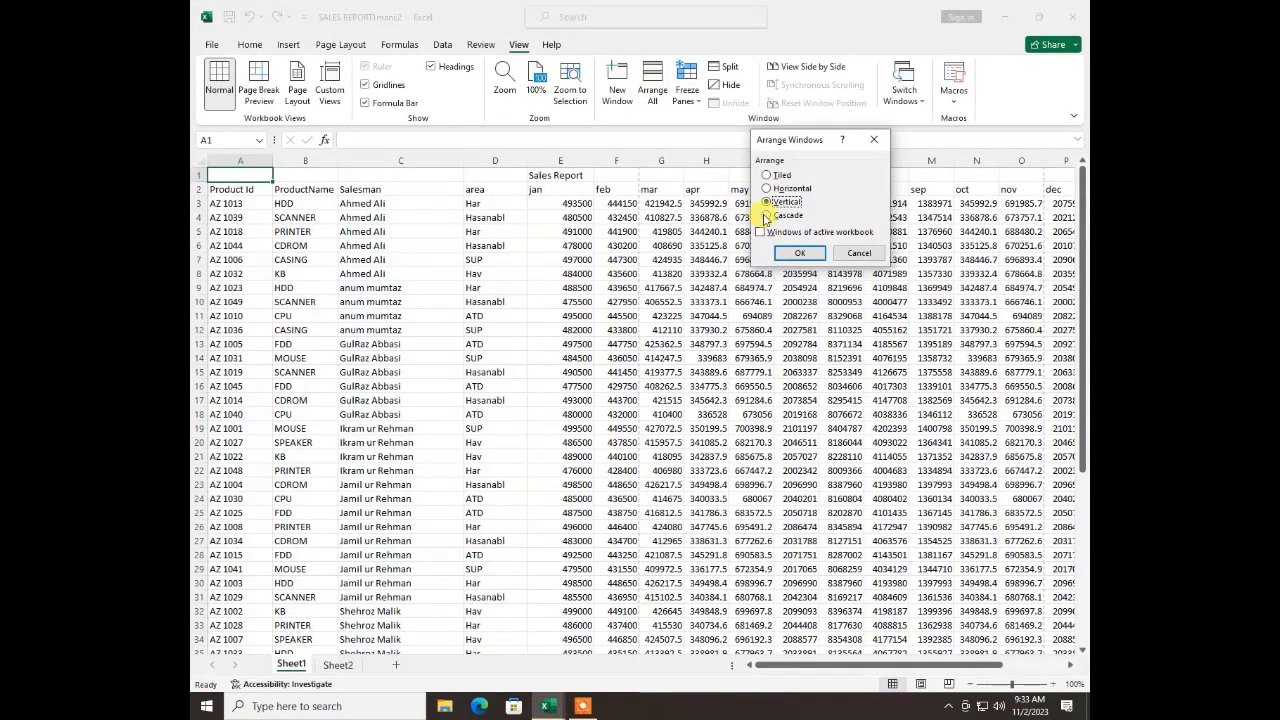
{"action": "left_click", "coordinate": [766, 216]}
{"action": "left_click", "coordinate": [779, 250]}
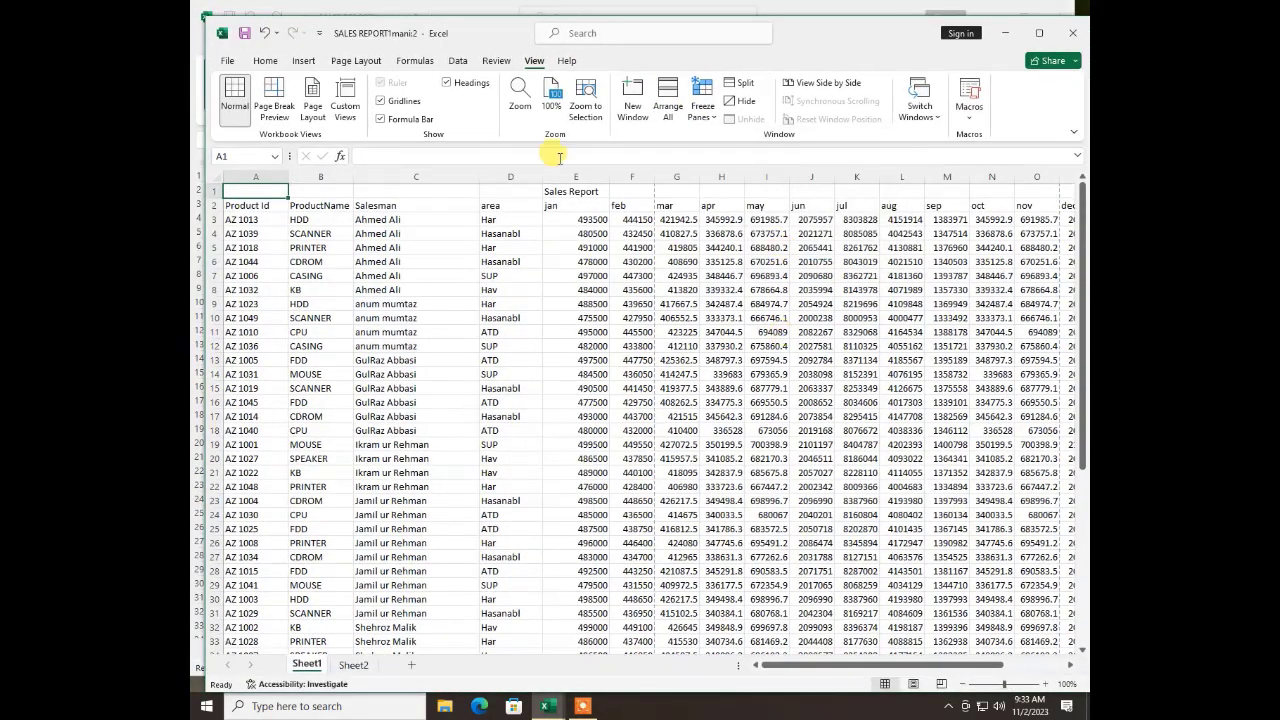
Bring the first cascaded window to the front, return to the second one and maximize it
{"action": "left_click", "coordinate": [465, 5]}
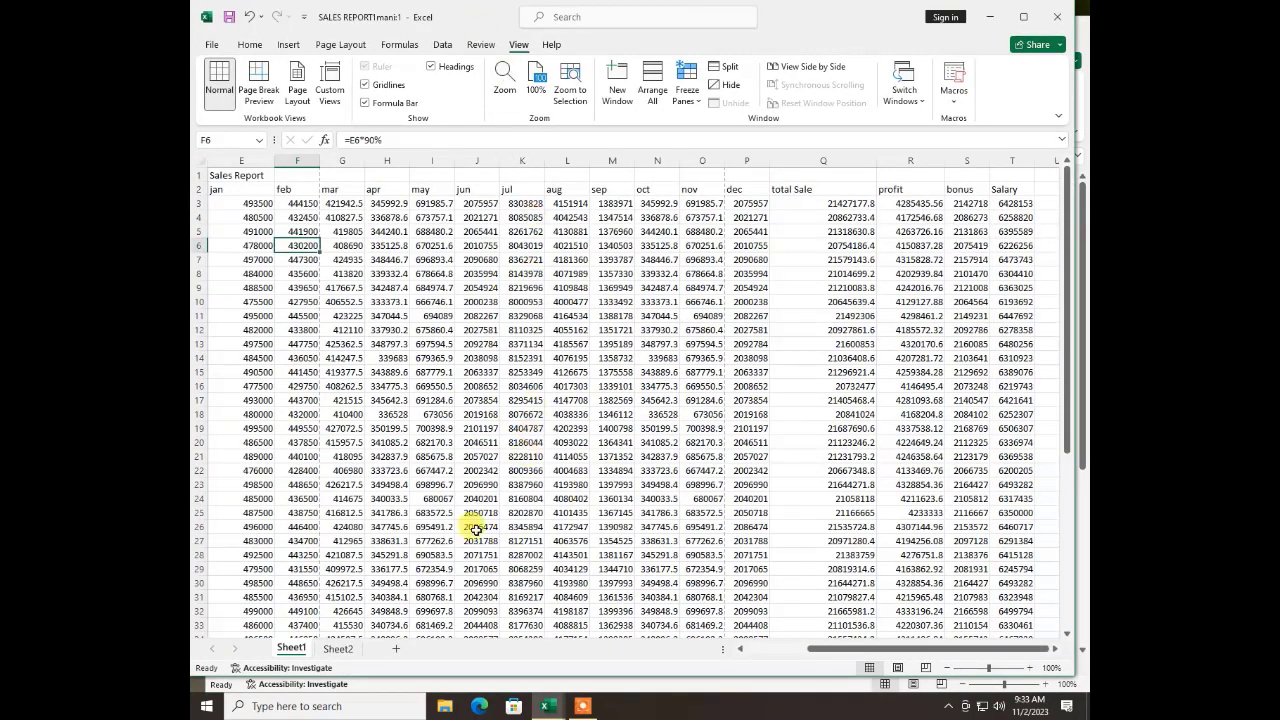
{"action": "left_click", "coordinate": [372, 680]}
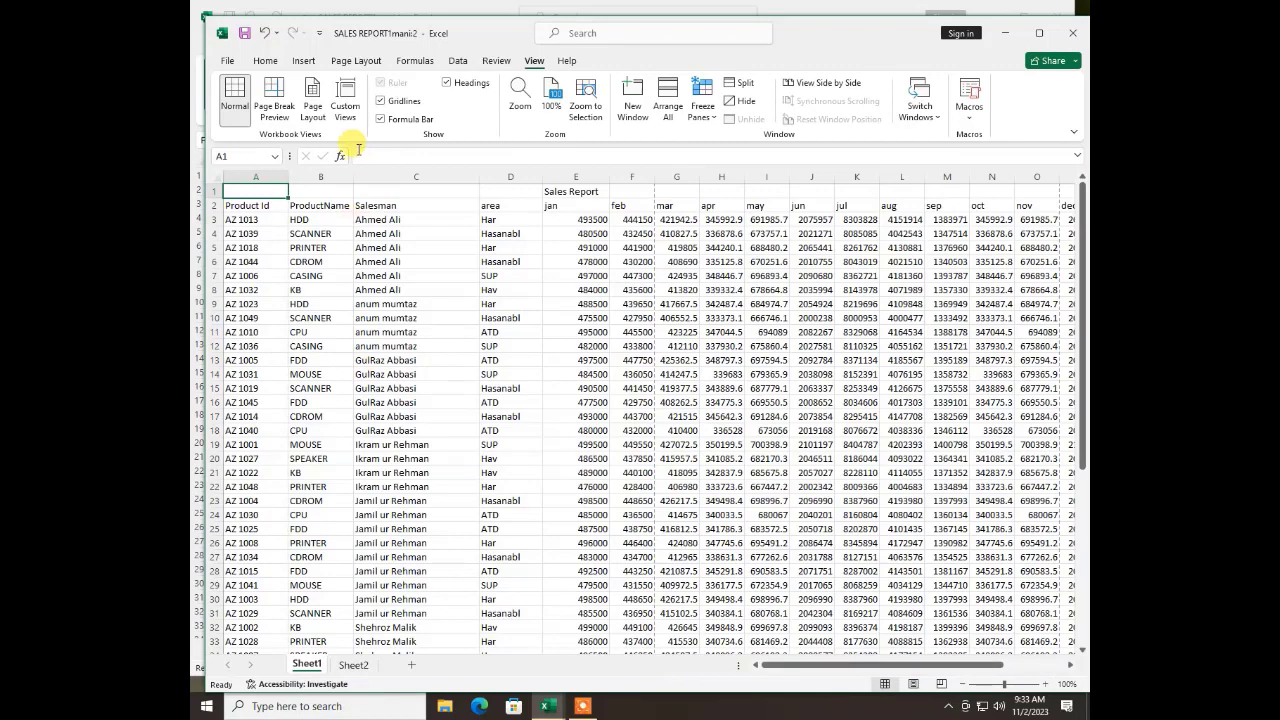
{"action": "double_click", "coordinate": [810, 35]}
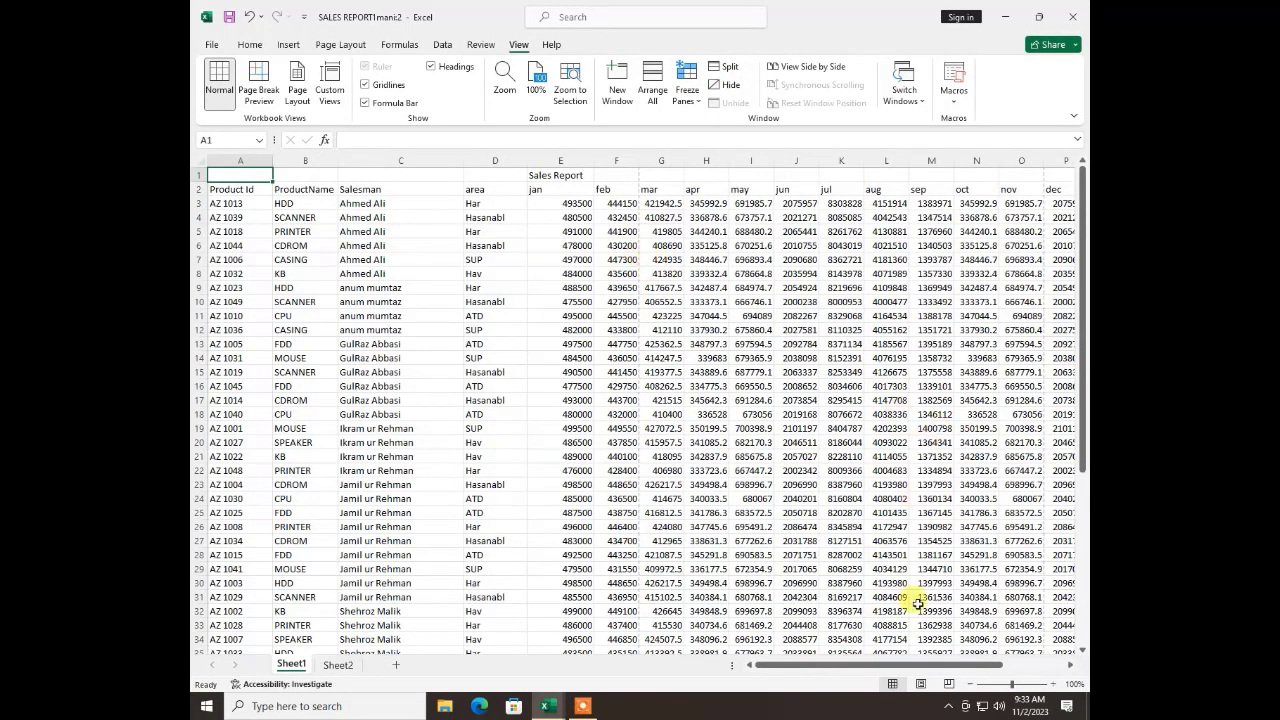
Zoom Sheet1 to 142% and move down the ProductName column past the last record
{"action": "left_click", "coordinate": [1015, 685]}
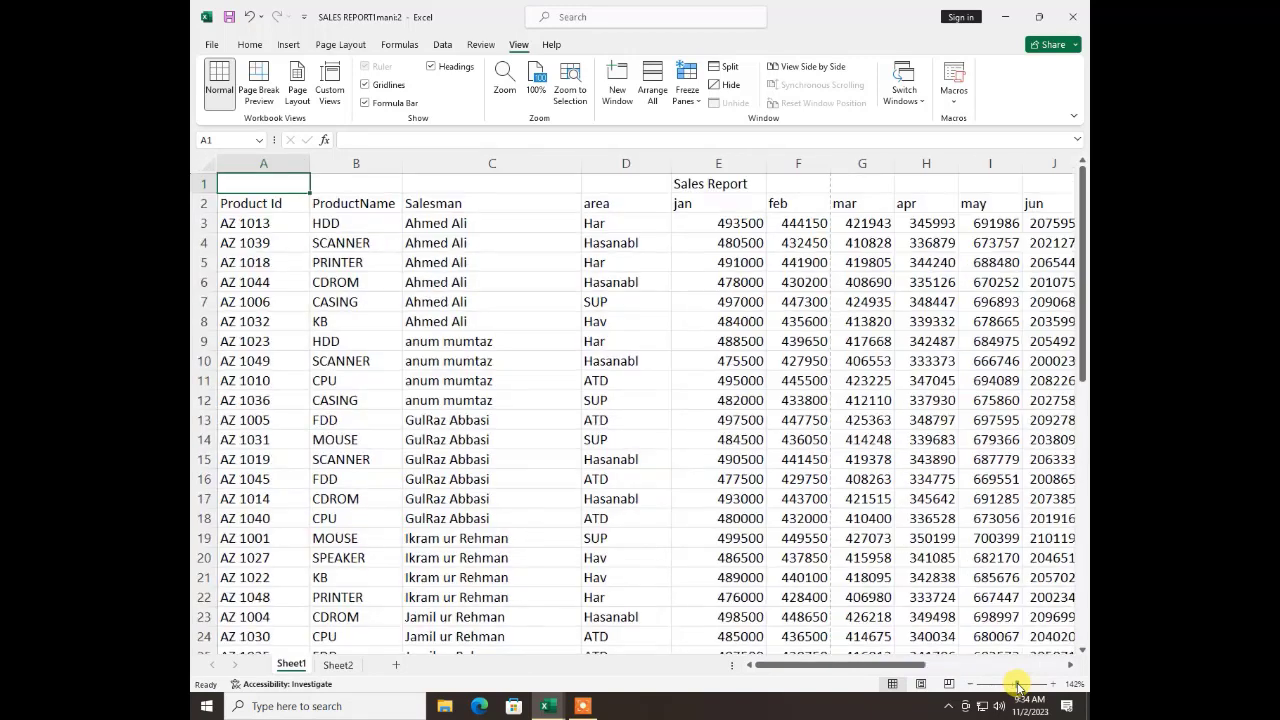
{"action": "left_click", "coordinate": [340, 203]}
{"action": "left_click", "coordinate": [349, 224]}
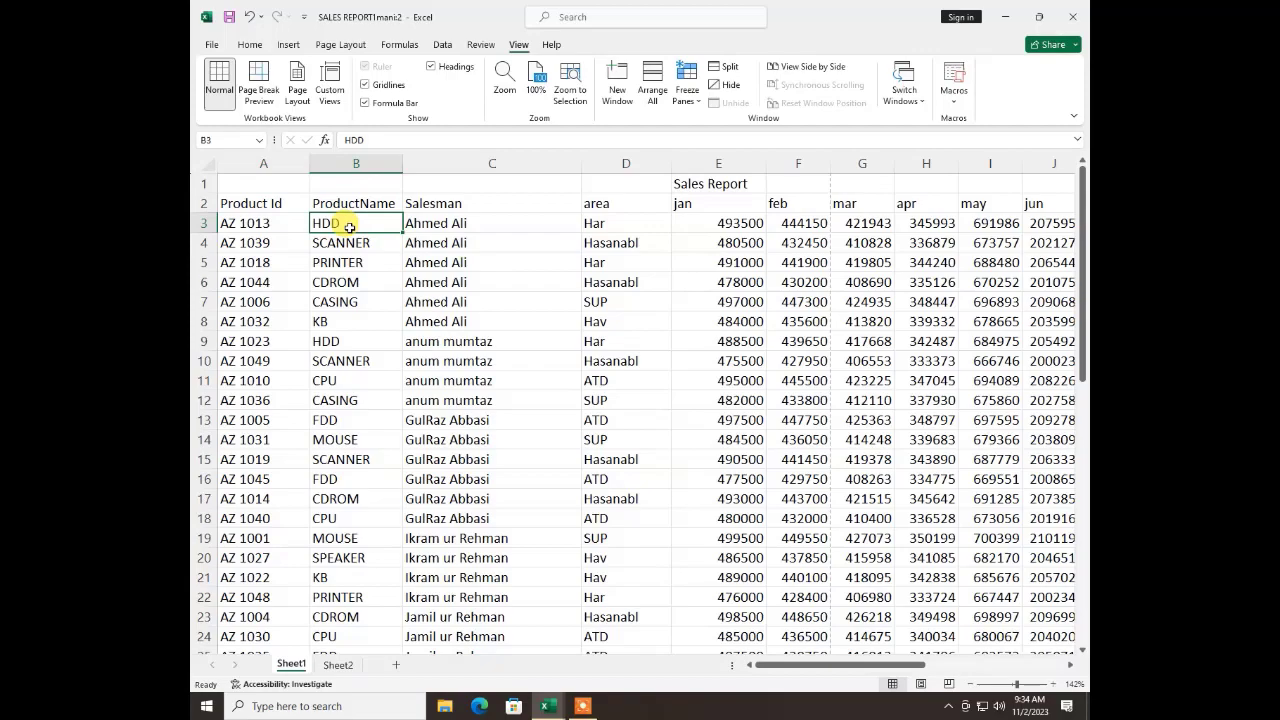
{"action": "key", "text": "Down"}
{"action": "key", "text": "Down"}
{"action": "key", "text": "Down"}
{"action": "key", "text": "Down"}
{"action": "key", "text": "Down"}
{"action": "key", "text": "Down"}
{"action": "key", "text": "Down"}
{"action": "key", "text": "Down"}
{"action": "key", "text": "Down"}
{"action": "key", "text": "Down"}
{"action": "key", "text": "Down"}
{"action": "key", "text": "Down"}
{"action": "key", "text": "Down"}
{"action": "key", "text": "Down"}
{"action": "key", "text": "Down"}
{"action": "key", "text": "Down"}
{"action": "key", "text": "Down"}
{"action": "key", "text": "Down"}
{"action": "key", "text": "Down"}
{"action": "key", "text": "Down"}
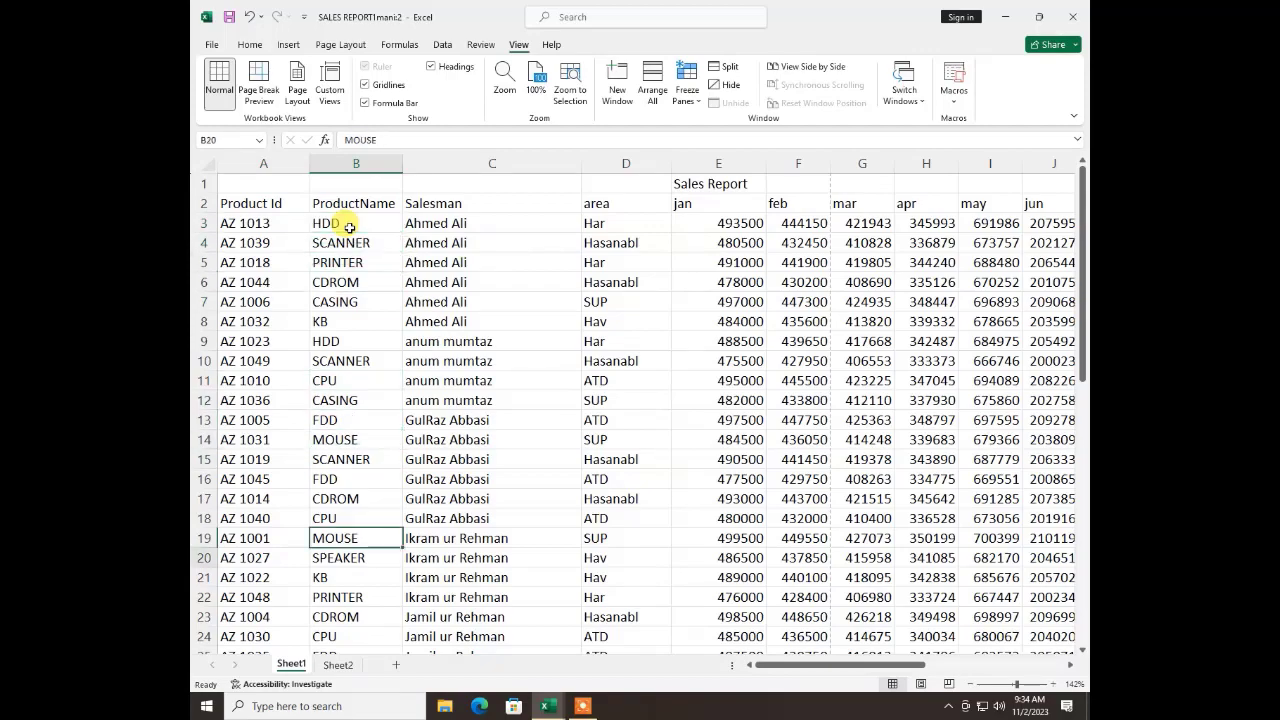
{"action": "key", "text": "Down"}
{"action": "key", "text": "Down"}
{"action": "key", "text": "Down"}
{"action": "key", "text": "Down"}
{"action": "key", "text": "Down"}
{"action": "key", "text": "Down"}
{"action": "key", "text": "Down"}
{"action": "key", "text": "Down"}
{"action": "key", "text": "Down"}
{"action": "key", "text": "Down"}
{"action": "key", "text": "Down"}
{"action": "key", "text": "Down"}
{"action": "key", "text": "Down"}
{"action": "key", "text": "Down"}
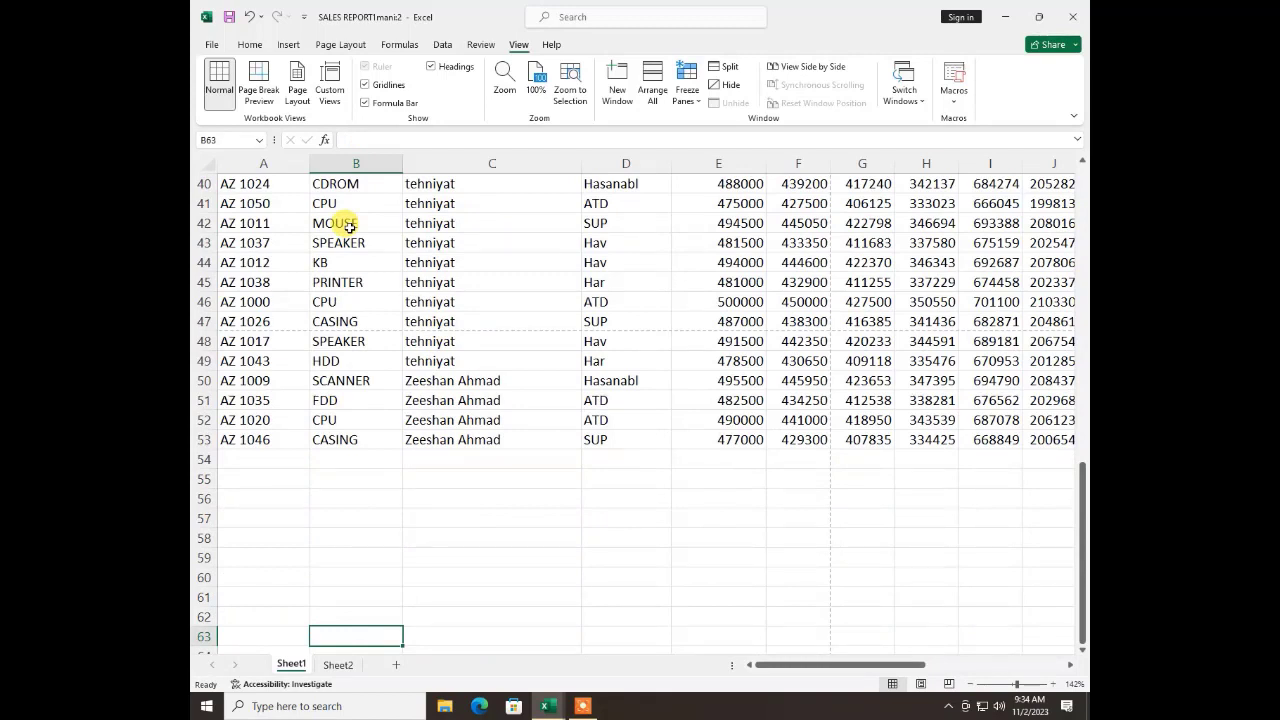
Examine the first three monthly sales figures in row 46, and return to the header rows
{"action": "left_click", "coordinate": [749, 300]}
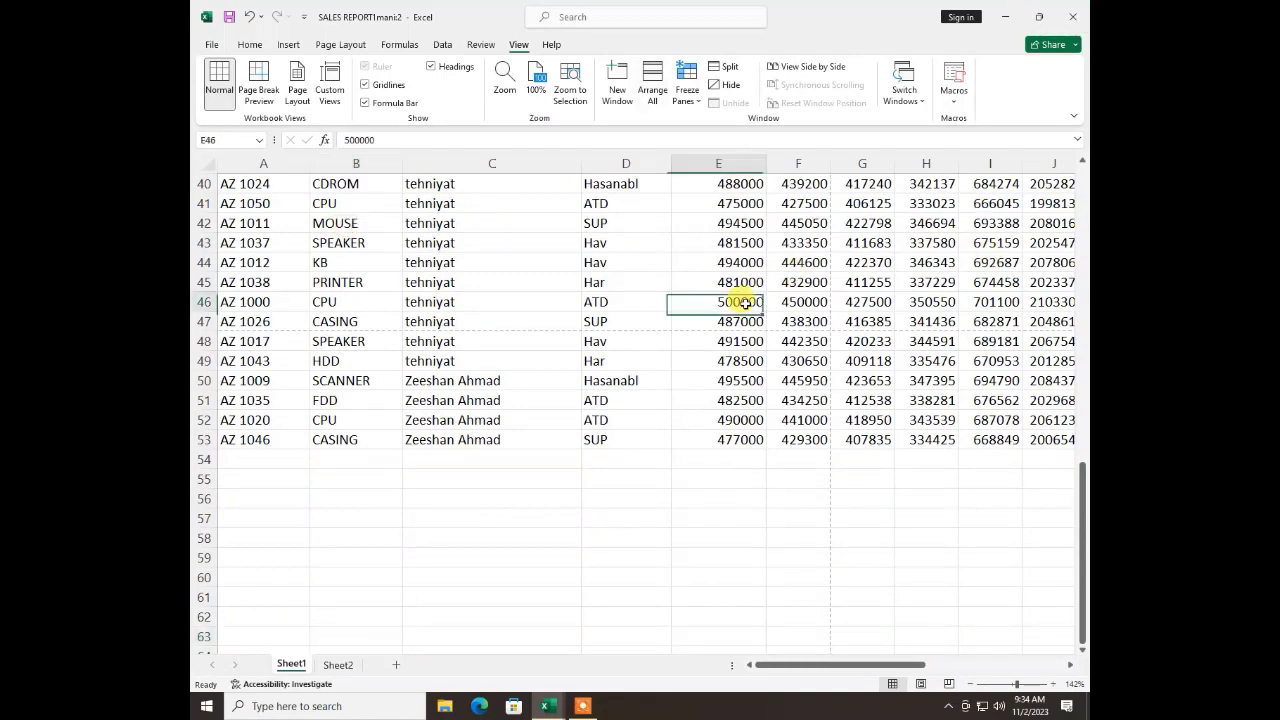
{"action": "left_click", "coordinate": [801, 302]}
{"action": "left_click", "coordinate": [865, 307]}
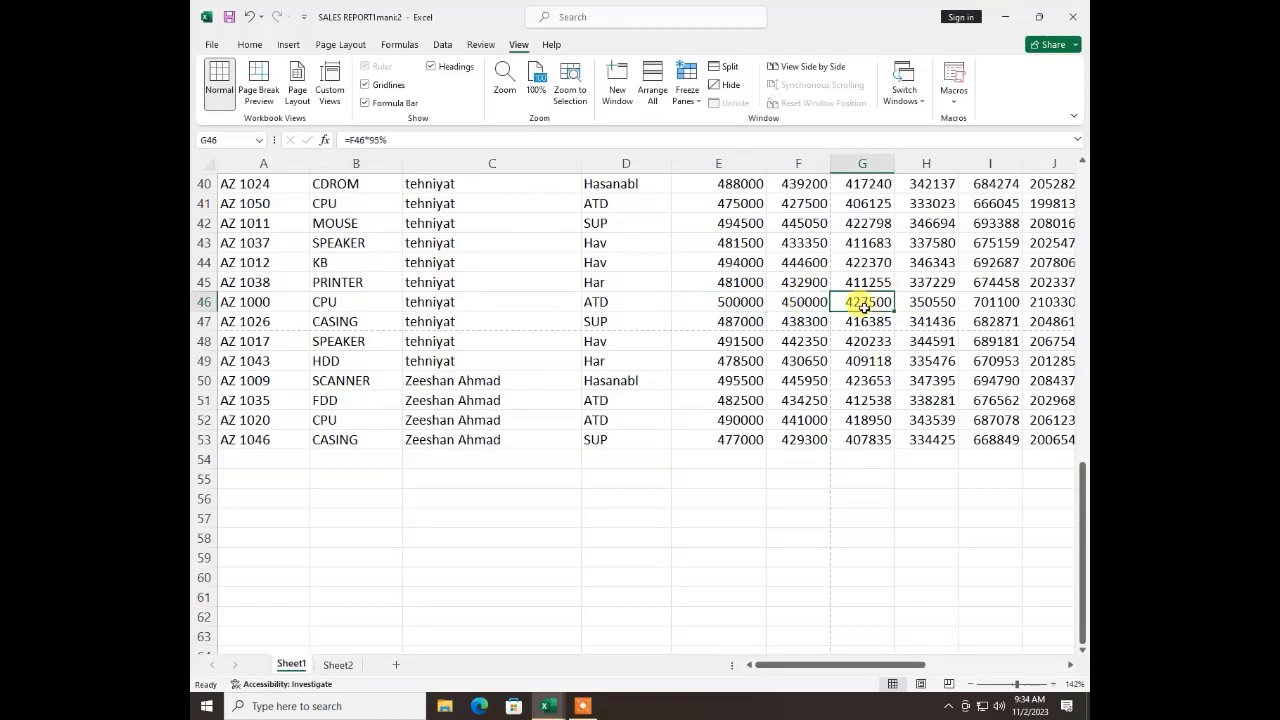
{"action": "left_click", "coordinate": [339, 417]}
{"action": "key", "text": "ctrl+Up"}
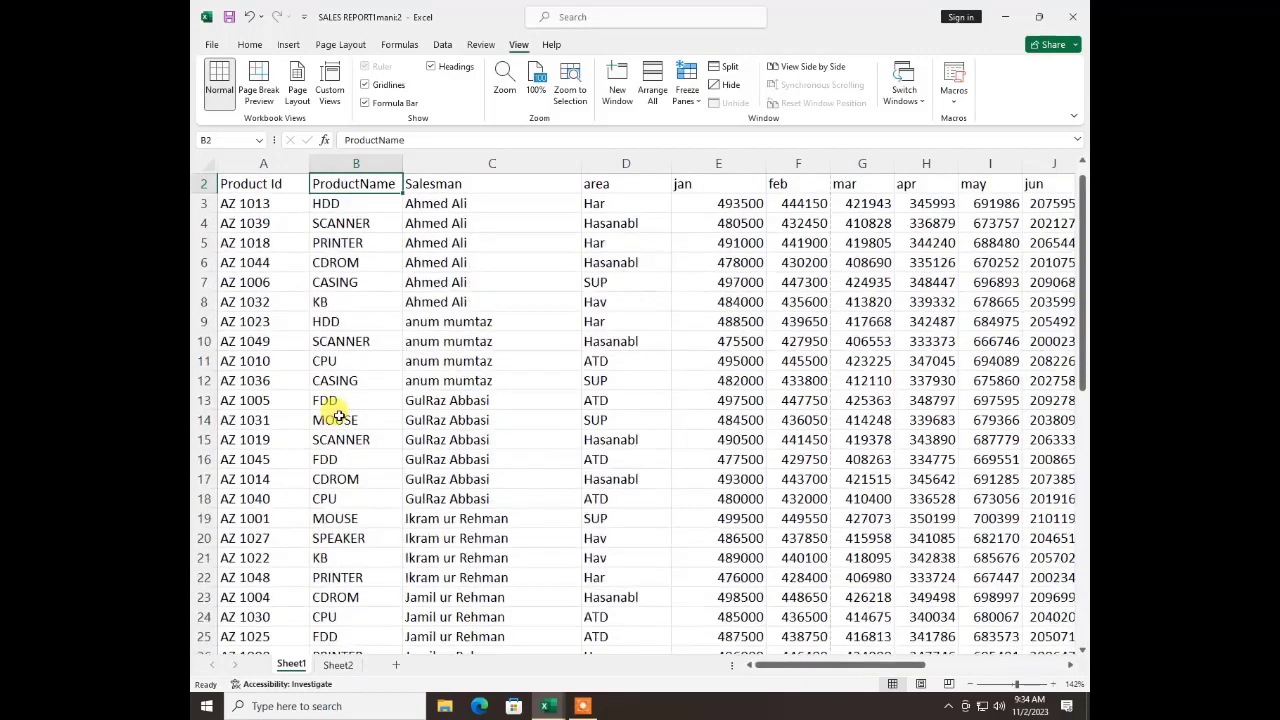
{"action": "scroll", "coordinate": [338, 416], "scroll_direction": "up", "scroll_amount": 1}
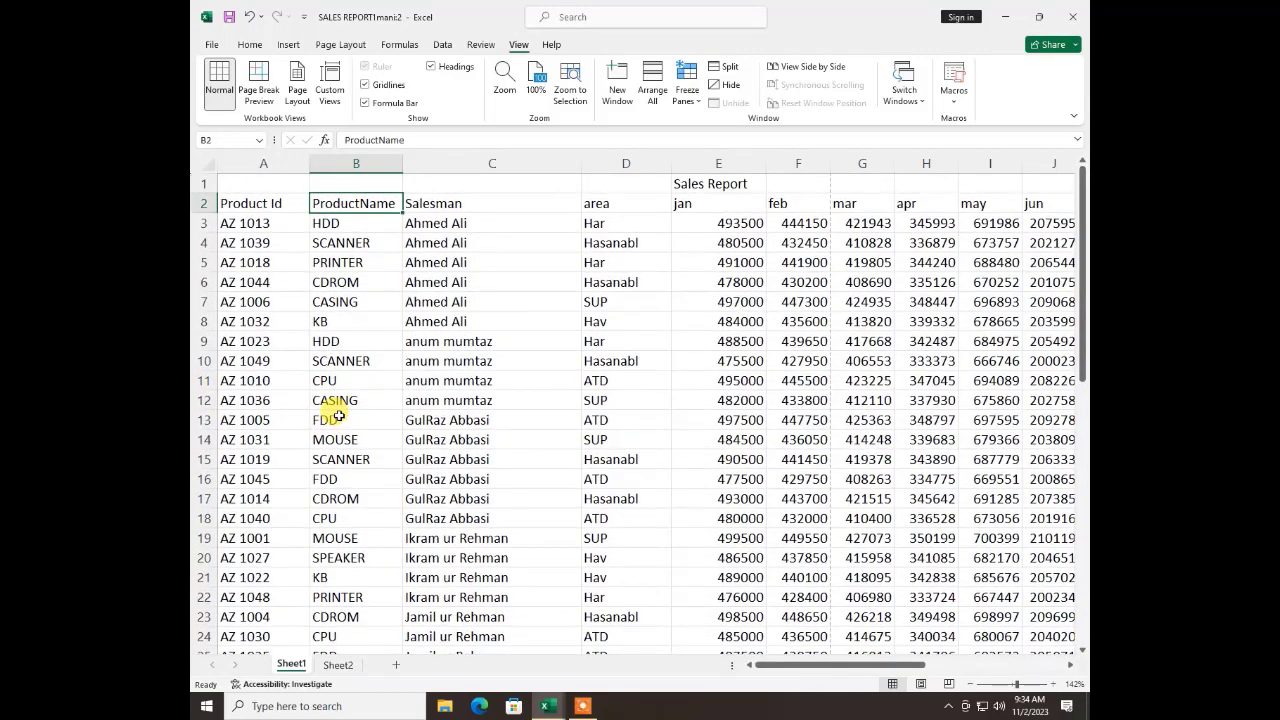
Freeze the panes at cell B3 to lock the two header rows and the Product Id column
{"action": "left_click", "coordinate": [328, 223]}
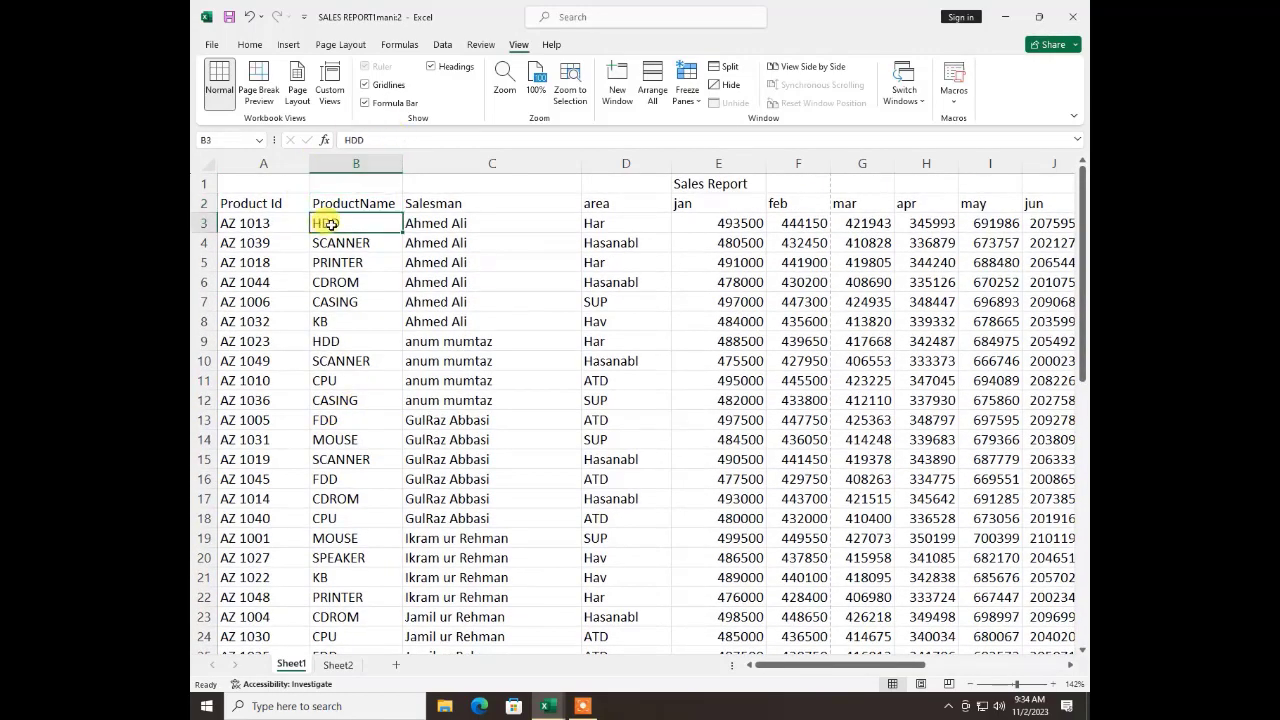
{"action": "left_click", "coordinate": [686, 88]}
{"action": "left_click", "coordinate": [699, 128]}
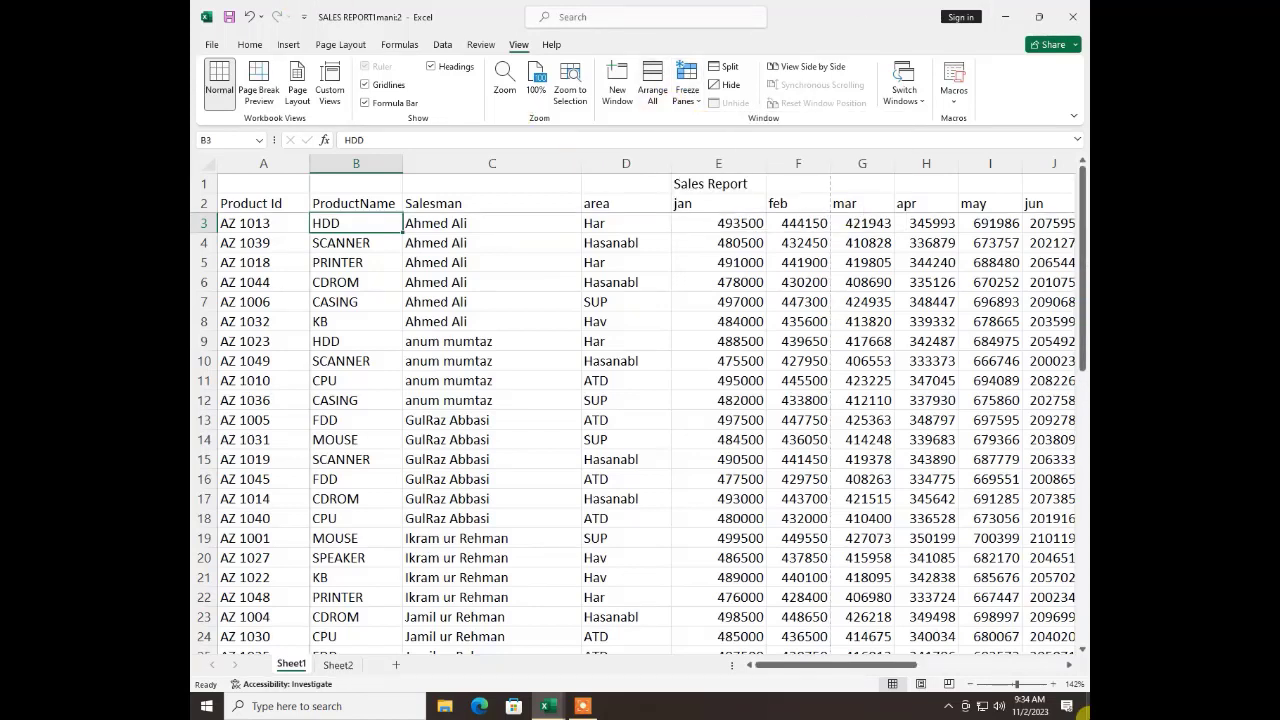
Check the frozen header rows by moving down past the last record and back up to row 20
{"action": "key", "text": "Down"}
{"action": "key", "text": "Down"}
{"action": "key", "text": "Down"}
{"action": "key", "text": "Down"}
{"action": "key", "text": "Down"}
{"action": "key", "text": "Down"}
{"action": "key", "text": "Down"}
{"action": "key", "text": "Down"}
{"action": "key", "text": "Down"}
{"action": "key", "text": "Down"}
{"action": "key", "text": "Down"}
{"action": "key", "text": "Down"}
{"action": "key", "text": "Down"}
{"action": "key", "text": "Down"}
{"action": "key", "text": "Down"}
{"action": "key", "text": "Down"}
{"action": "key", "text": "Down"}
{"action": "key", "text": "Down"}
{"action": "key", "text": "Down"}
{"action": "key", "text": "Down"}
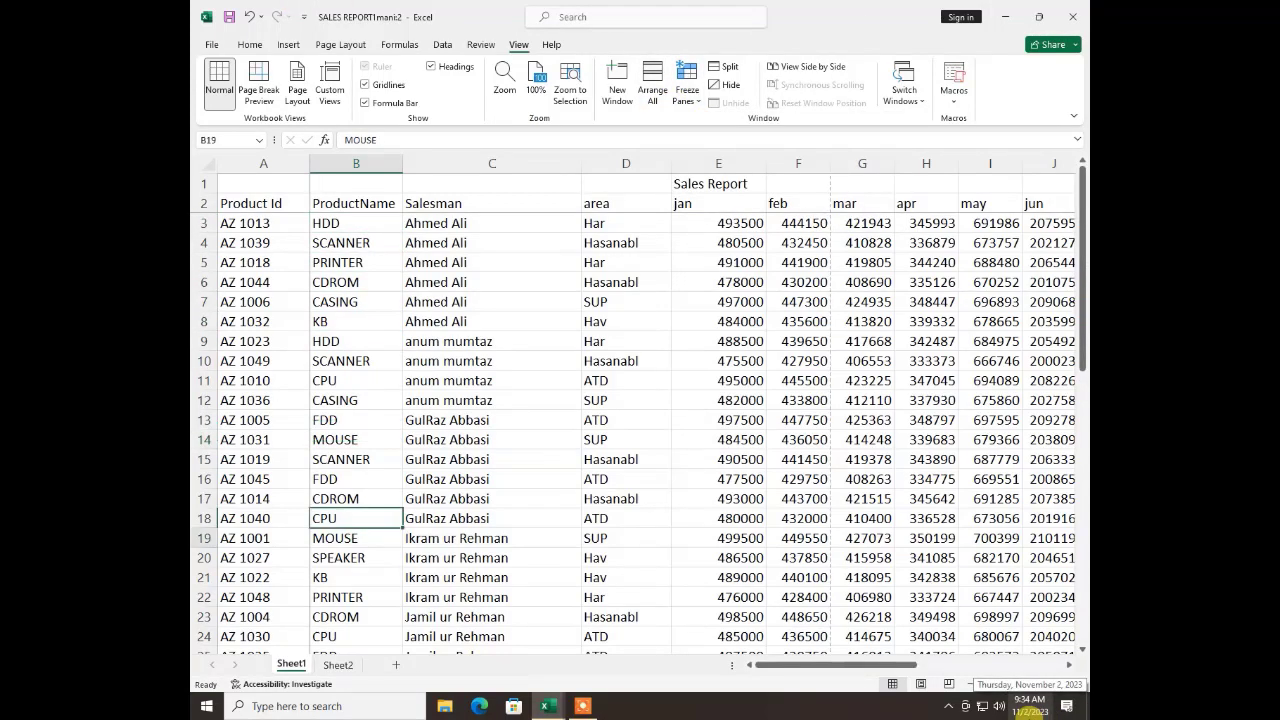
{"action": "key", "text": "Down"}
{"action": "key", "text": "Down"}
{"action": "key", "text": "Down"}
{"action": "key", "text": "Down"}
{"action": "key", "text": "Down"}
{"action": "key", "text": "Down"}
{"action": "key", "text": "Down"}
{"action": "key", "text": "Down"}
{"action": "key", "text": "Down"}
{"action": "key", "text": "Down"}
{"action": "key", "text": "Down"}
{"action": "key", "text": "Down"}
{"action": "key", "text": "Down"}
{"action": "key", "text": "Down"}
{"action": "key", "text": "Down"}
{"action": "key", "text": "Down"}
{"action": "key", "text": "Down"}
{"action": "key", "text": "Down"}
{"action": "key", "text": "Down"}
{"action": "key", "text": "Down"}
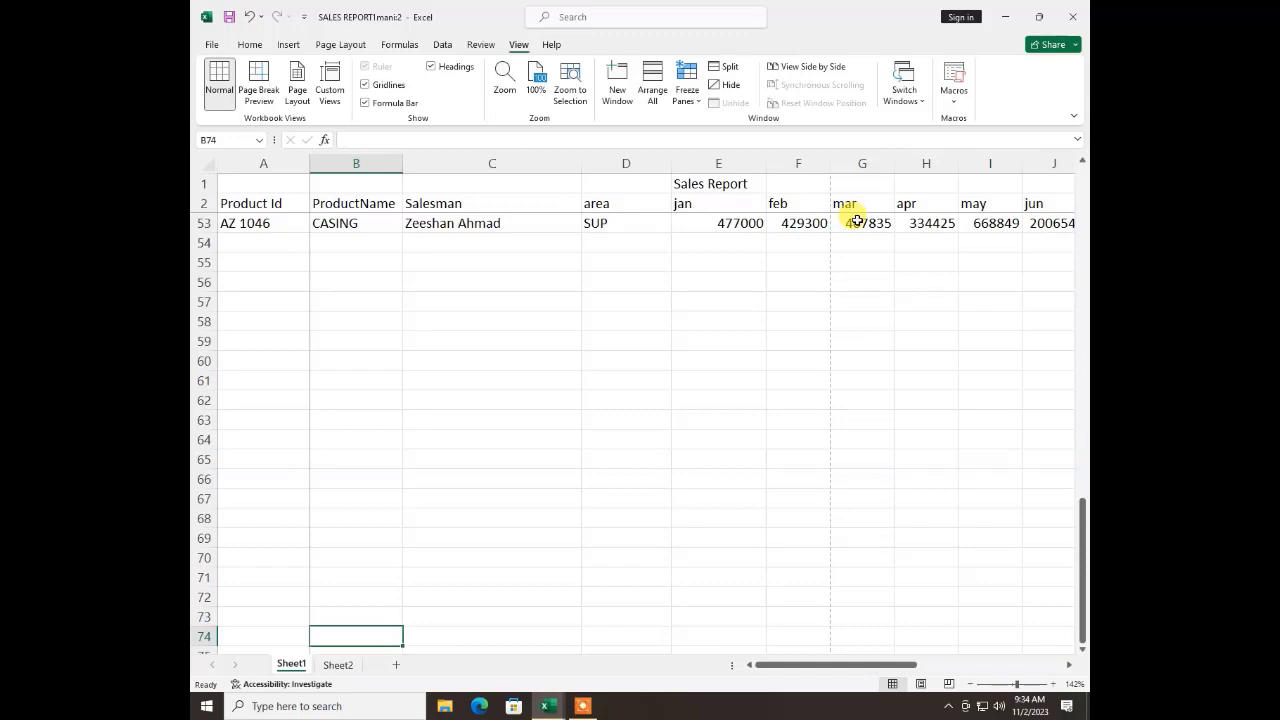
{"action": "key", "text": "Up"}
{"action": "key", "text": "Up"}
{"action": "key", "text": "Up"}
{"action": "key", "text": "Up"}
{"action": "key", "text": "Up"}
{"action": "key", "text": "Up"}
{"action": "key", "text": "Up"}
{"action": "key", "text": "Up"}
{"action": "key", "text": "Up"}
{"action": "key", "text": "Up"}
{"action": "key", "text": "Up"}
{"action": "key", "text": "Up"}
{"action": "key", "text": "Up"}
{"action": "key", "text": "Up"}
{"action": "key", "text": "Up"}
{"action": "key", "text": "Up"}
{"action": "key", "text": "Up"}
{"action": "key", "text": "Up"}
{"action": "key", "text": "Up"}
{"action": "key", "text": "Up"}
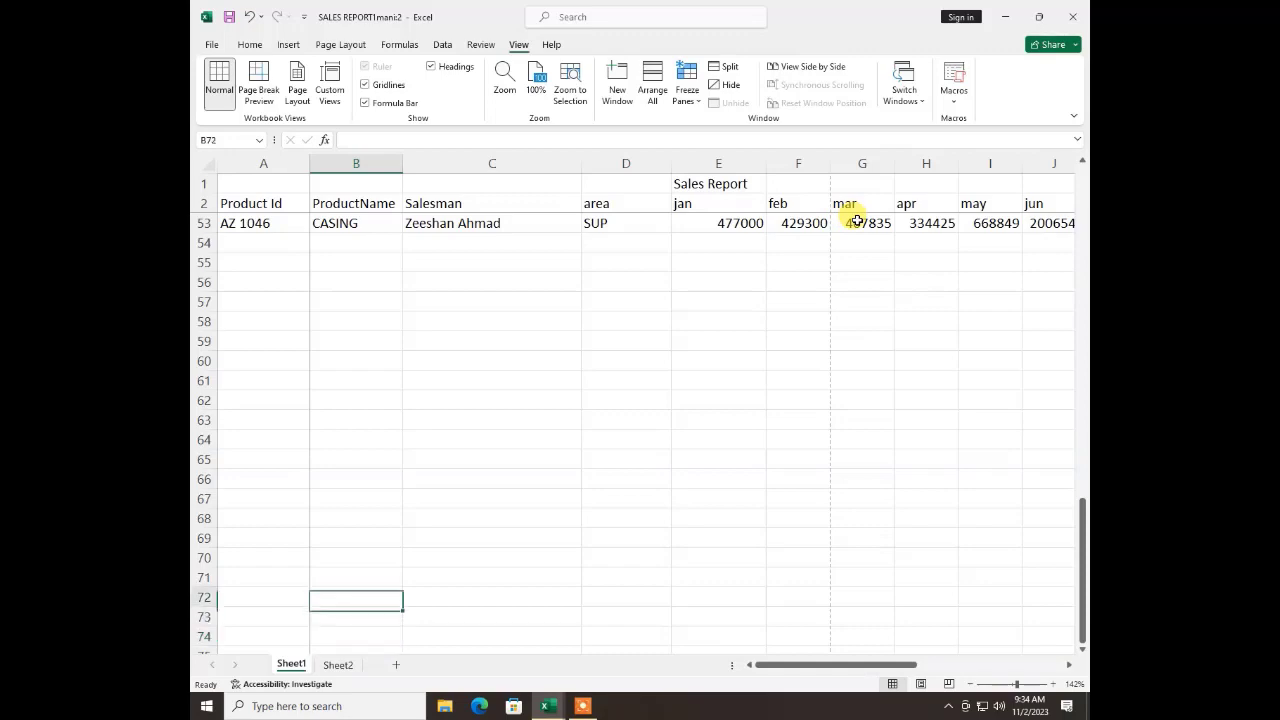
{"action": "key", "text": "Right"}
{"action": "key", "text": "Up"}
{"action": "key", "text": "Up"}
{"action": "key", "text": "Up"}
{"action": "key", "text": "Up"}
{"action": "key", "text": "Up"}
{"action": "key", "text": "Up"}
{"action": "key", "text": "Up"}
{"action": "key", "text": "Up"}
{"action": "key", "text": "Up"}
{"action": "key", "text": "Up"}
{"action": "key", "text": "Up"}
{"action": "key", "text": "Up"}
{"action": "key", "text": "Up"}
{"action": "key", "text": "Up"}
{"action": "key", "text": "Up"}
{"action": "key", "text": "Up"}
{"action": "key", "text": "Up"}
{"action": "key", "text": "Up"}
{"action": "key", "text": "Up"}
{"action": "key", "text": "Up"}
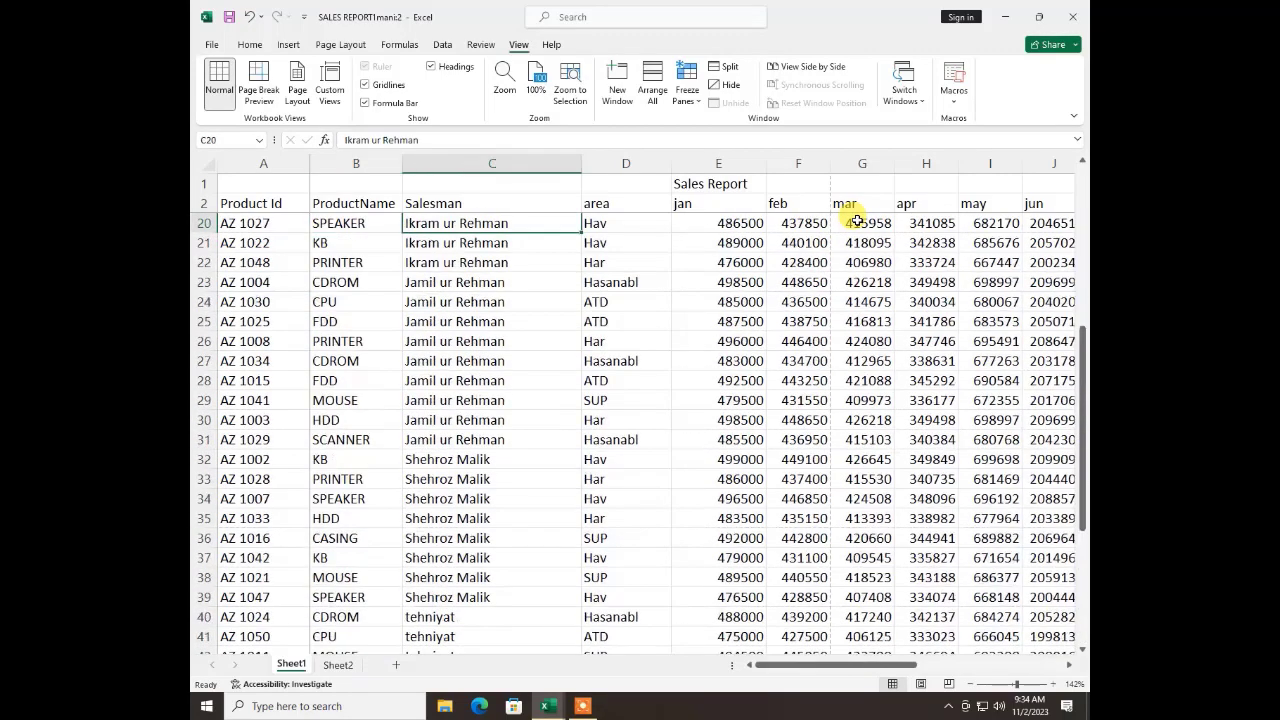
Check the frozen Product Id column by moving along row 20 past the Salary column and back to cell B20
{"action": "key", "text": "Right"}
{"action": "key", "text": "Right"}
{"action": "key", "text": "Right"}
{"action": "key", "text": "Right"}
{"action": "key", "text": "Right"}
{"action": "key", "text": "Right"}
{"action": "key", "text": "Right"}
{"action": "key", "text": "Right"}
{"action": "key", "text": "Right"}
{"action": "key", "text": "Right"}
{"action": "key", "text": "Right"}
{"action": "key", "text": "Right"}
{"action": "key", "text": "Right"}
{"action": "key", "text": "Right"}
{"action": "key", "text": "Right"}
{"action": "key", "text": "Right"}
{"action": "key", "text": "Right"}
{"action": "key", "text": "Right"}
{"action": "key", "text": "Right"}
{"action": "key", "text": "Right"}
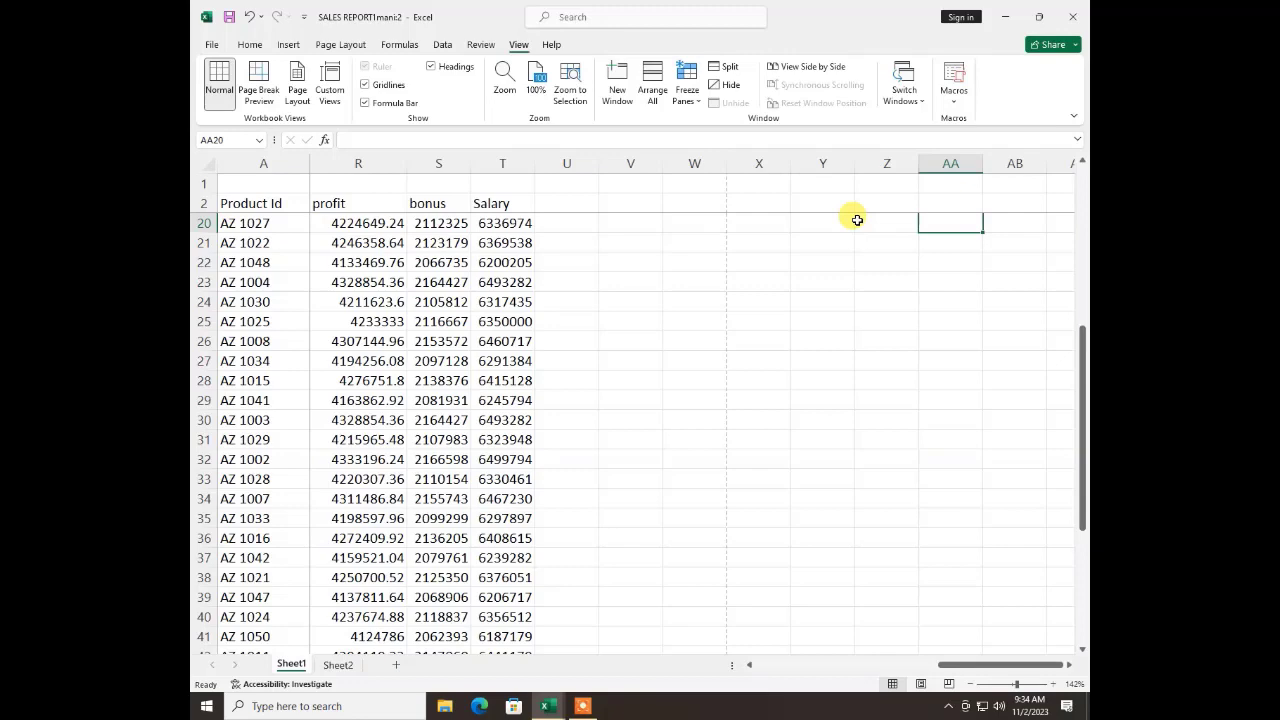
{"action": "key", "text": "ctrl+Left"}
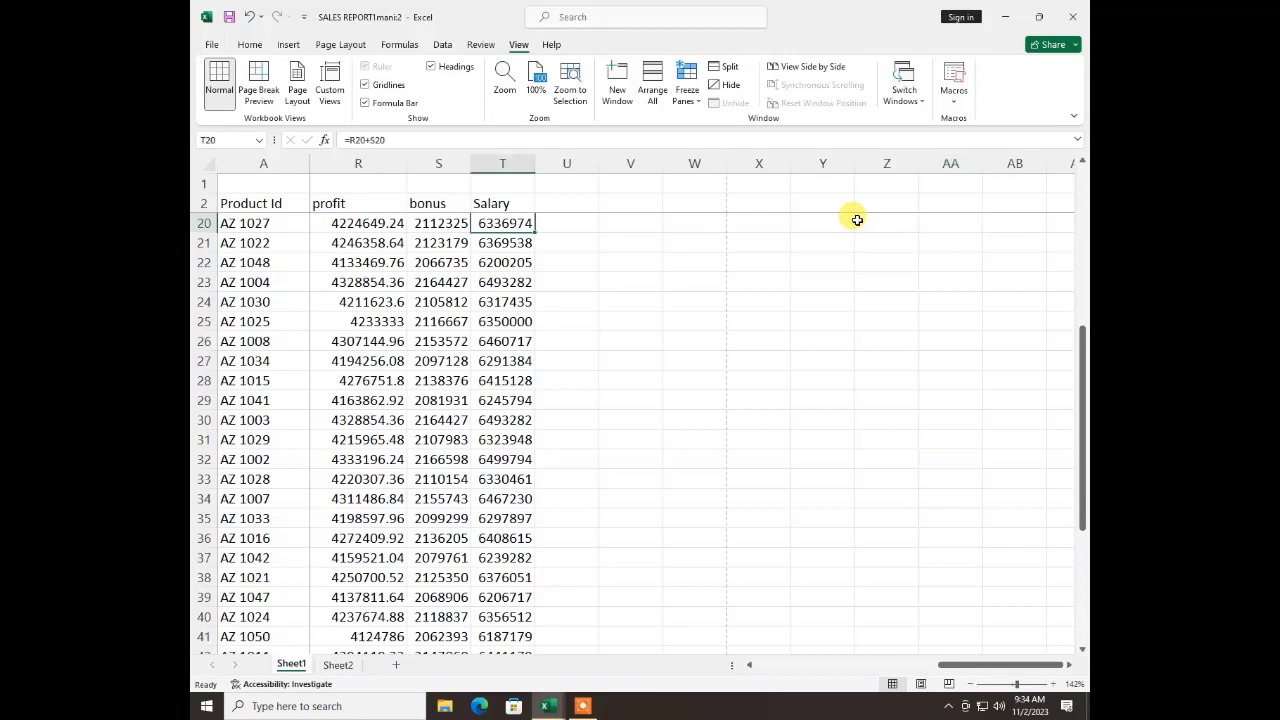
{"action": "key", "text": "ctrl+Left"}
{"action": "key", "text": "ctrl+Left"}
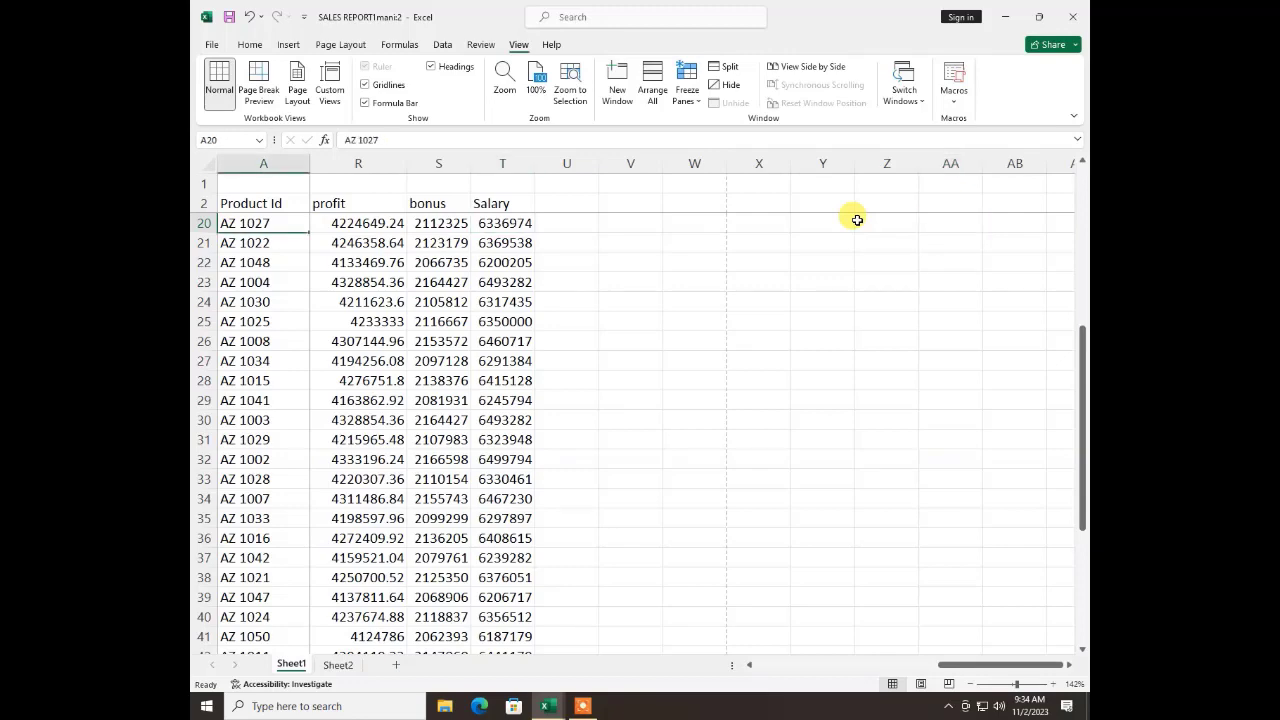
{"action": "key", "text": "Right"}
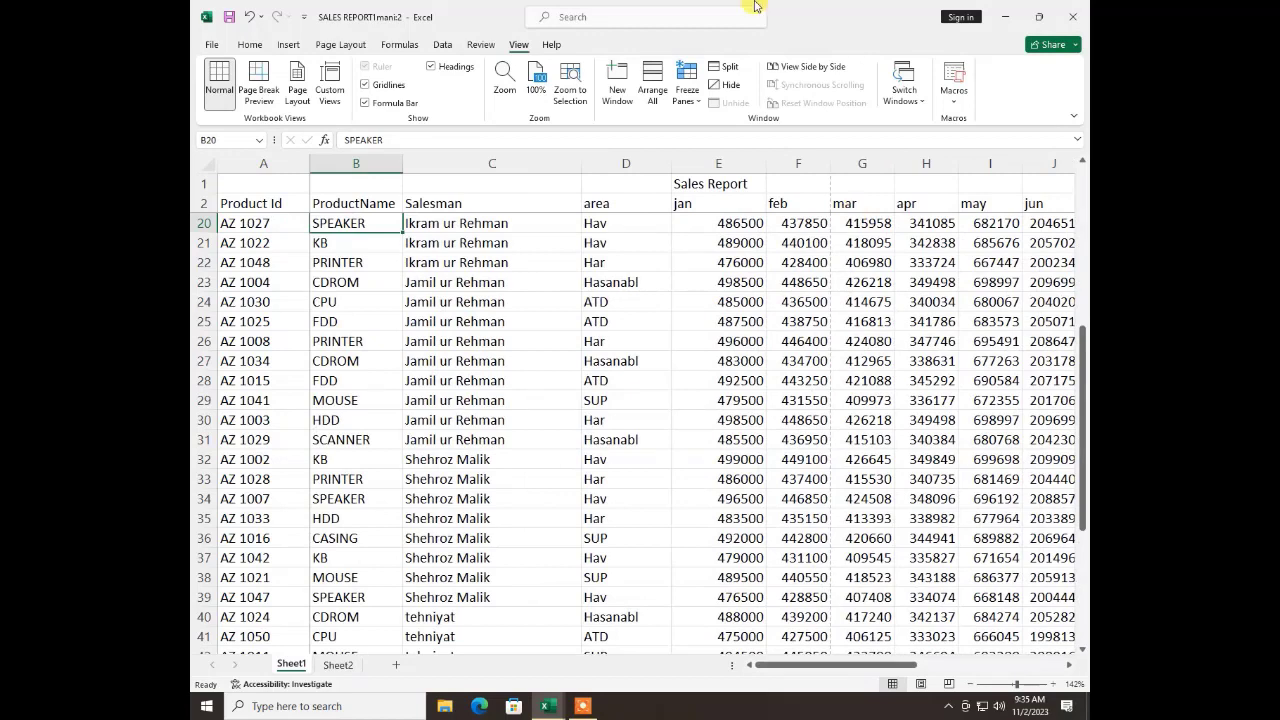
Unfreeze the panes and split the worksheet window at cell B3 instead
{"action": "left_click", "coordinate": [684, 88]}
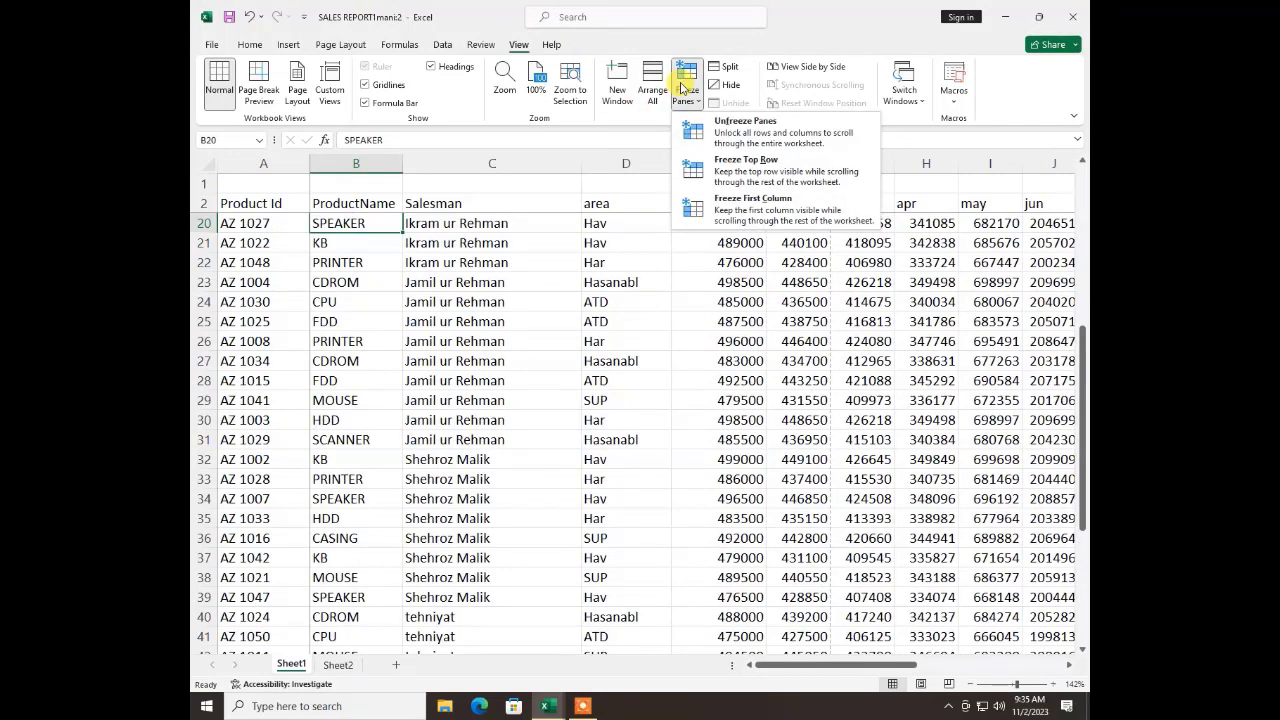
{"action": "left_click", "coordinate": [716, 128]}
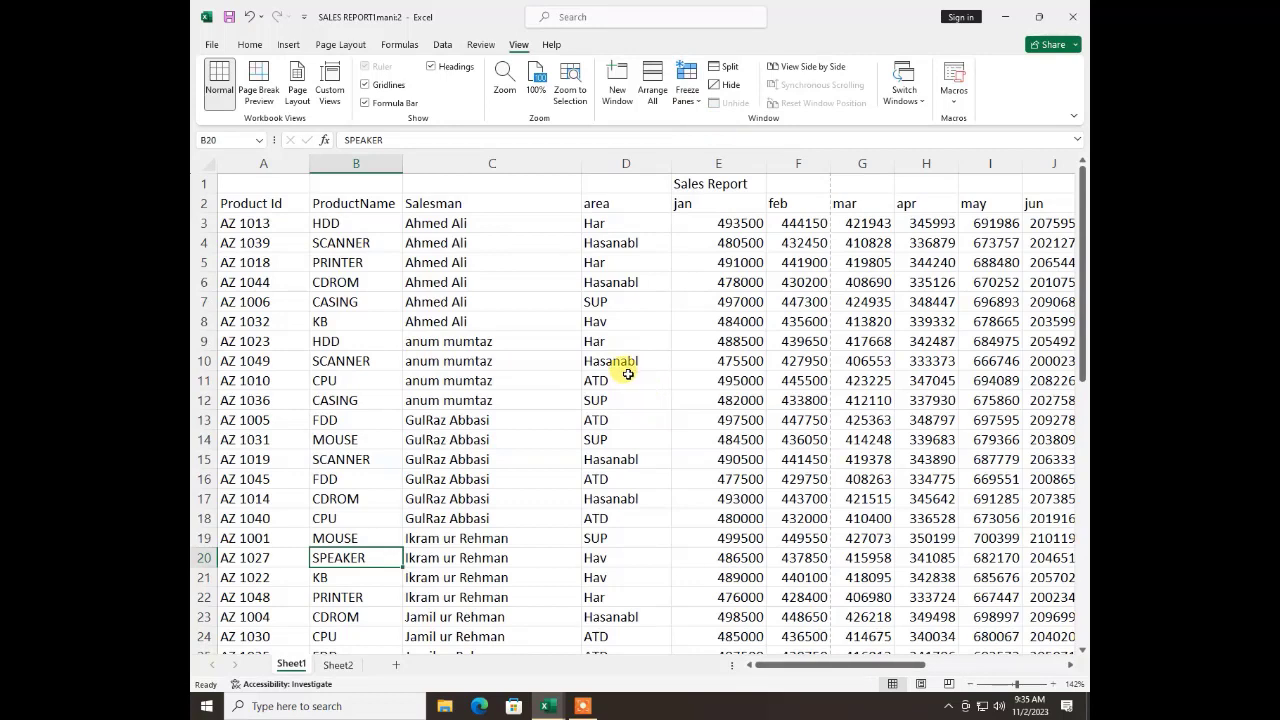
{"action": "left_click", "coordinate": [335, 228]}
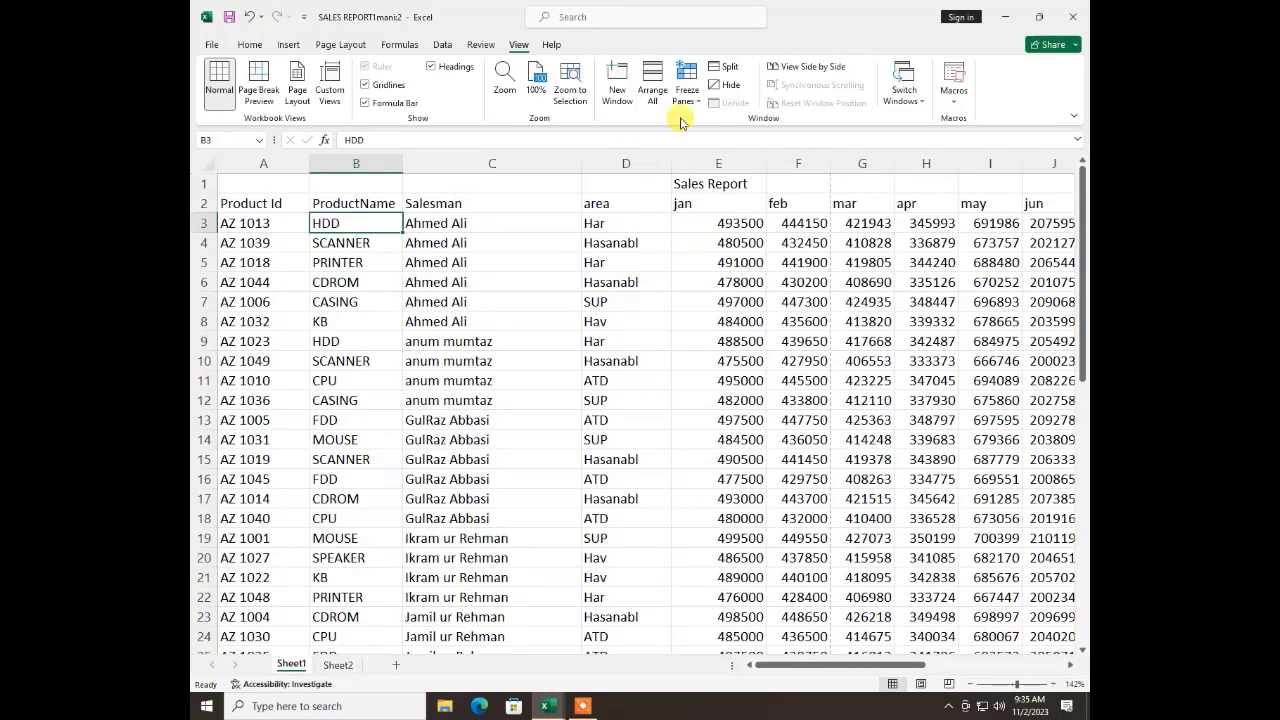
{"action": "left_click", "coordinate": [722, 67]}
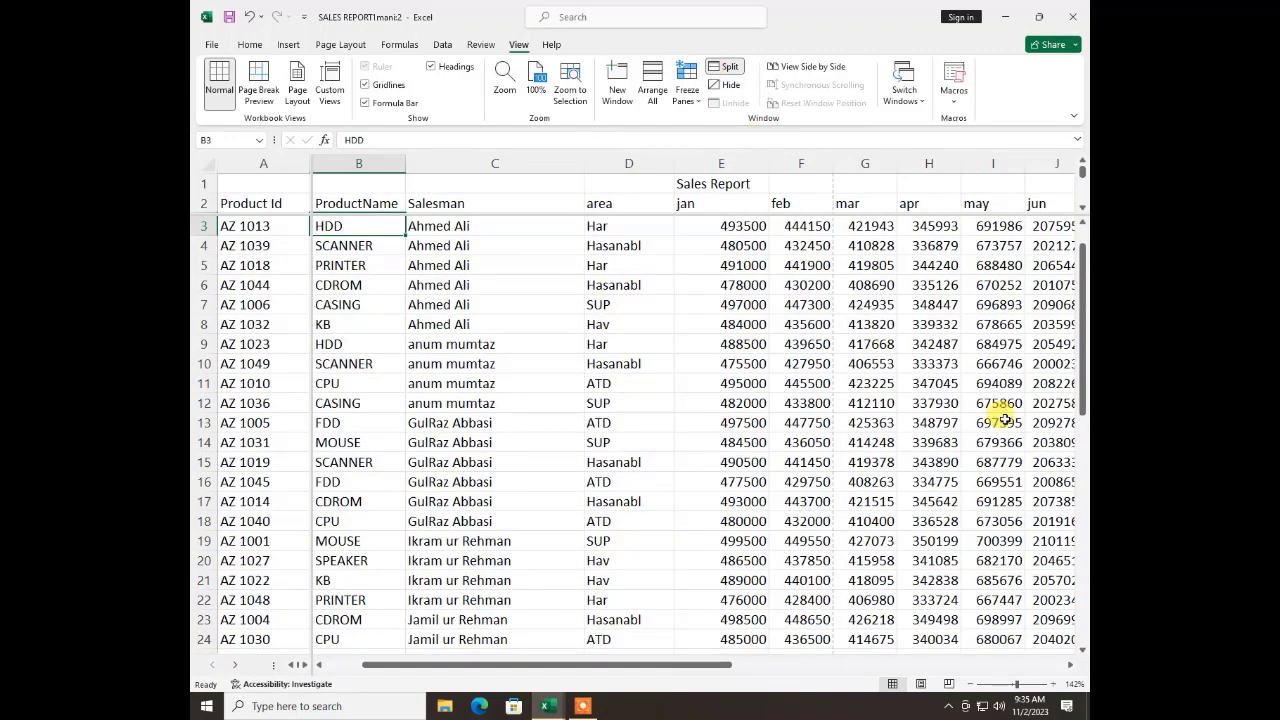
Check the split panes by moving down the ProductName column past the last record
{"action": "key", "text": "Down"}
{"action": "key", "text": "Down"}
{"action": "key", "text": "Down"}
{"action": "key", "text": "Down"}
{"action": "key", "text": "Down"}
{"action": "key", "text": "Down"}
{"action": "key", "text": "Down"}
{"action": "key", "text": "Down"}
{"action": "key", "text": "Down"}
{"action": "key", "text": "Down"}
{"action": "key", "text": "Down"}
{"action": "key", "text": "Down"}
{"action": "key", "text": "Down"}
{"action": "key", "text": "Down"}
{"action": "key", "text": "Down"}
{"action": "key", "text": "Down"}
{"action": "key", "text": "Down"}
{"action": "key", "text": "Down"}
{"action": "key", "text": "Down"}
{"action": "key", "text": "Down"}
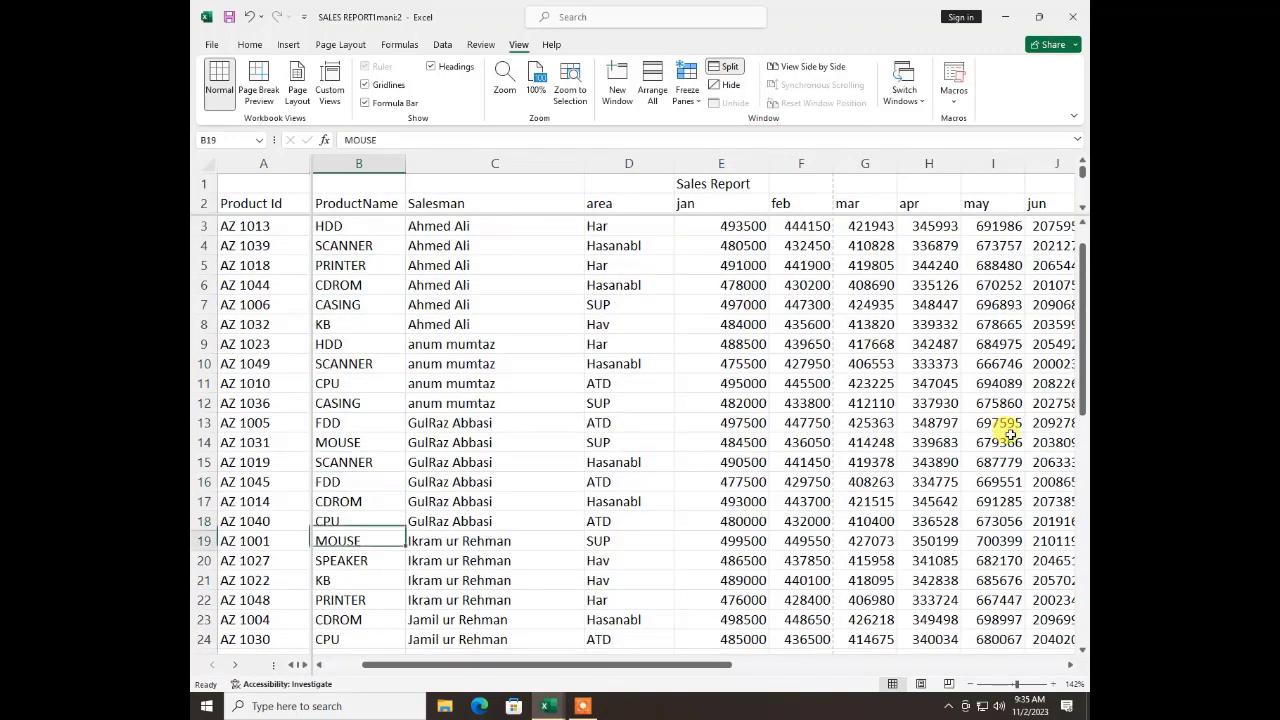
{"action": "key", "text": "Down"}
{"action": "key", "text": "Down"}
{"action": "key", "text": "Down"}
{"action": "key", "text": "Down"}
{"action": "key", "text": "Down"}
{"action": "key", "text": "Down"}
{"action": "key", "text": "Down"}
{"action": "key", "text": "Down"}
{"action": "key", "text": "Down"}
{"action": "key", "text": "Down"}
{"action": "key", "text": "Down"}
{"action": "key", "text": "Down"}
{"action": "key", "text": "Down"}
{"action": "key", "text": "Down"}
{"action": "key", "text": "Down"}
{"action": "key", "text": "Down"}
{"action": "key", "text": "Down"}
{"action": "key", "text": "Down"}
{"action": "key", "text": "Down"}
{"action": "key", "text": "Down"}
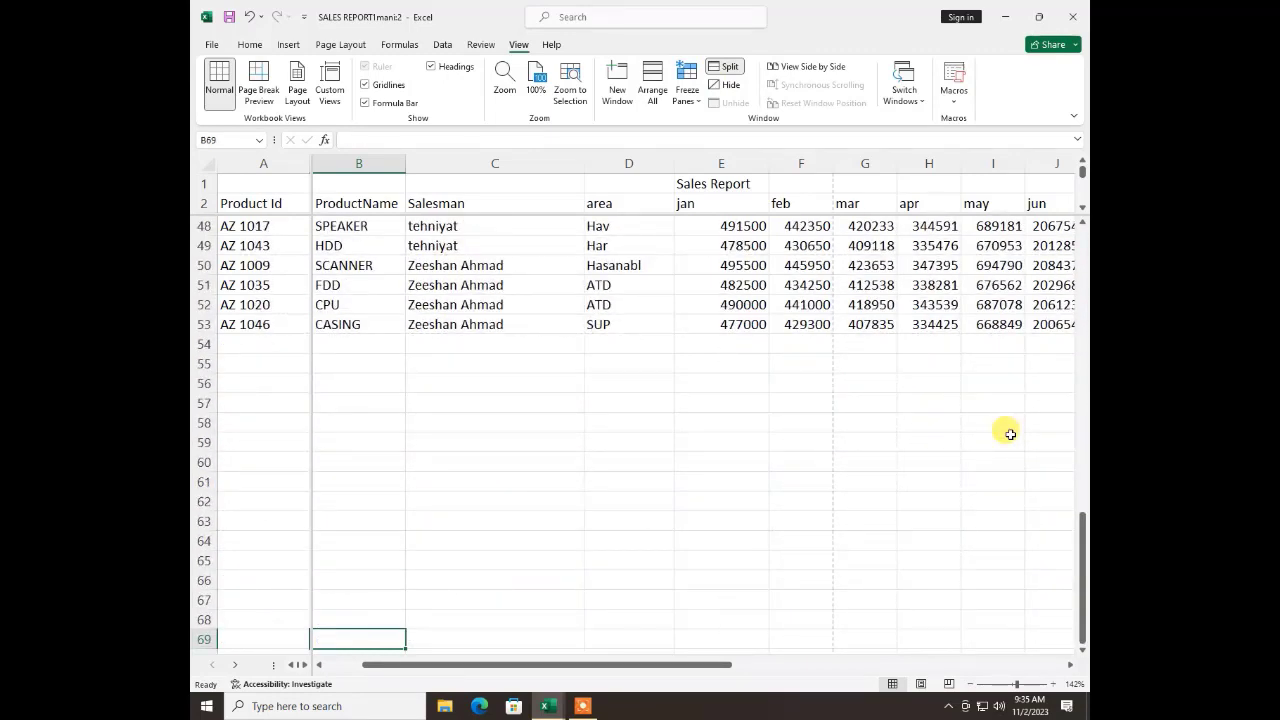
Return to the ProductName header in cell B2 and remove the window split
{"action": "key", "text": "ctrl+Up"}
{"action": "key", "text": "ctrl+Up"}
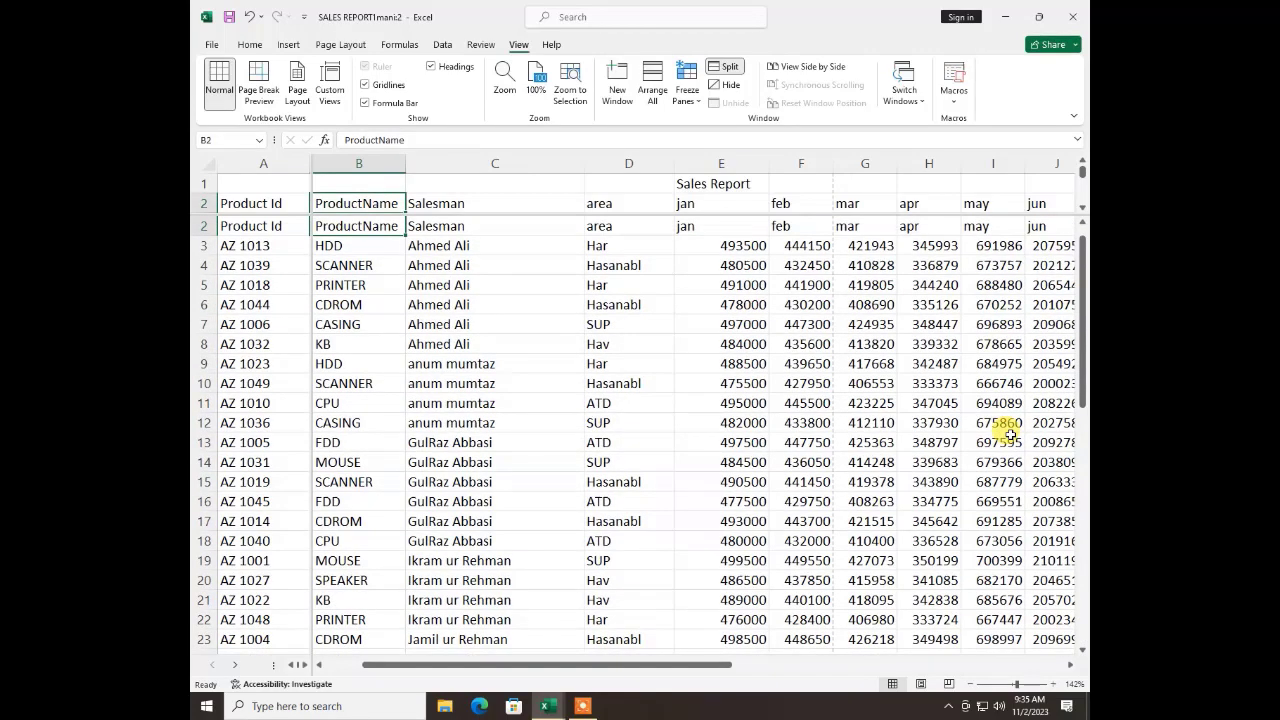
{"action": "left_click", "coordinate": [722, 70]}
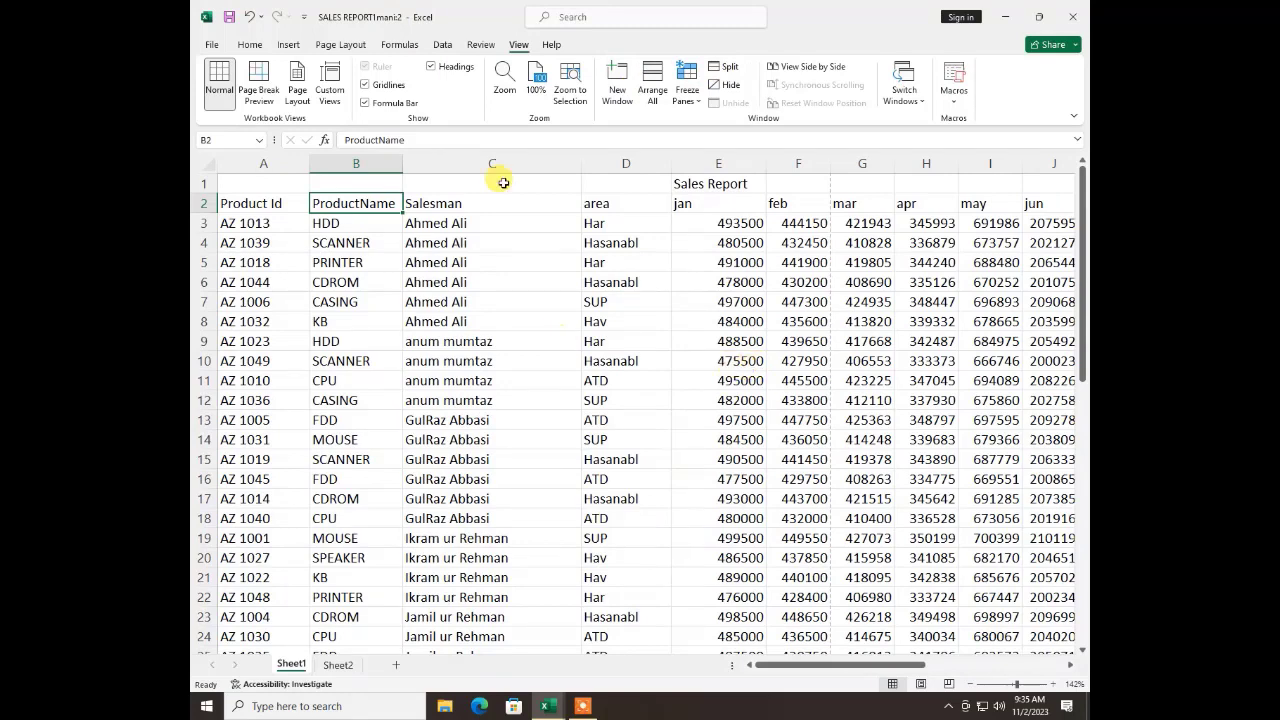
Hide both windows of the sales report workbook and unhide each of them again
{"action": "left_click", "coordinate": [735, 86]}
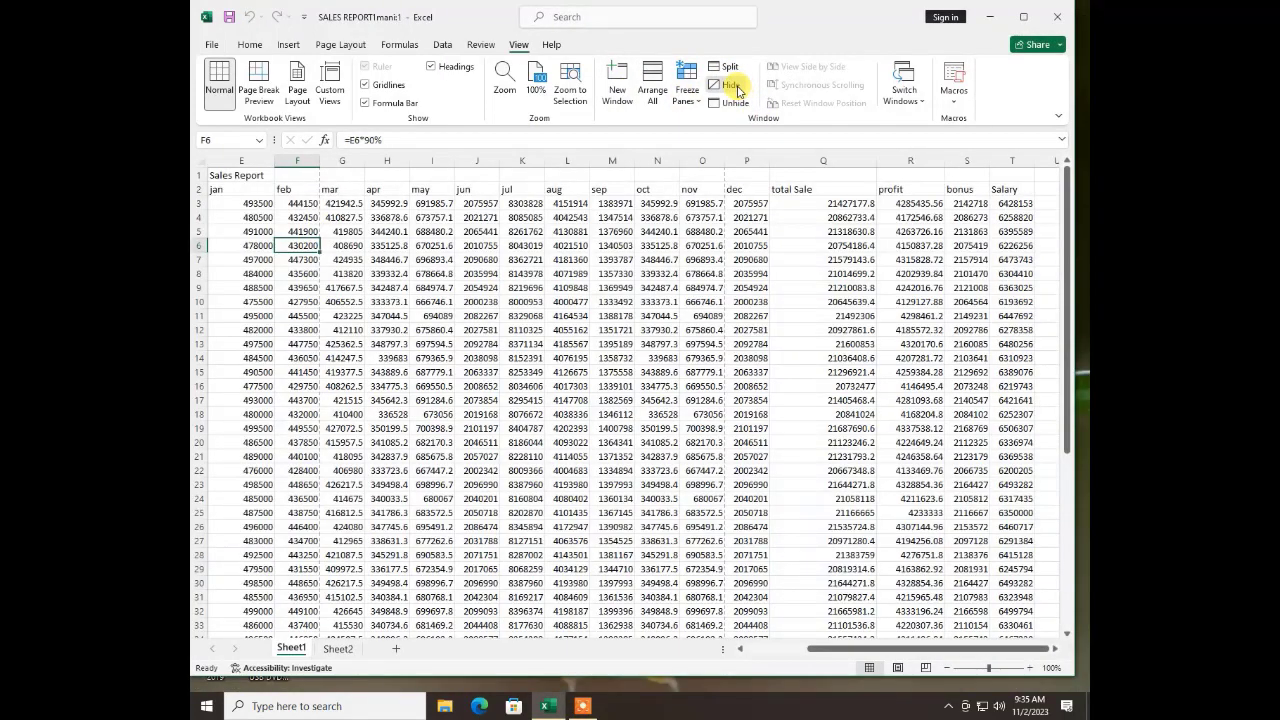
{"action": "left_click", "coordinate": [735, 86]}
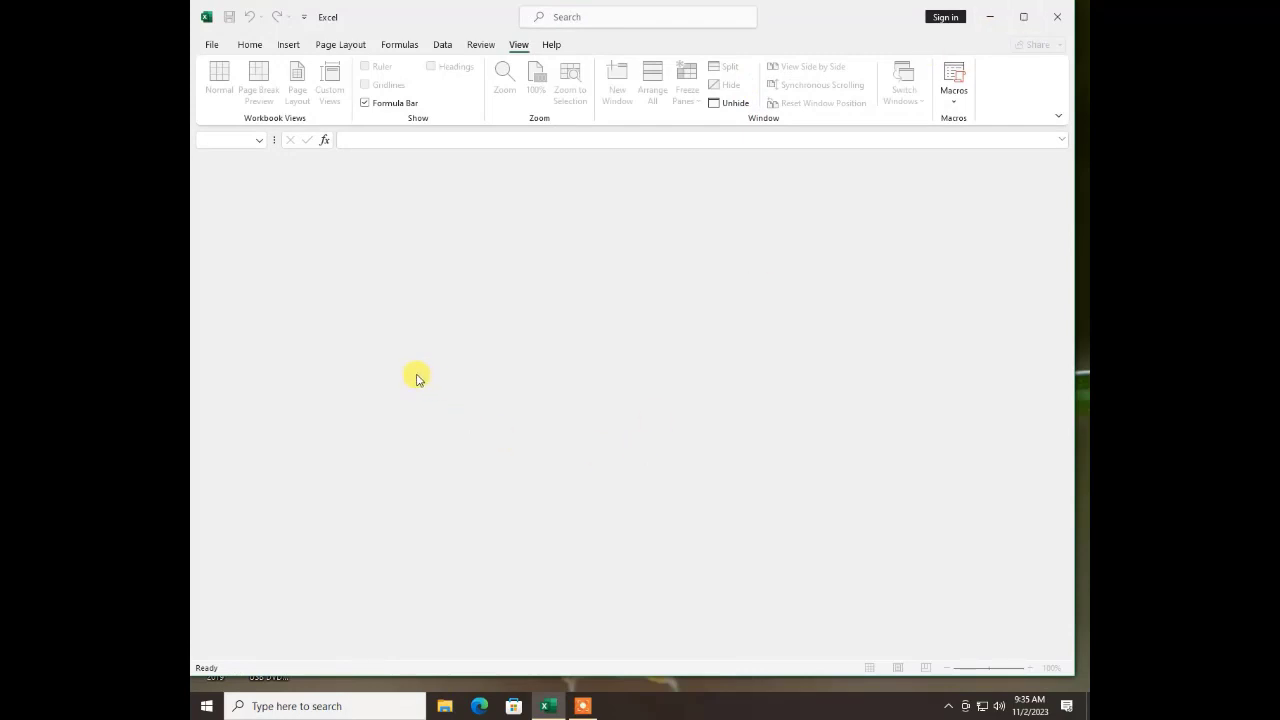
{"action": "left_click", "coordinate": [716, 104]}
{"action": "left_click", "coordinate": [826, 253]}
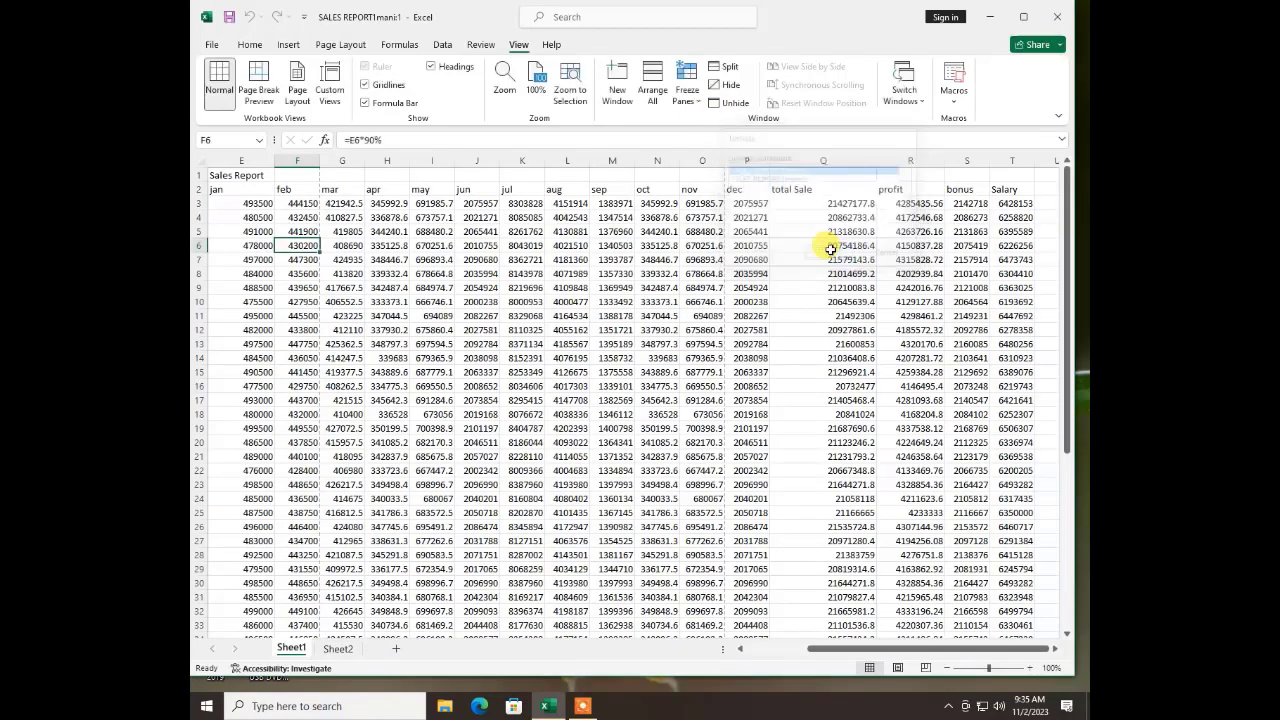
{"action": "left_click", "coordinate": [738, 104]}
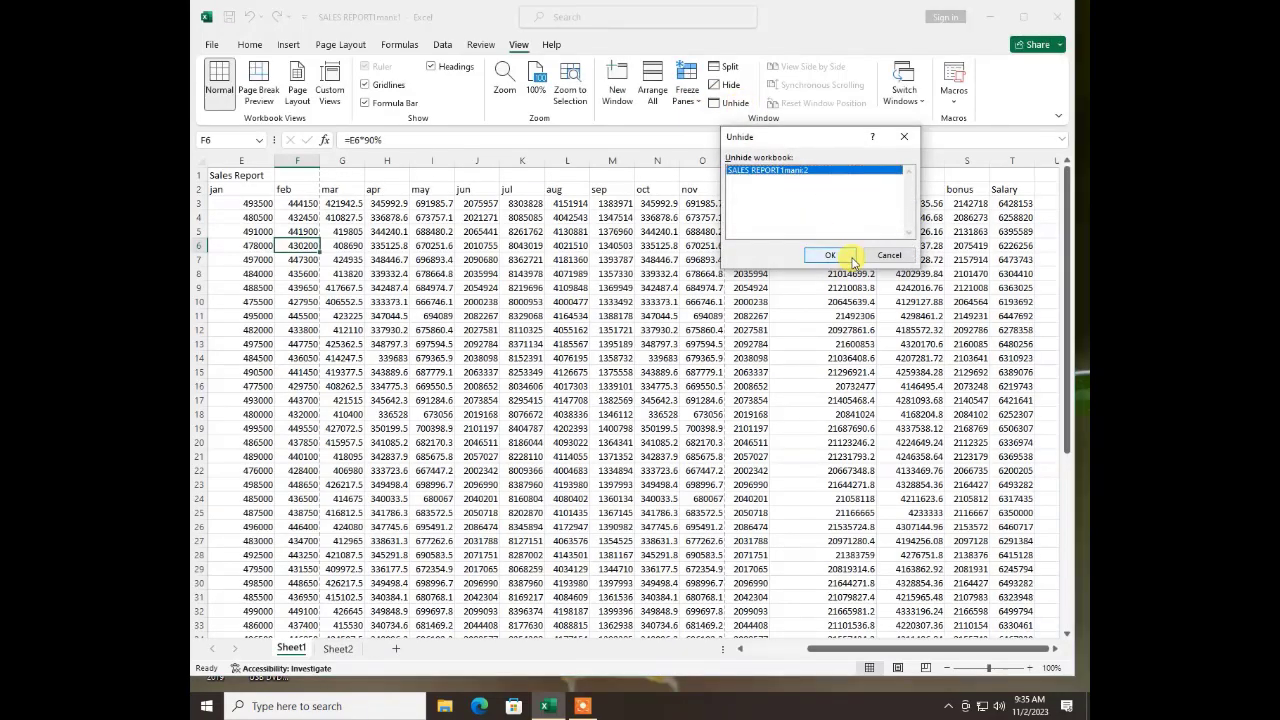
{"action": "left_click", "coordinate": [829, 254]}
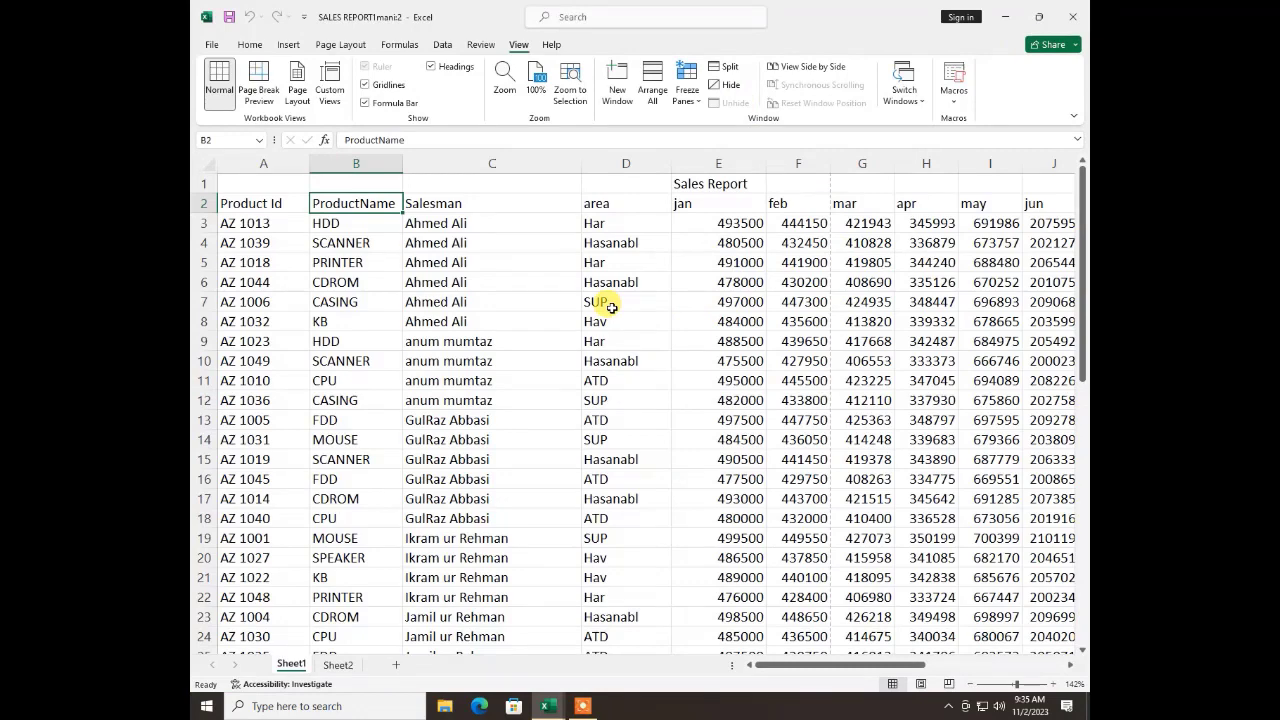
View the workbook's two windows side by side and maximize window 1
{"action": "left_click", "coordinate": [808, 66]}
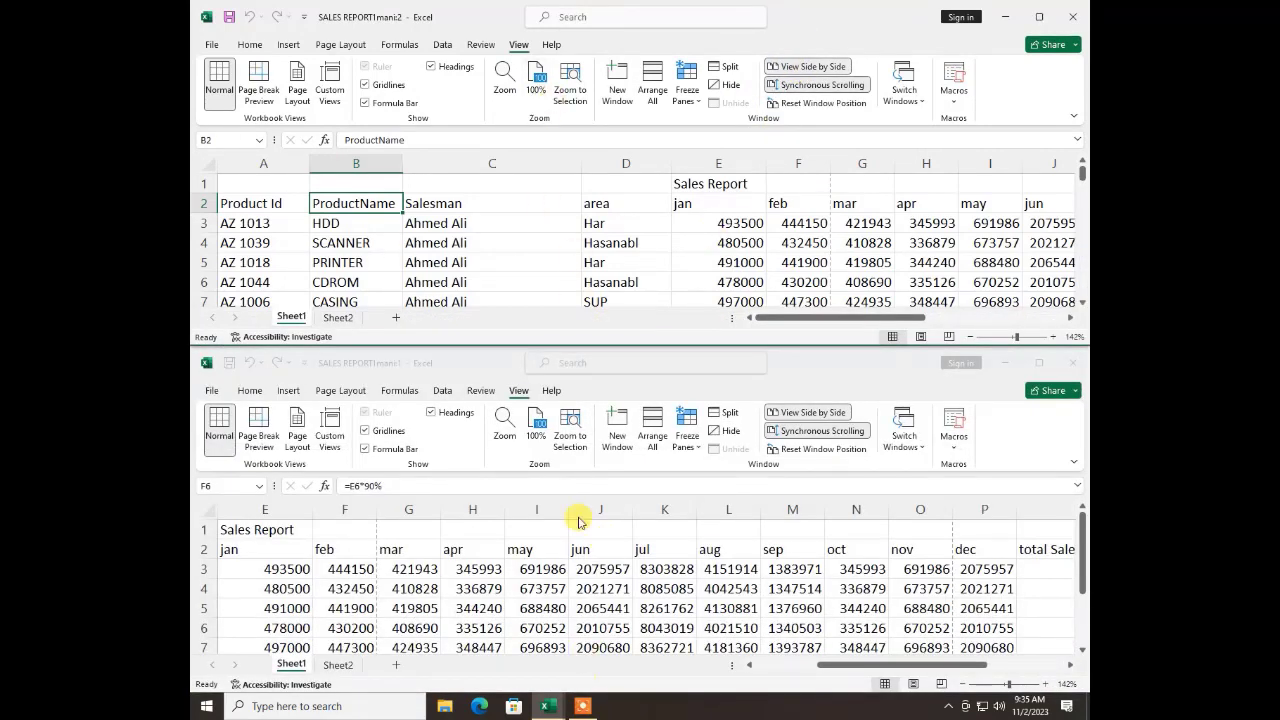
{"action": "double_click", "coordinate": [430, 366]}
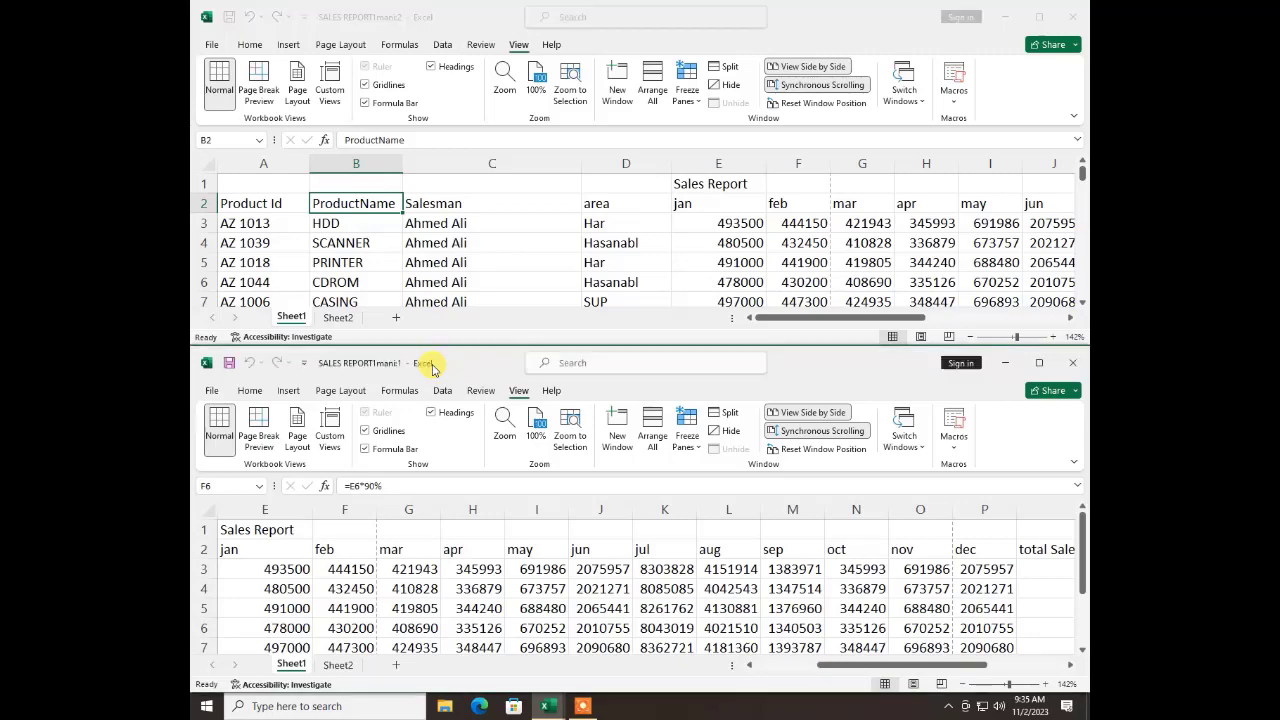
Switch to window 2 of the sales report, maximize it, and switch back to window 1
{"action": "left_click", "coordinate": [918, 90]}
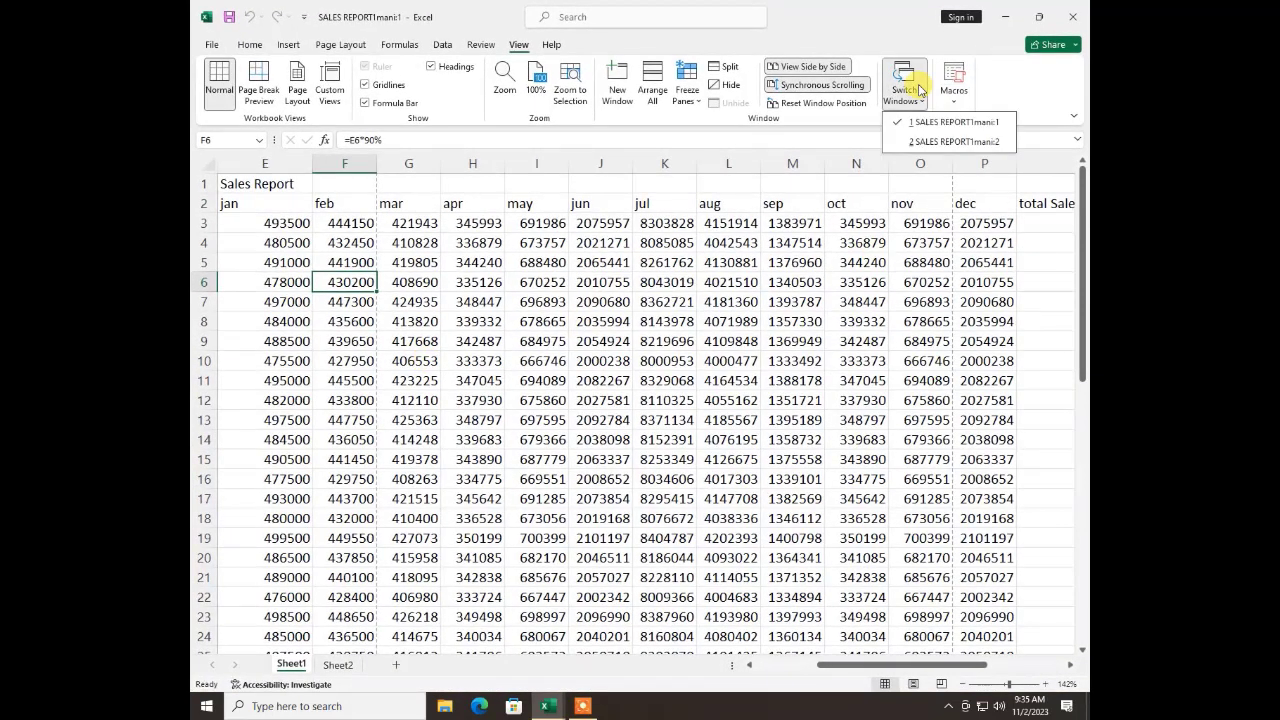
{"action": "left_click", "coordinate": [922, 143]}
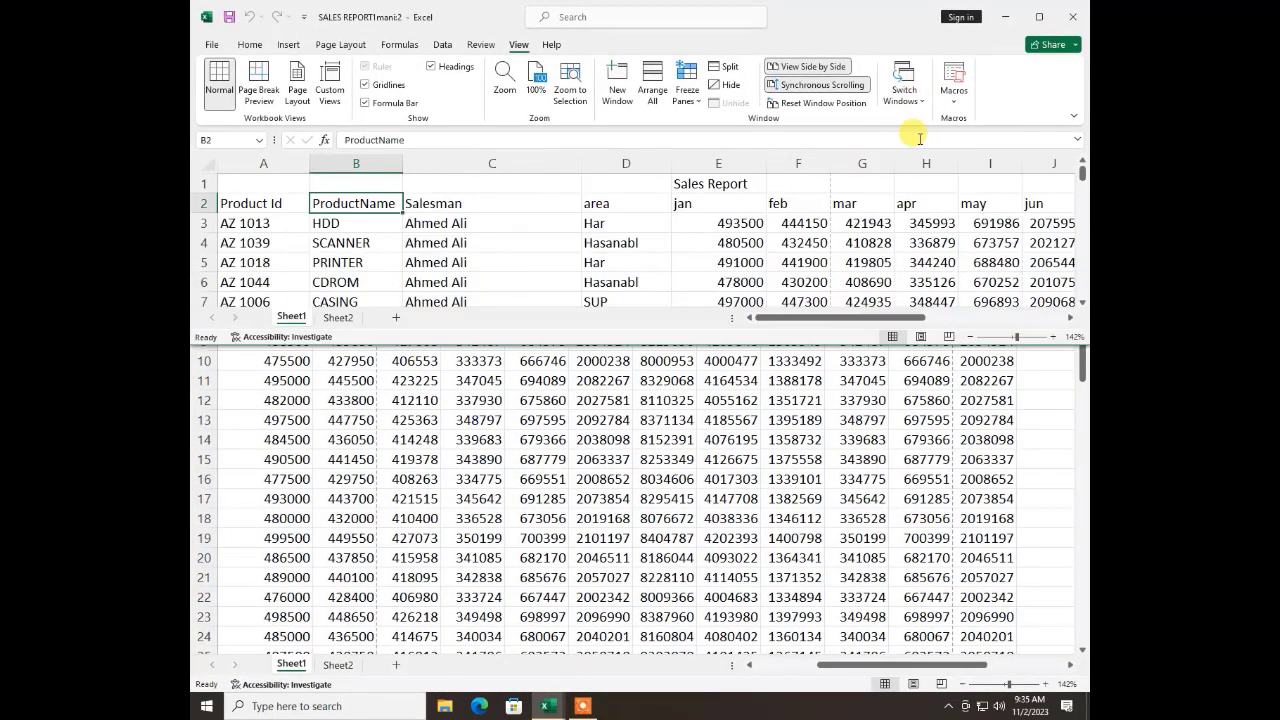
{"action": "left_click", "coordinate": [1039, 17]}
{"action": "left_click", "coordinate": [906, 108]}
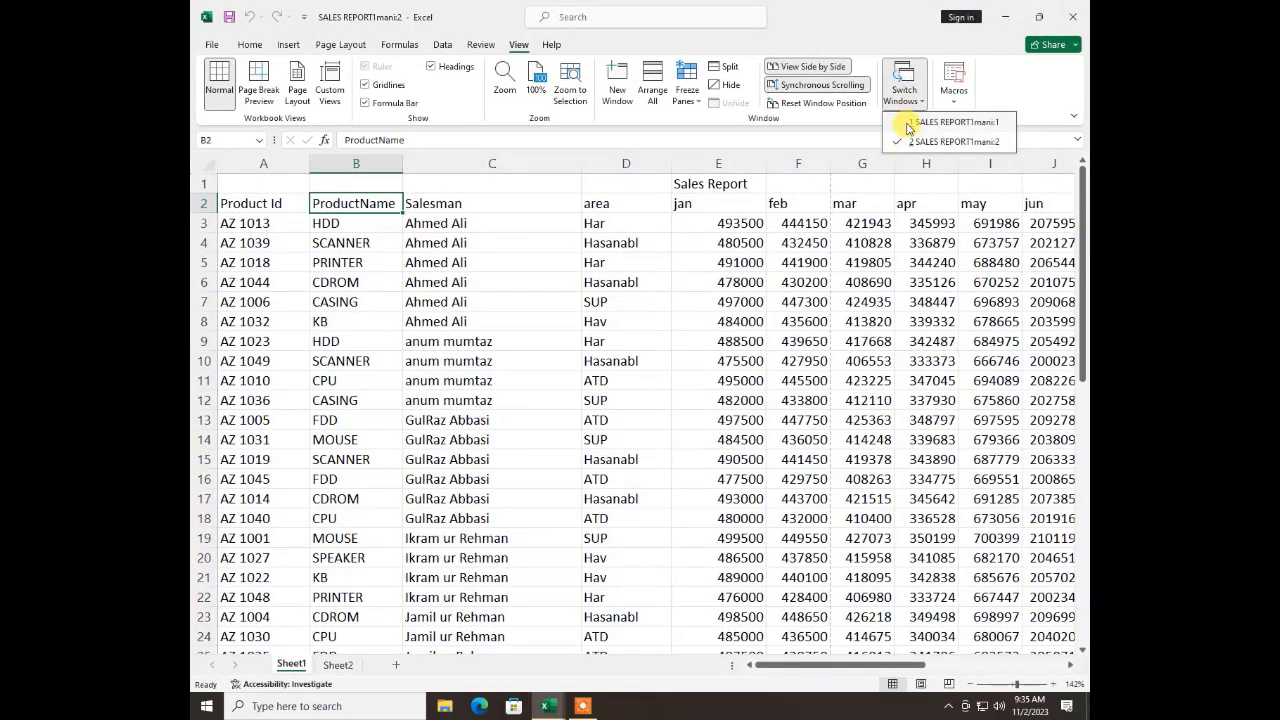
{"action": "left_click", "coordinate": [909, 122]}
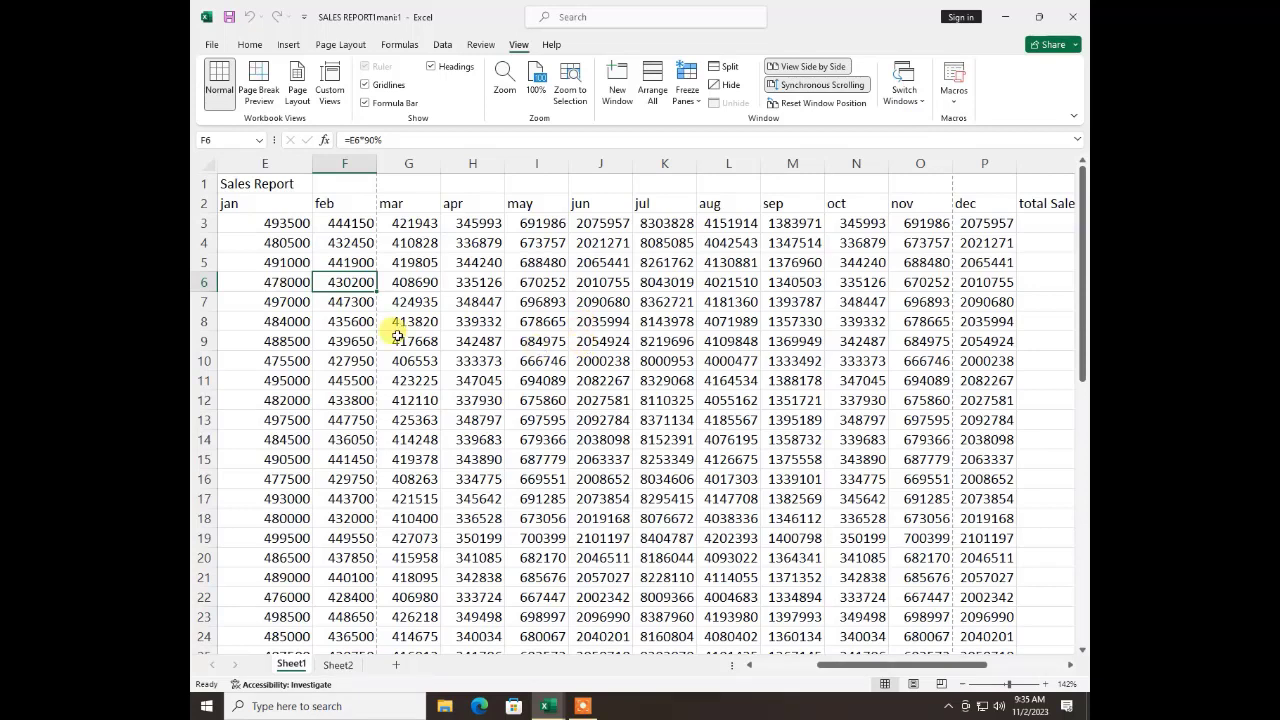
Add two new worksheets after Sheet1 and open Sheet3
{"action": "left_click", "coordinate": [463, 301]}
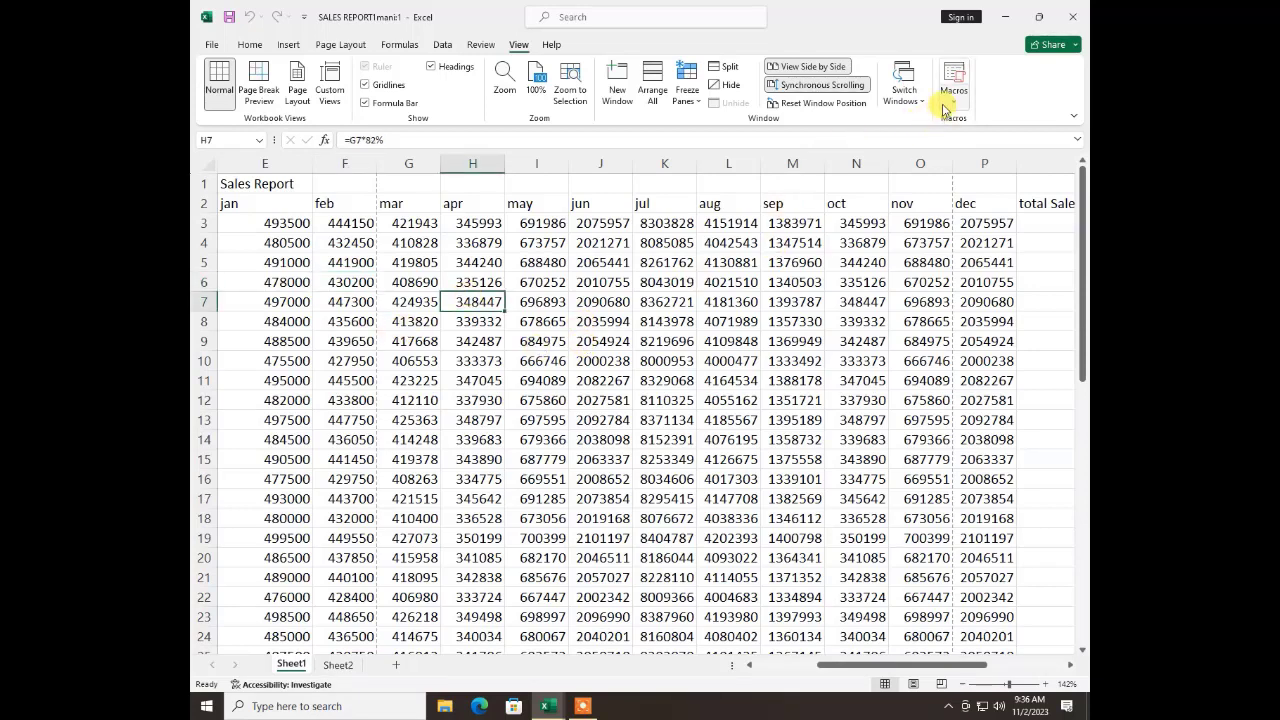
{"action": "left_click", "coordinate": [398, 666]}
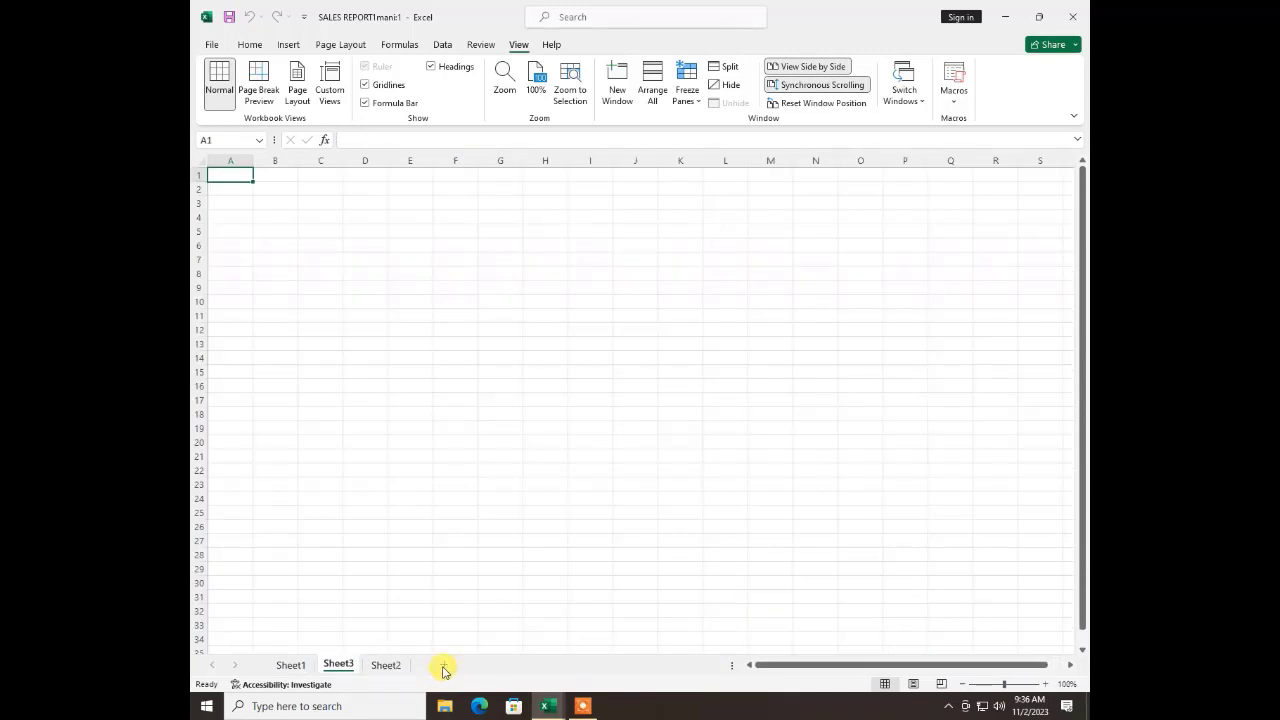
{"action": "left_click", "coordinate": [444, 667]}
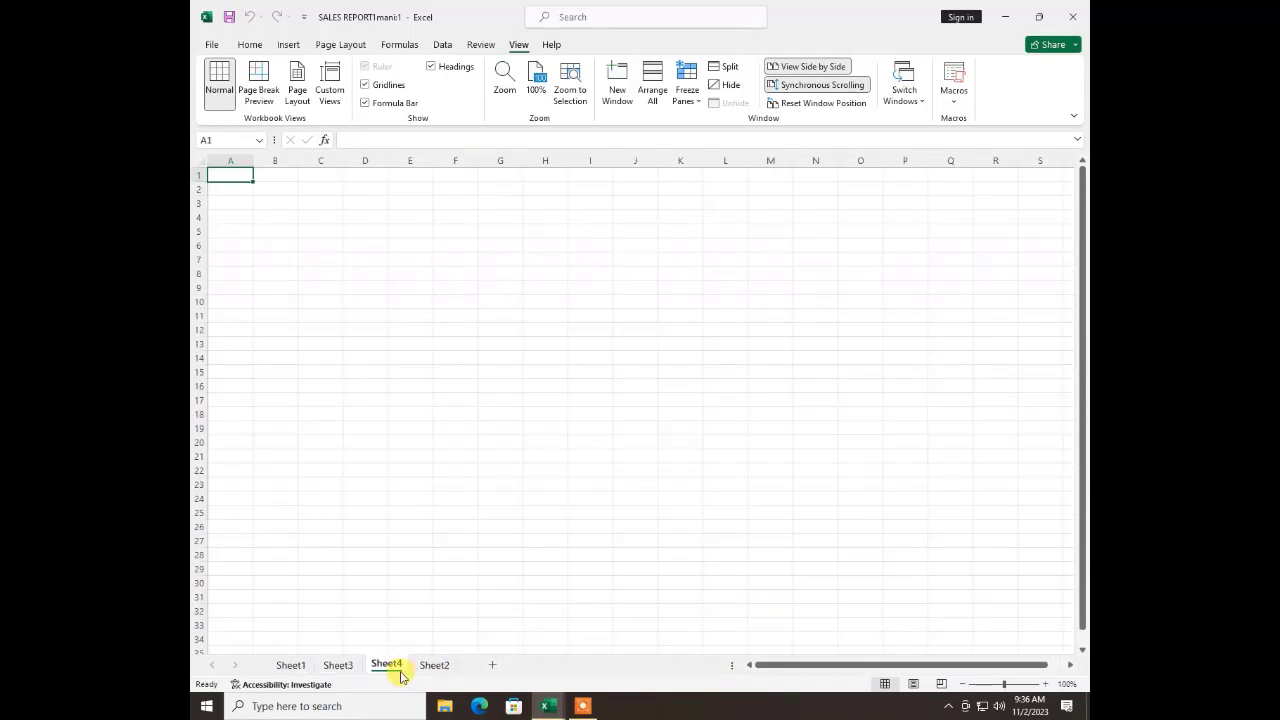
{"action": "left_click", "coordinate": [338, 665]}
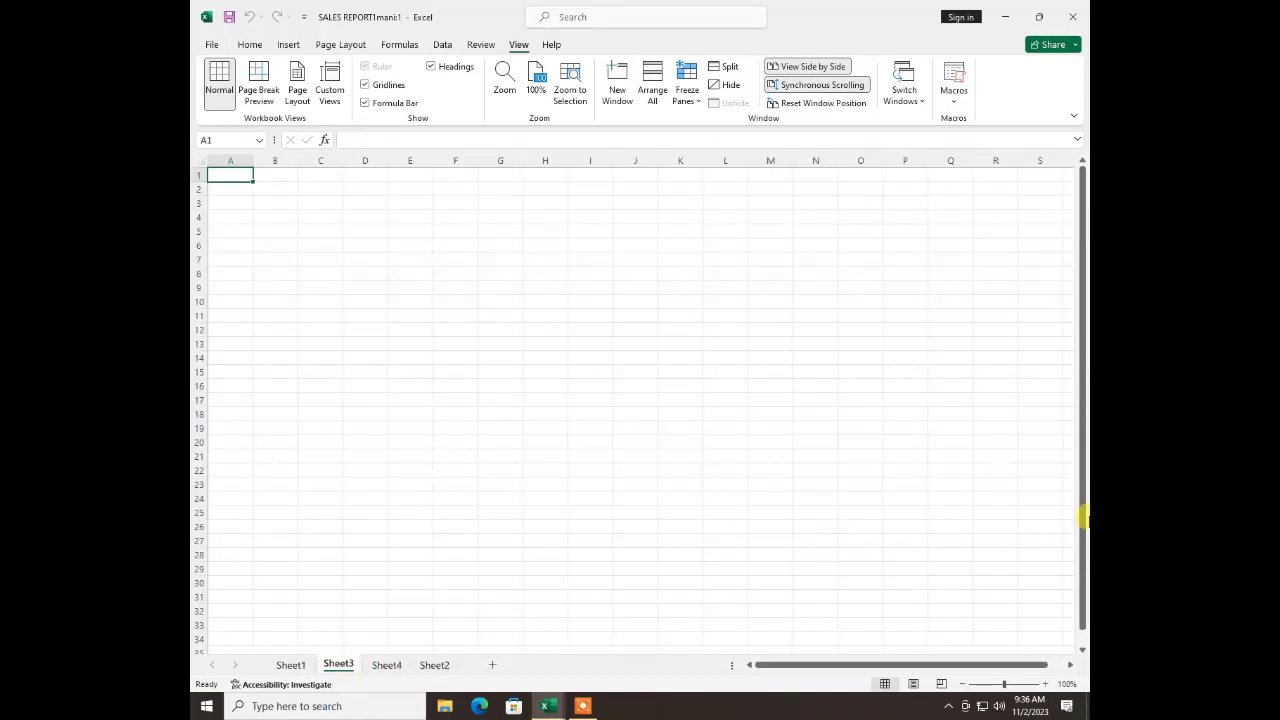
Start recording a macro named "a" stored in this workbook
{"action": "left_click", "coordinate": [958, 100]}
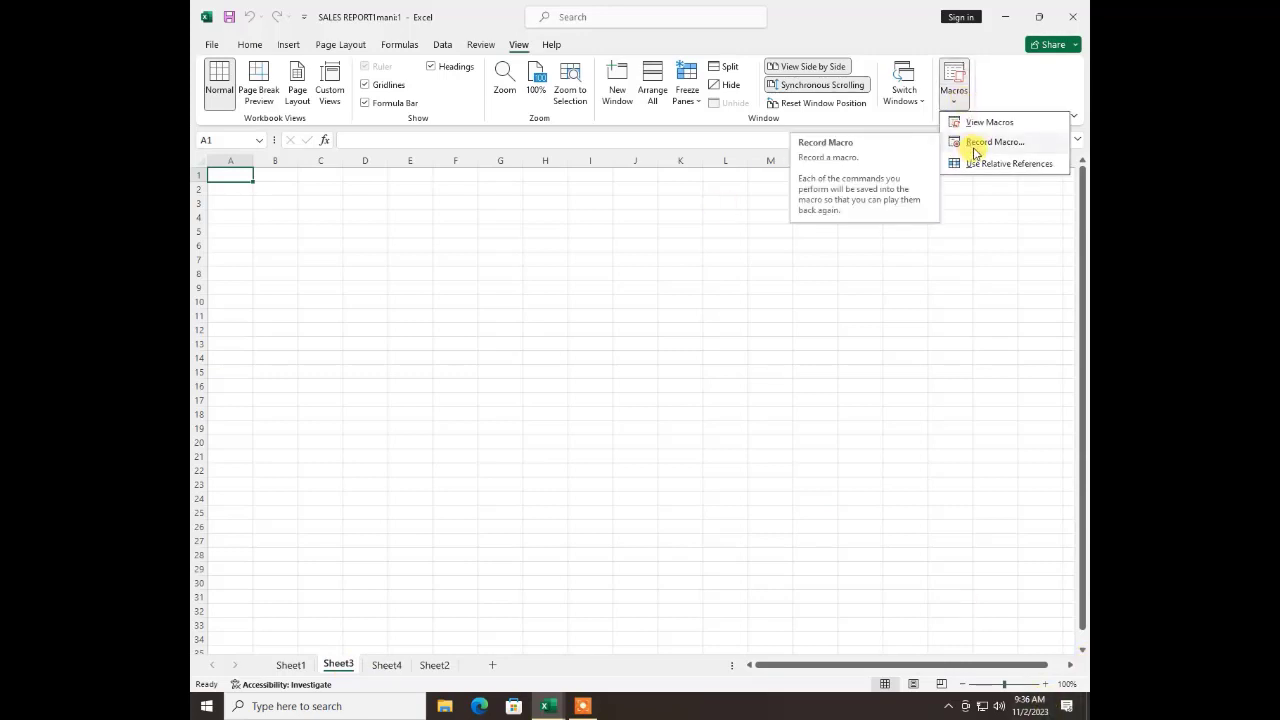
{"action": "left_click", "coordinate": [975, 146]}
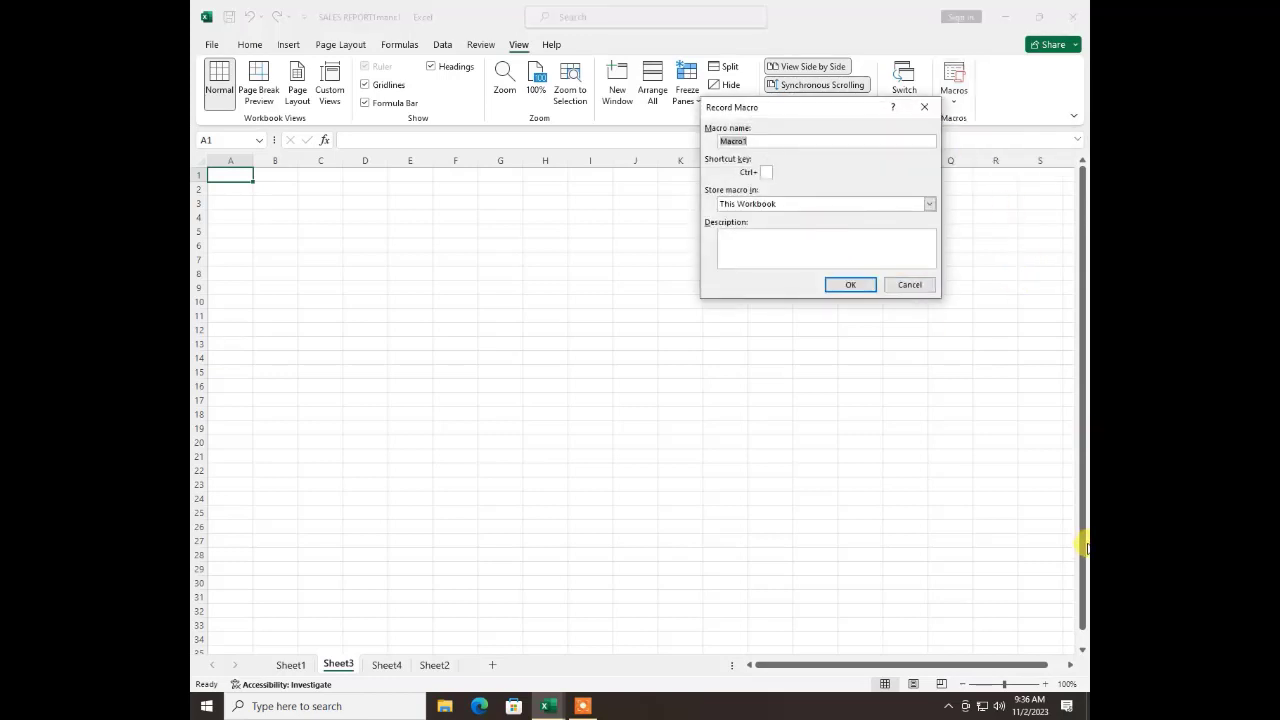
{"action": "type", "text": "asd"}
{"action": "left_click", "coordinate": [848, 287]}
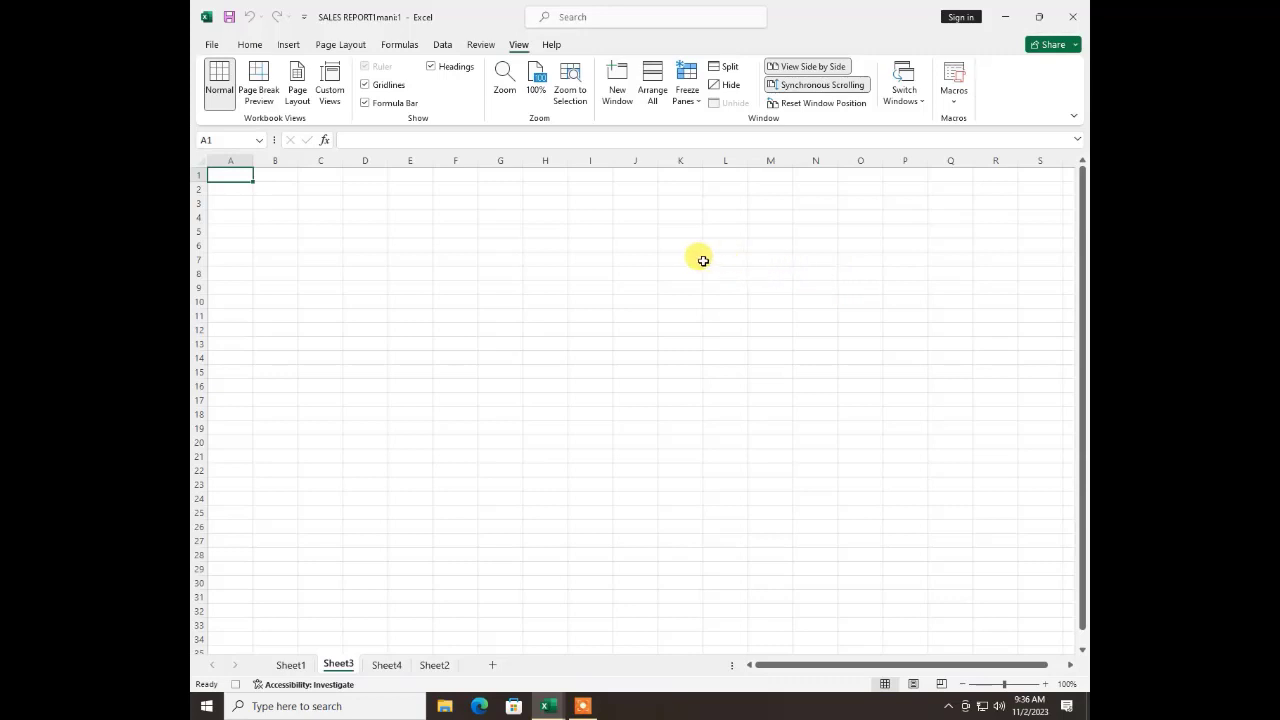
{"action": "left_click", "coordinate": [568, 202]}
{"action": "left_click", "coordinate": [955, 101]}
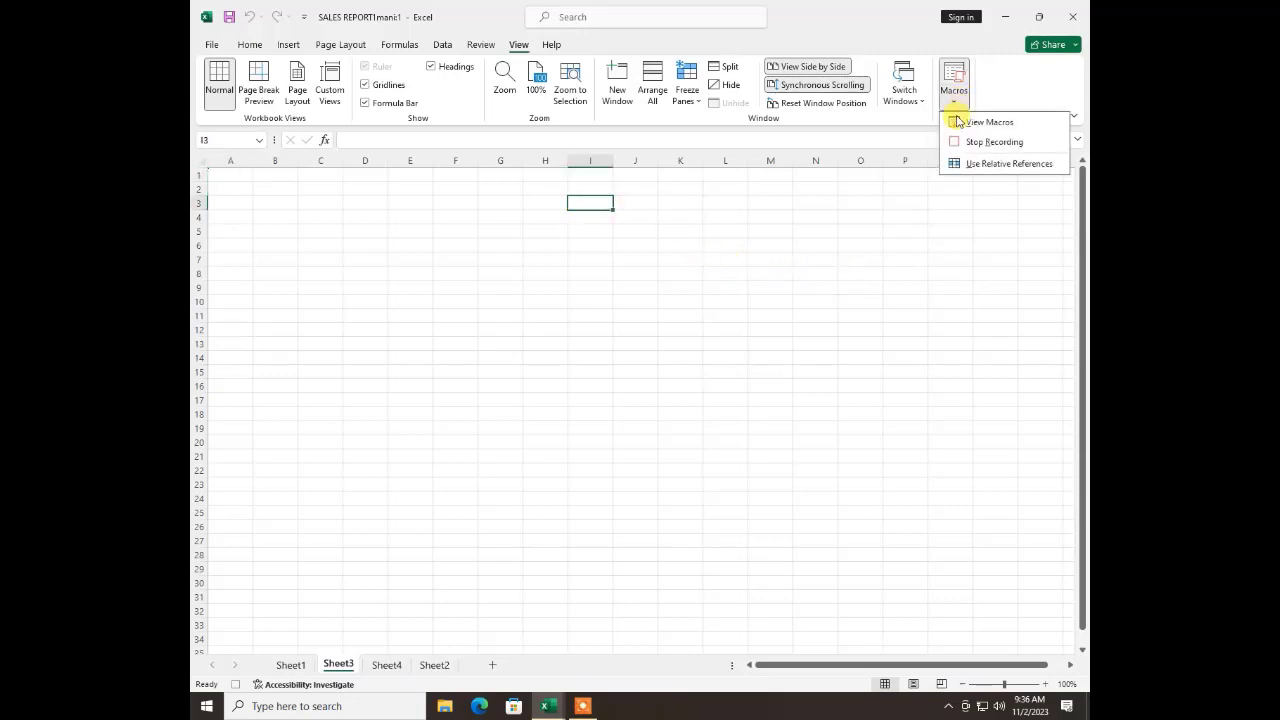
{"action": "left_click", "coordinate": [295, 221]}
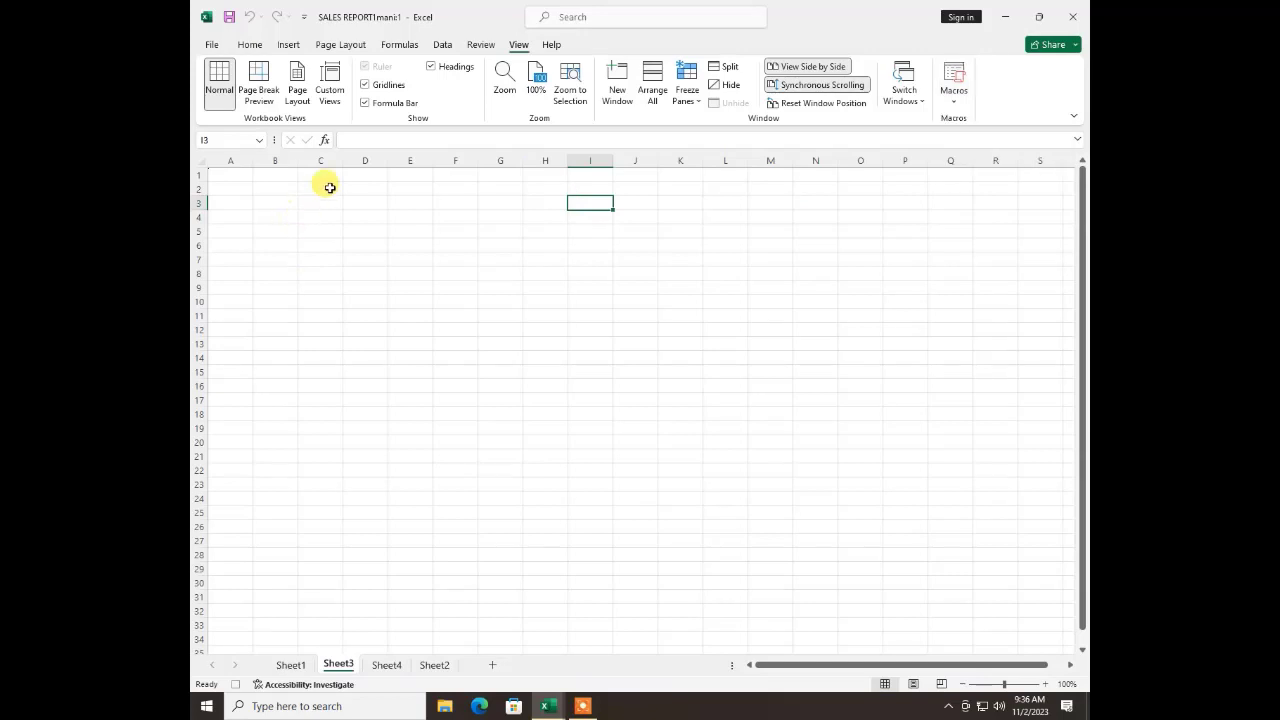
Enter the title "Result Sheet" in cell E1 of Sheet3
{"action": "left_click", "coordinate": [329, 187]}
{"action": "left_click", "coordinate": [366, 188]}
{"action": "left_click", "coordinate": [396, 175]}
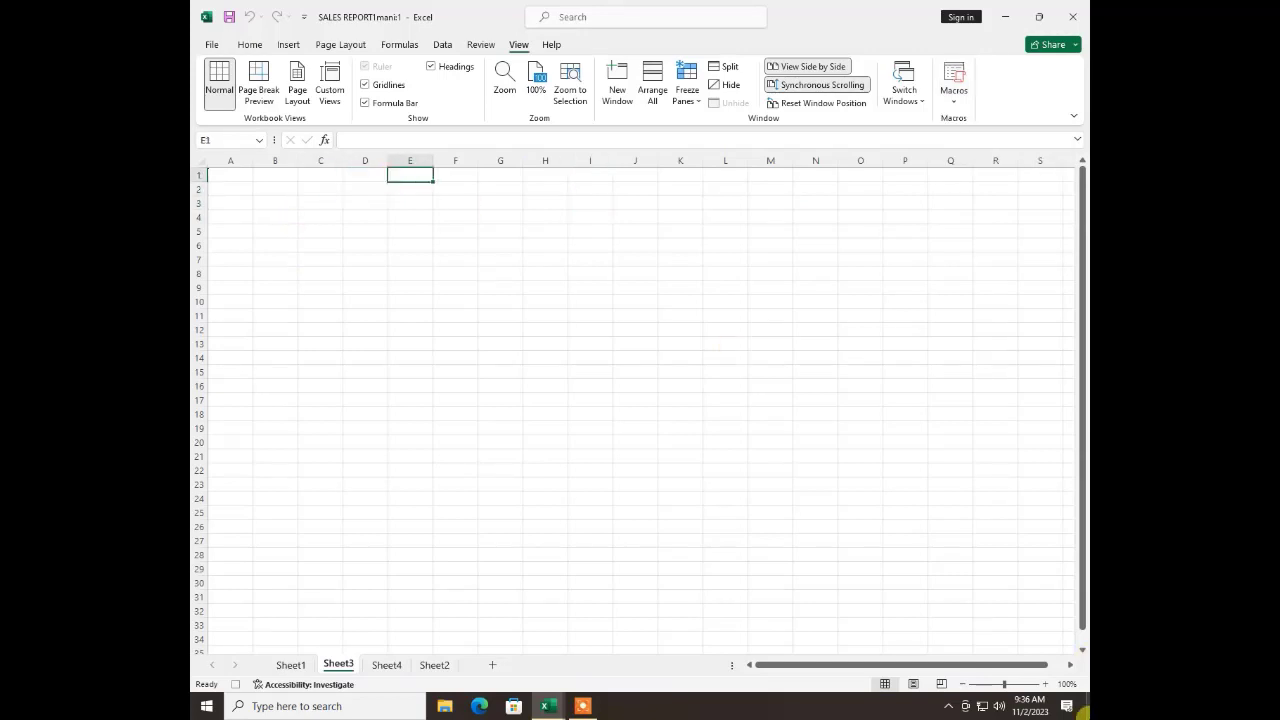
{"action": "type", "text": "Result"}
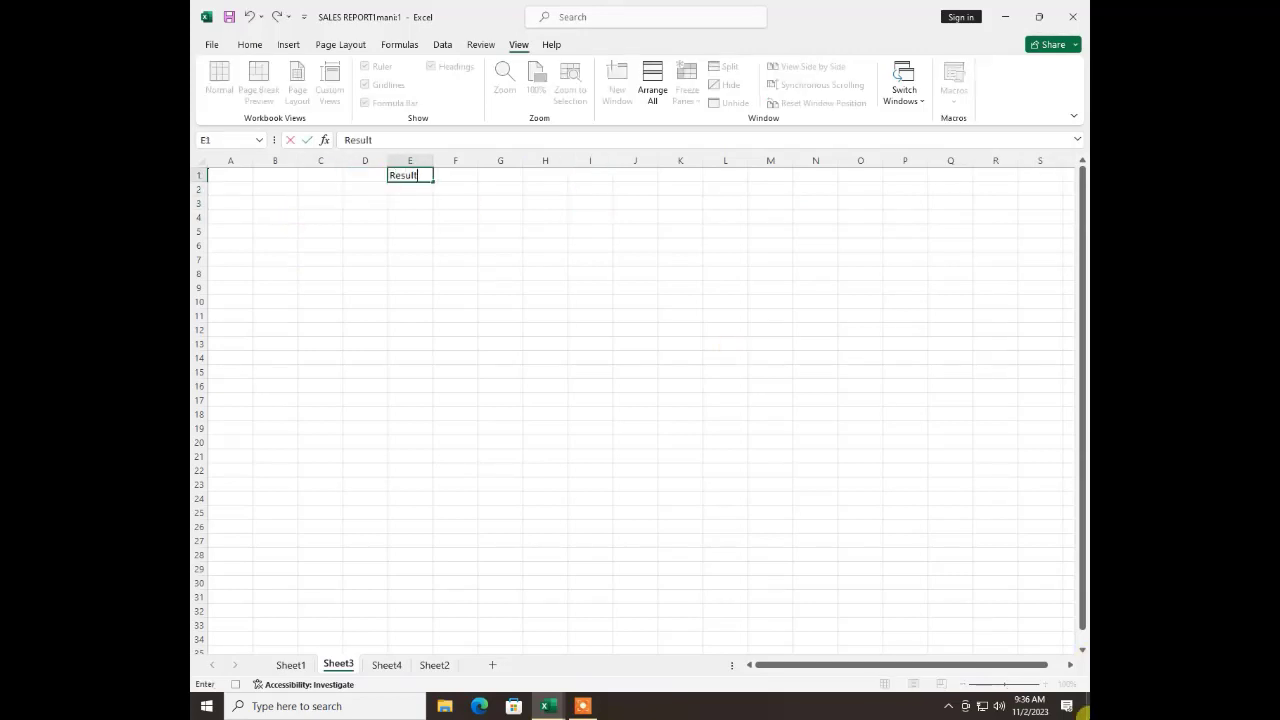
{"action": "type", "text": " Shee"}
{"action": "key", "text": "Return"}
Enter the student column headings RollNo, Name, F Name and Class in cells A2 to D2
{"action": "key", "text": "Left"}
{"action": "key", "text": "Left"}
{"action": "key", "text": "Left"}
{"action": "key", "text": "Left"}
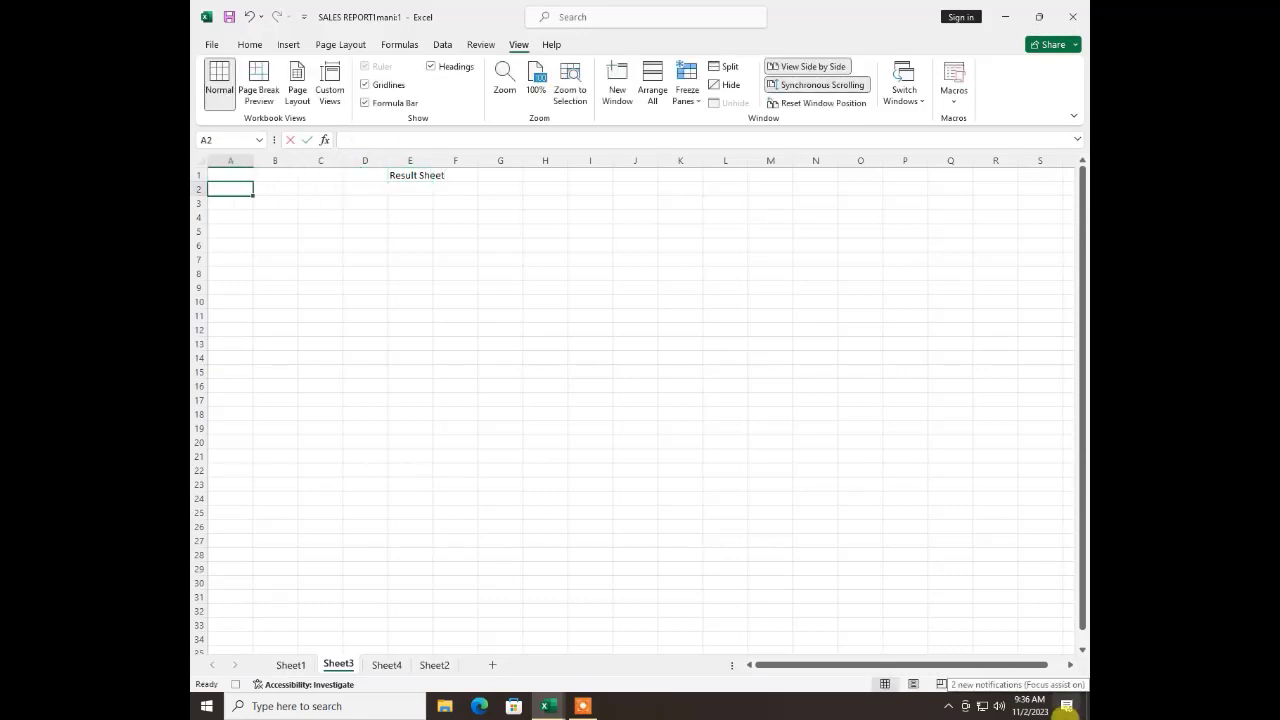
{"action": "type", "text": "Roll"}
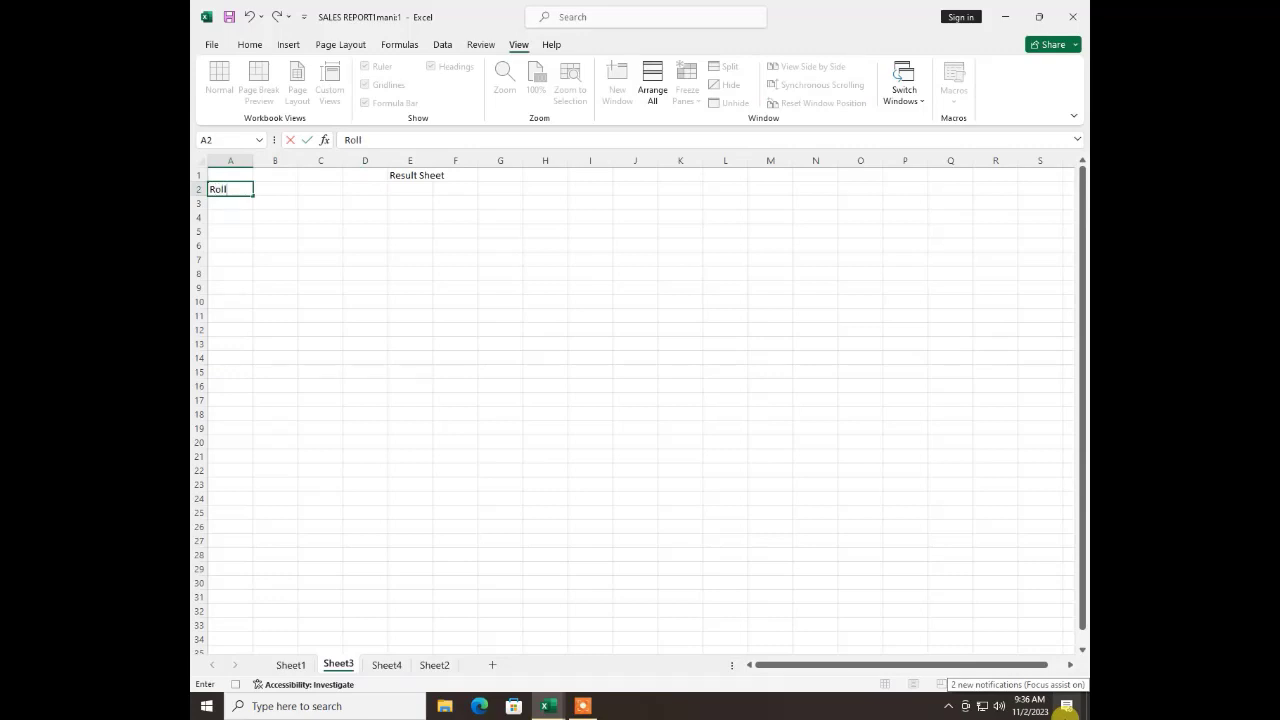
{"action": "type", "text": "No"}
{"action": "key", "text": "Tab"}
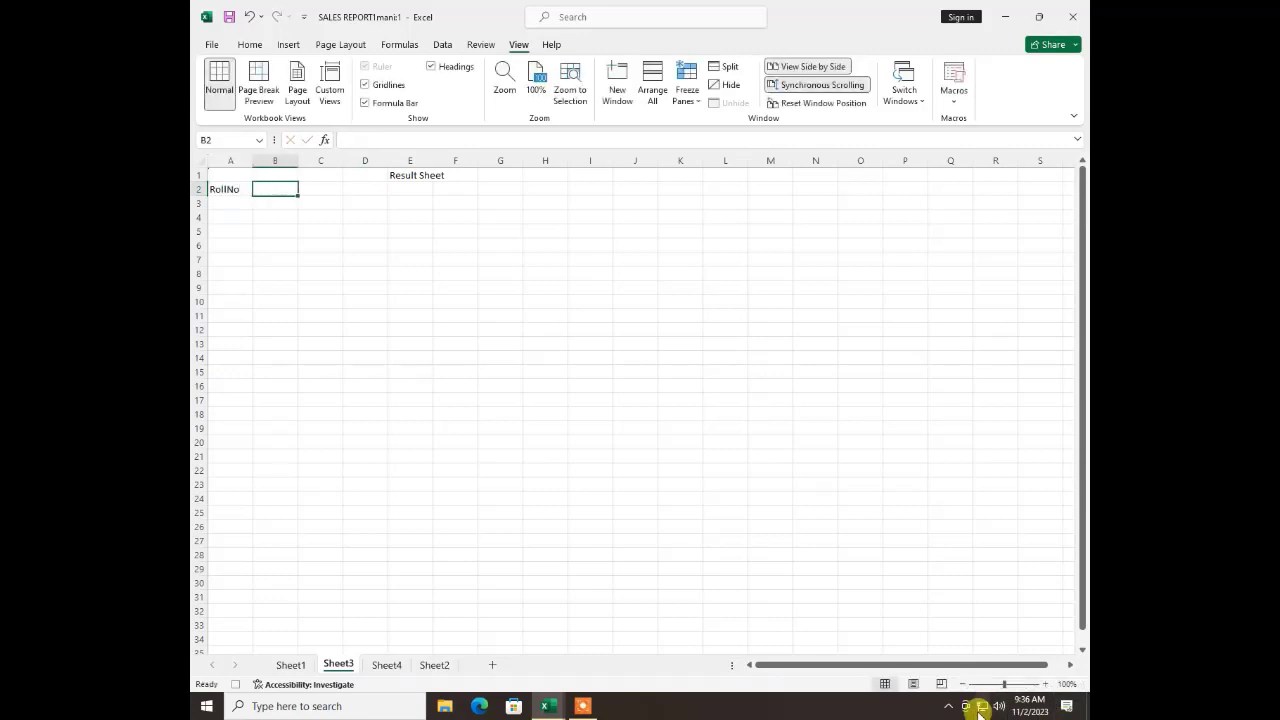
{"action": "type", "text": "Name"}
{"action": "key", "text": "Tab"}
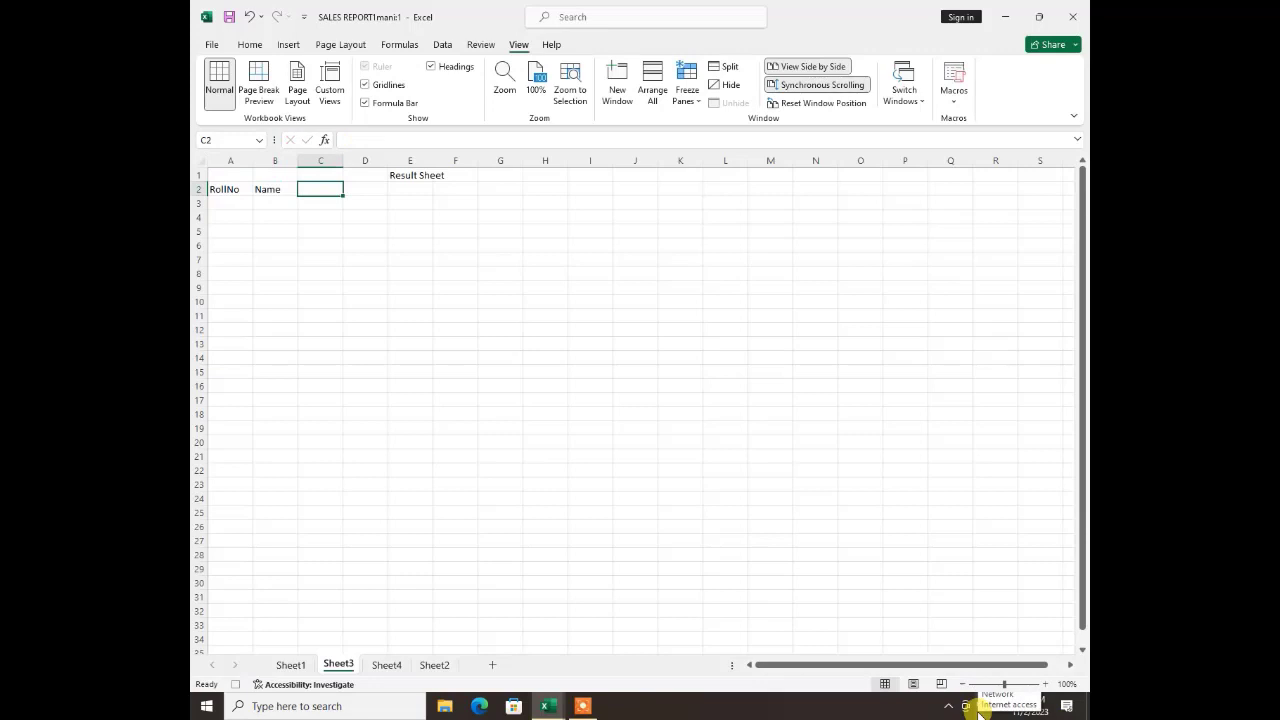
{"action": "type", "text": "F Name"}
{"action": "key", "text": "Tab"}
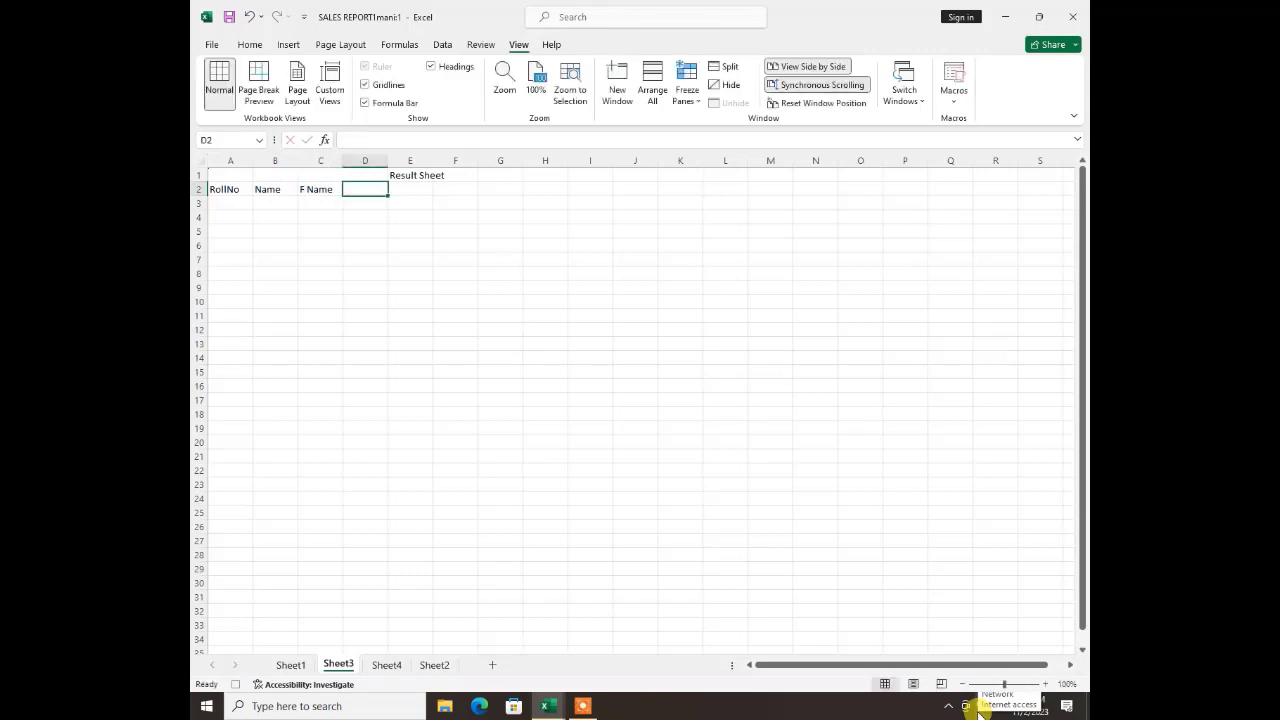
{"action": "type", "text": "C"}
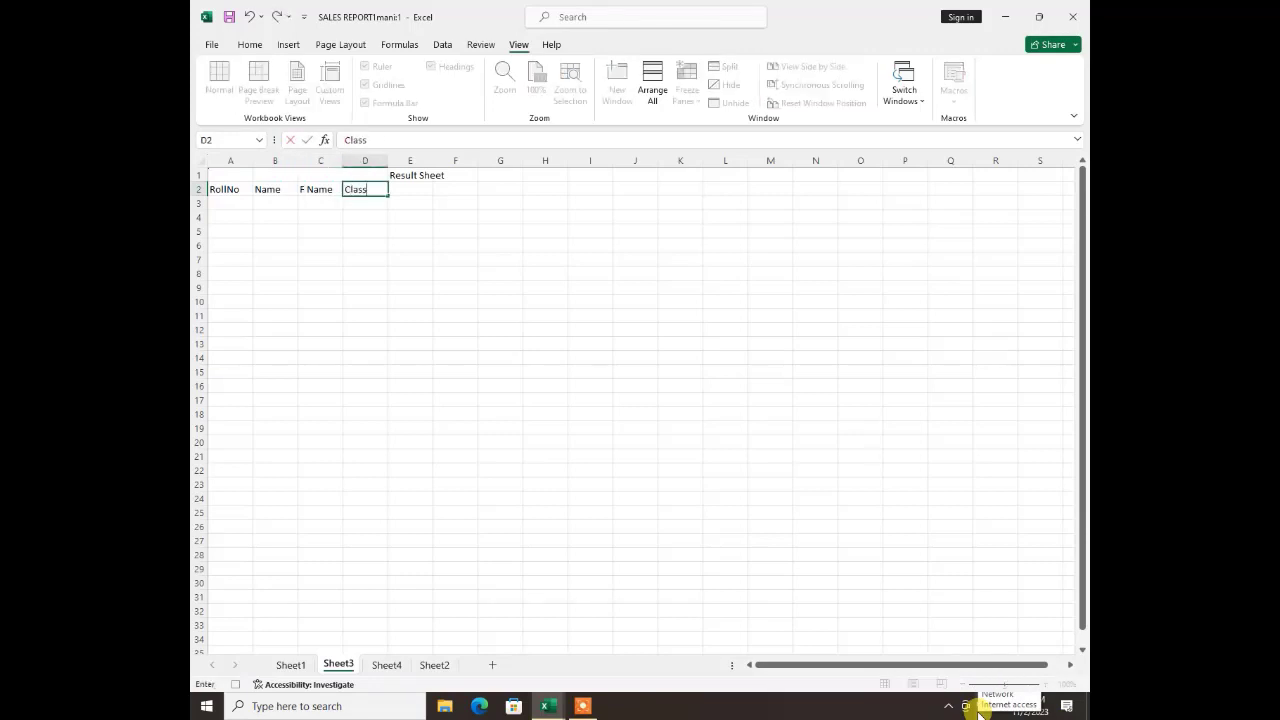
{"action": "type", "text": "lass"}
{"action": "key", "text": "Tab"}
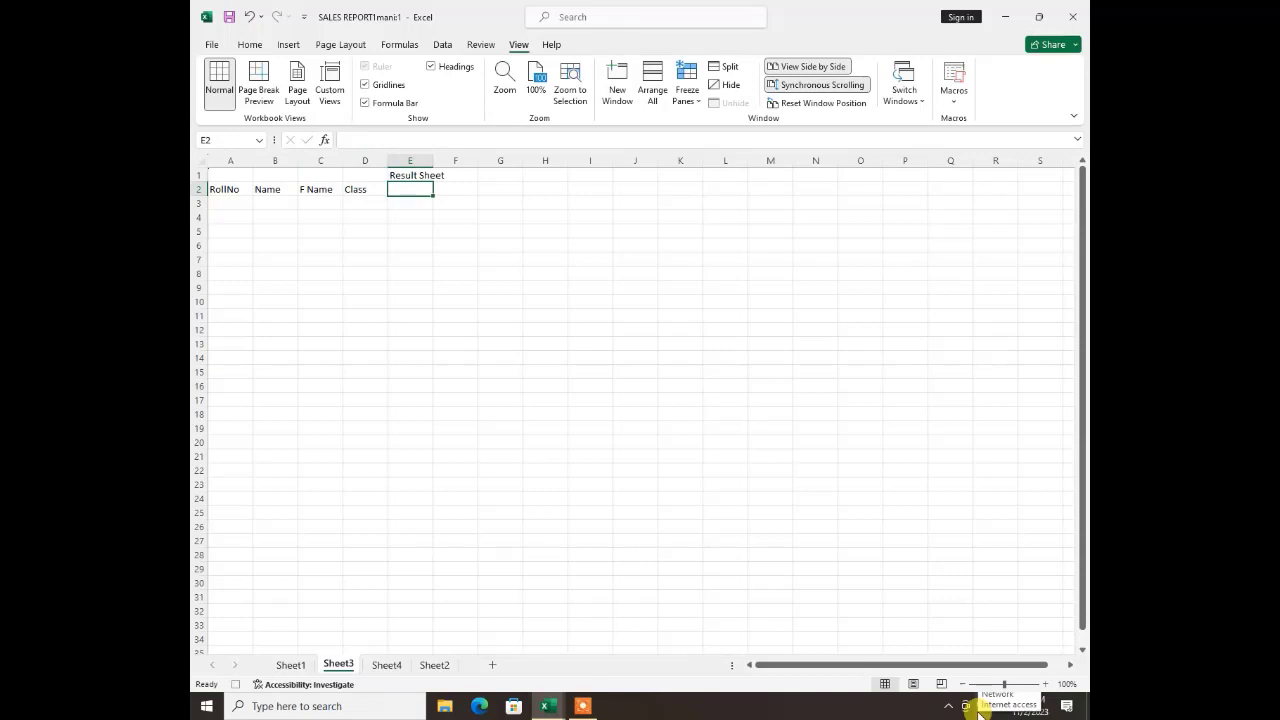
Enter the subject column headings Eng, maths, Phy and Bio in cells E2 to H2
{"action": "type", "text": "Eng"}
{"action": "key", "text": "Tab"}
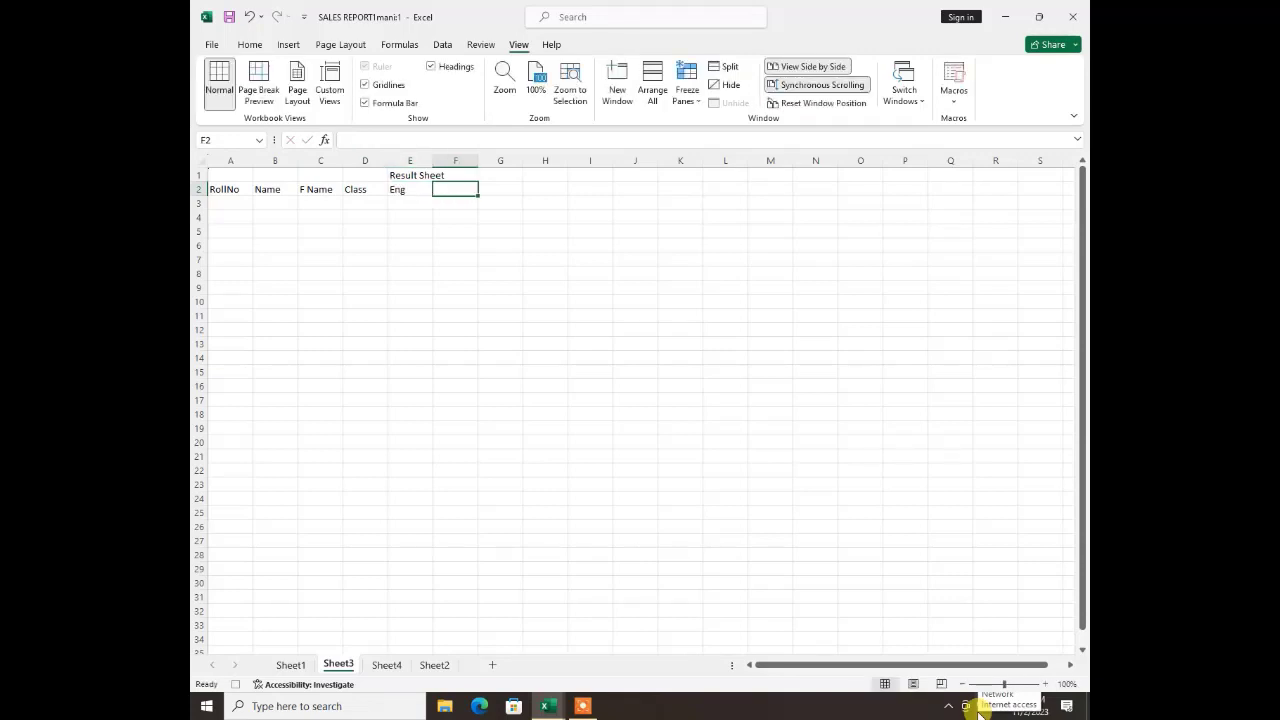
{"action": "type", "text": "maths"}
{"action": "key", "text": "Tab"}
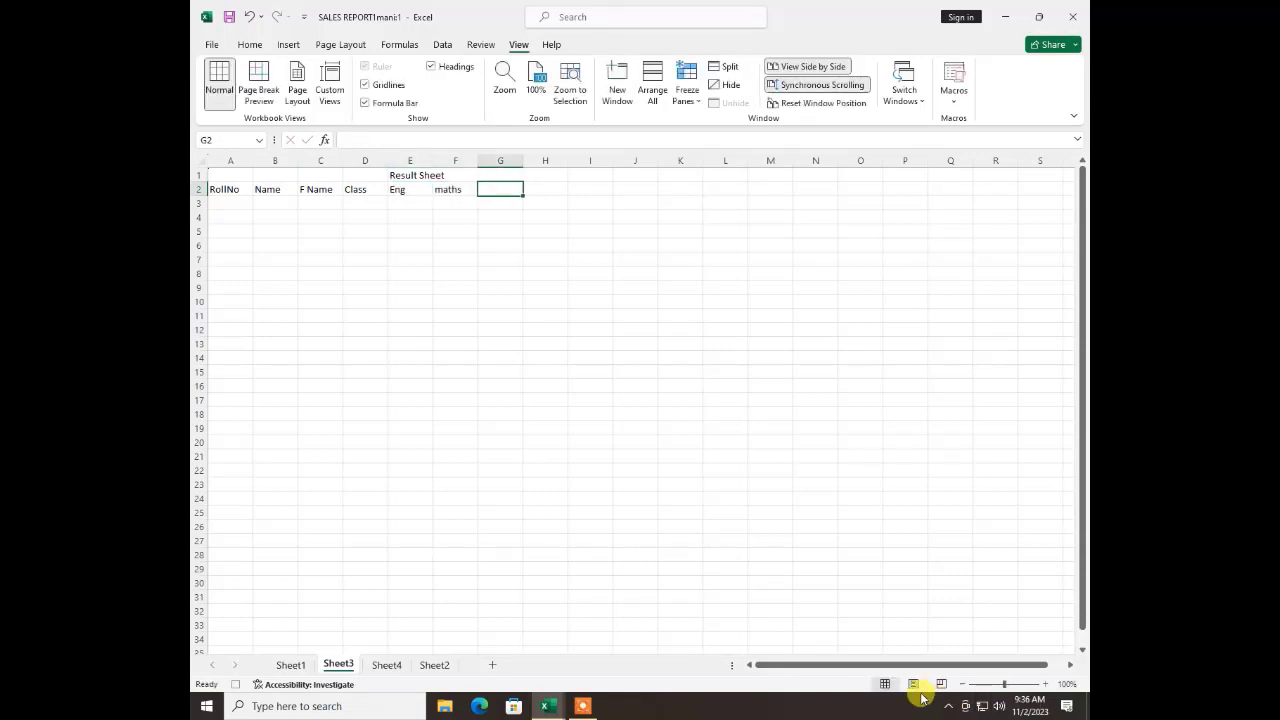
{"action": "type", "text": "Phy"}
{"action": "key", "text": "Tab"}
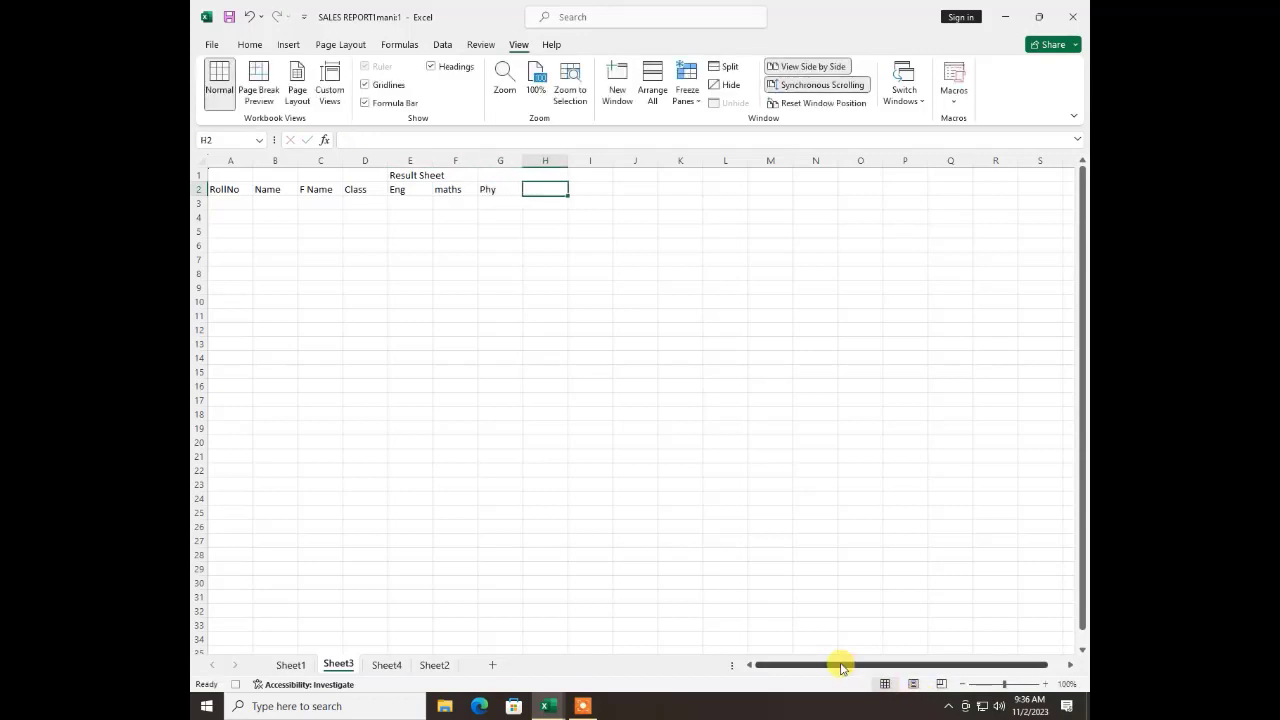
{"action": "type", "text": "Bio"}
{"action": "key", "text": "Tab"}
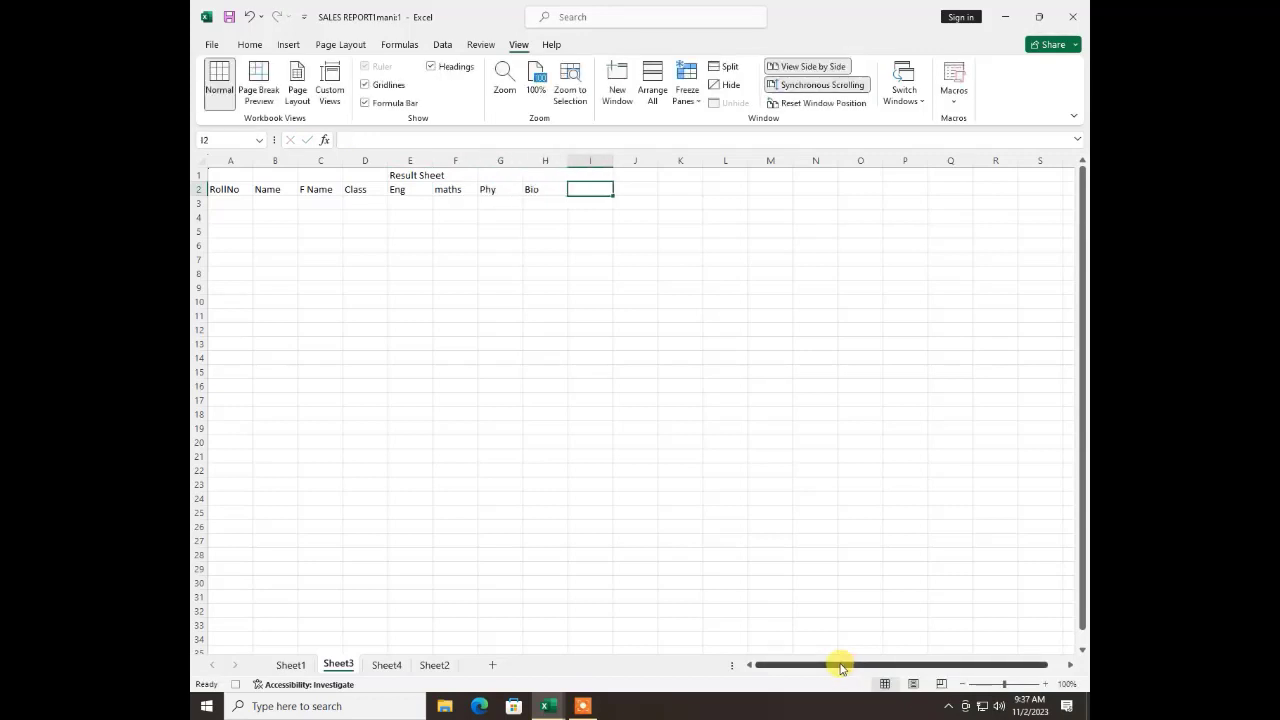
Enter the subject column headings Chem, Urdu, Isl and SS in cells I2 to L2
{"action": "type", "text": "Chem"}
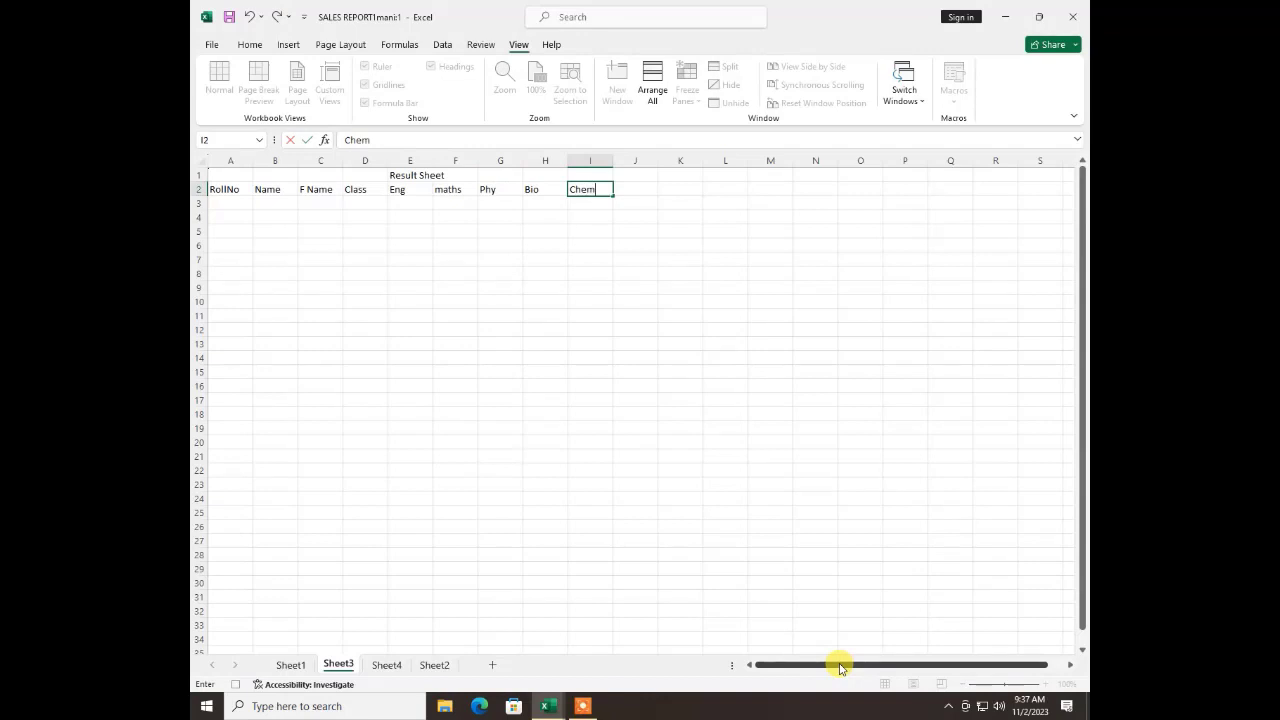
{"action": "key", "text": "Tab"}
{"action": "type", "text": "U"}
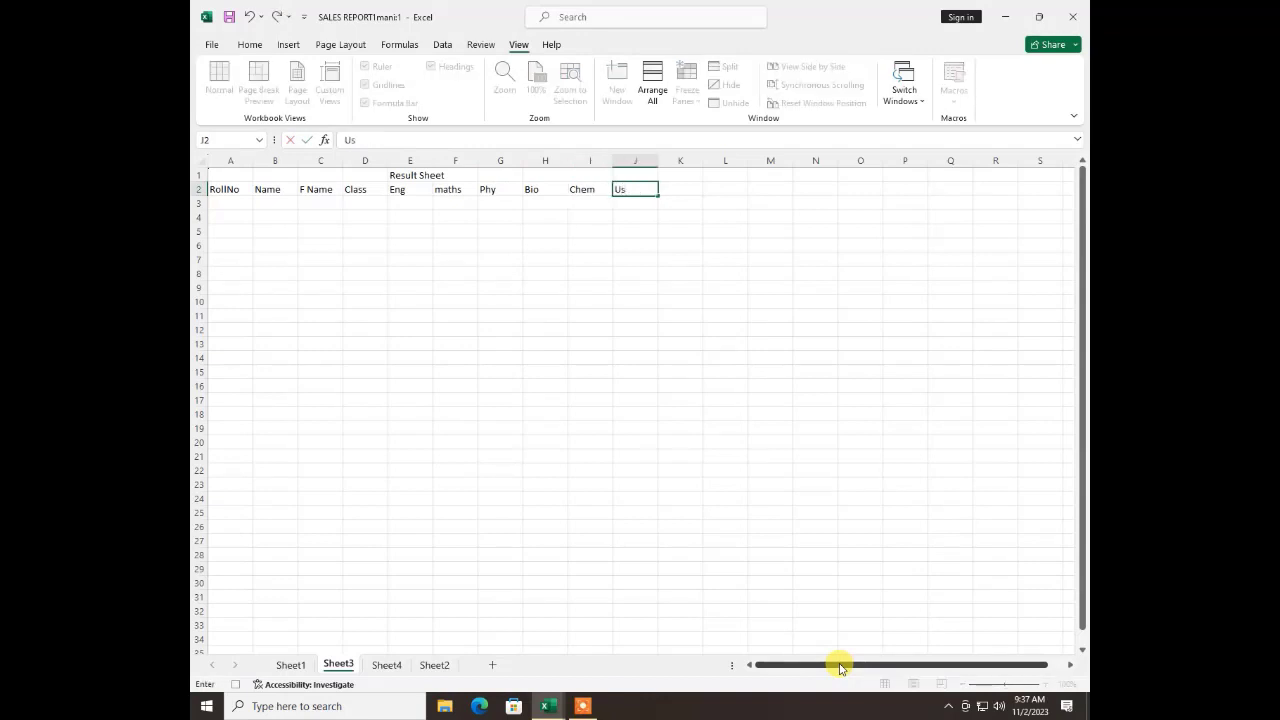
{"action": "type", "text": "rdu"}
{"action": "key", "text": "Tab"}
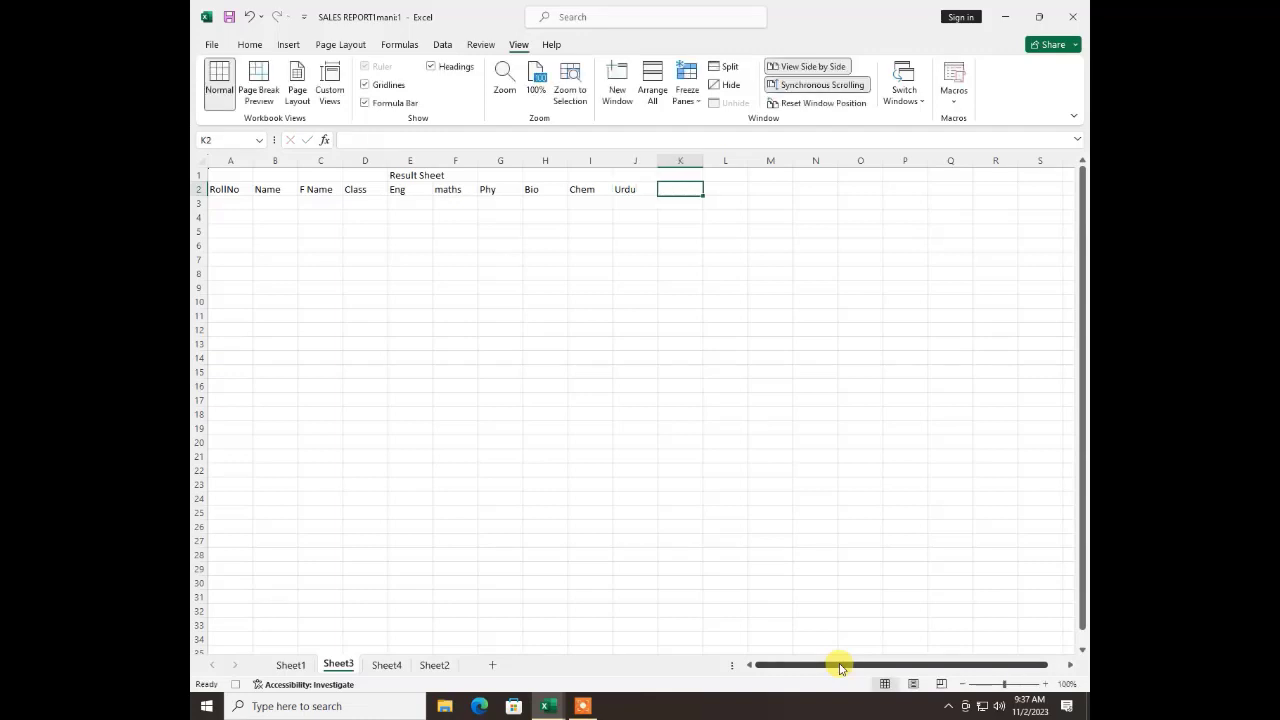
{"action": "type", "text": "Isl"}
{"action": "key", "text": "Tab"}
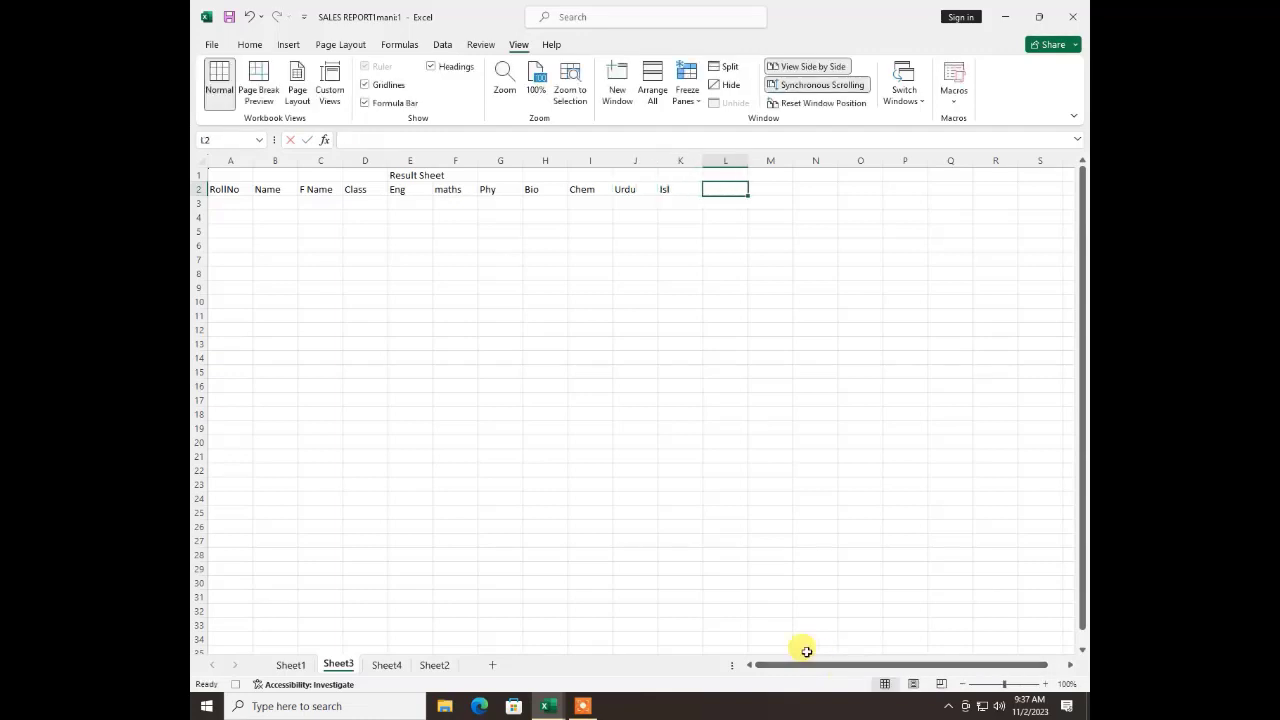
{"action": "type", "text": "SS"}
{"action": "key", "text": "Tab"}
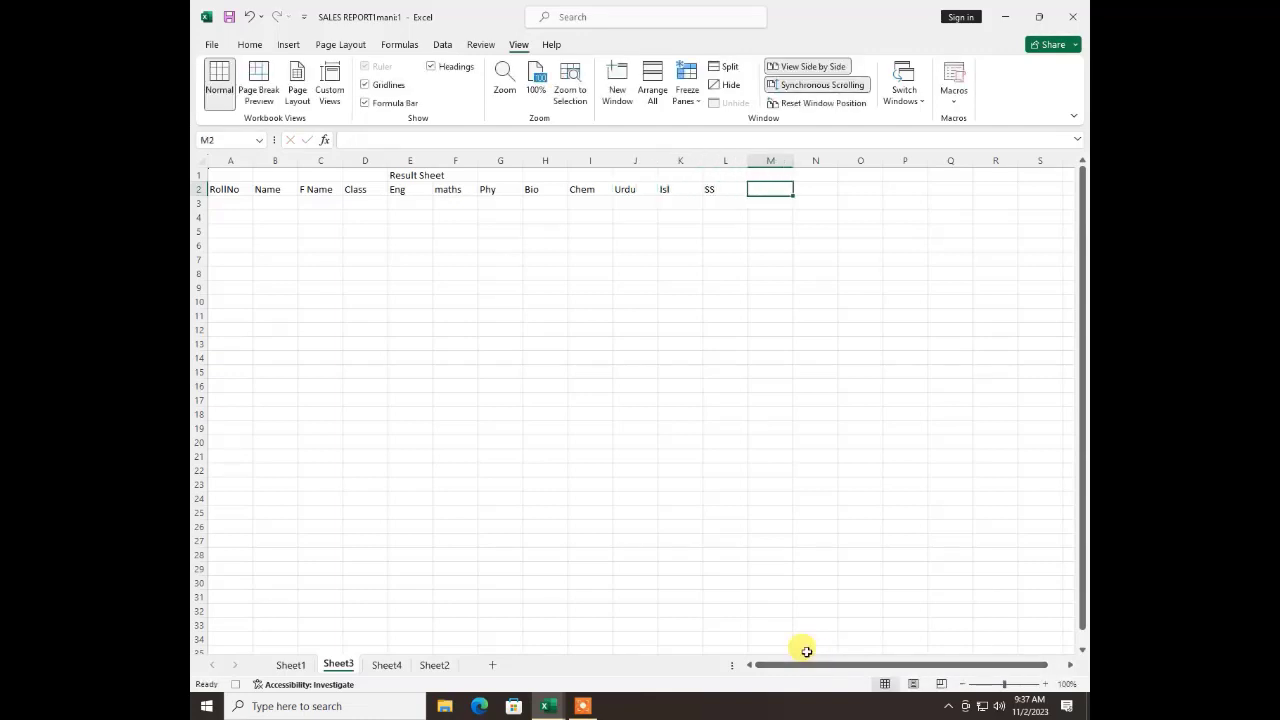
Enter the summary column headings Total, Obtained, Per and Grade in cells M2 to P2
{"action": "type", "text": "Tota"}
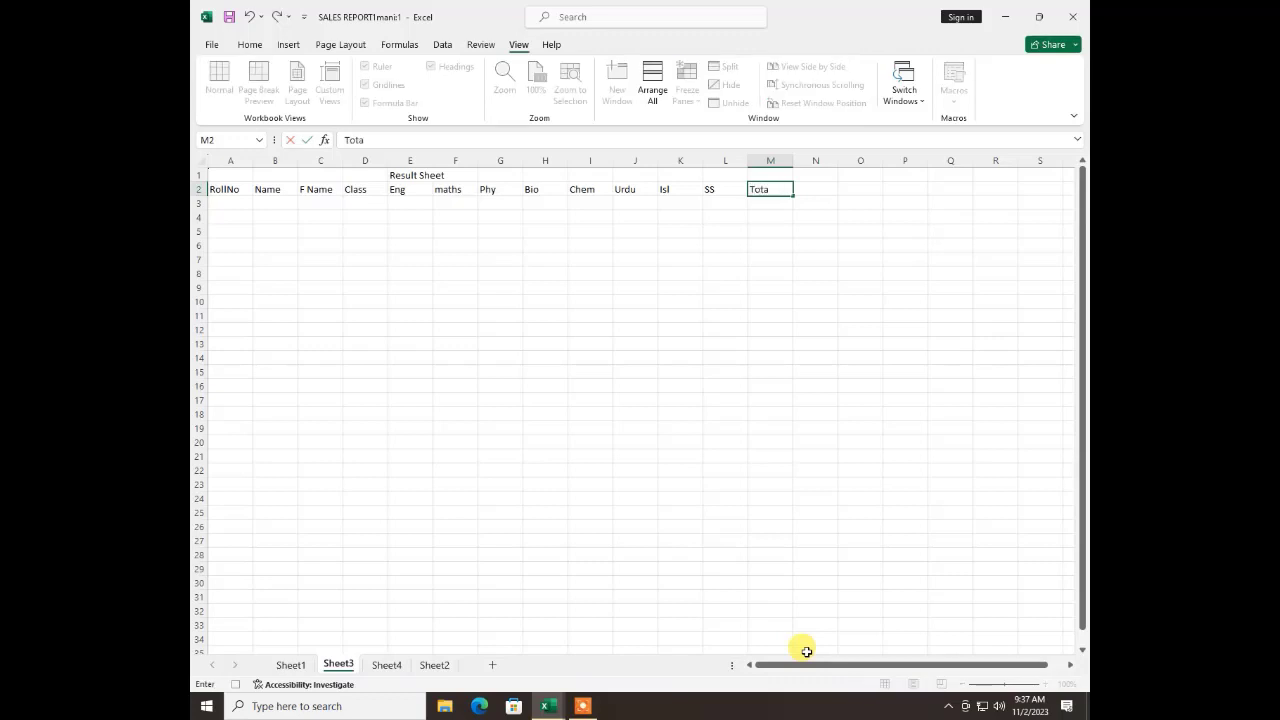
{"action": "type", "text": "l"}
{"action": "key", "text": "Tab"}
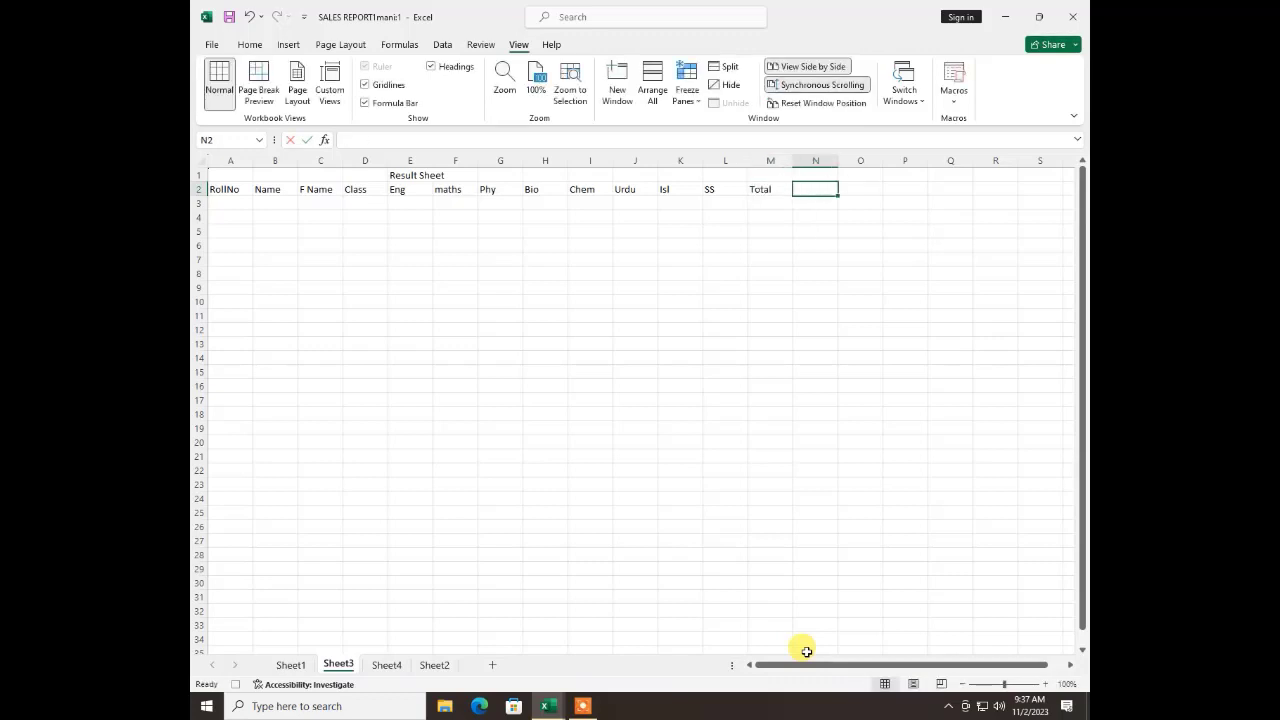
{"action": "type", "text": "Obtained"}
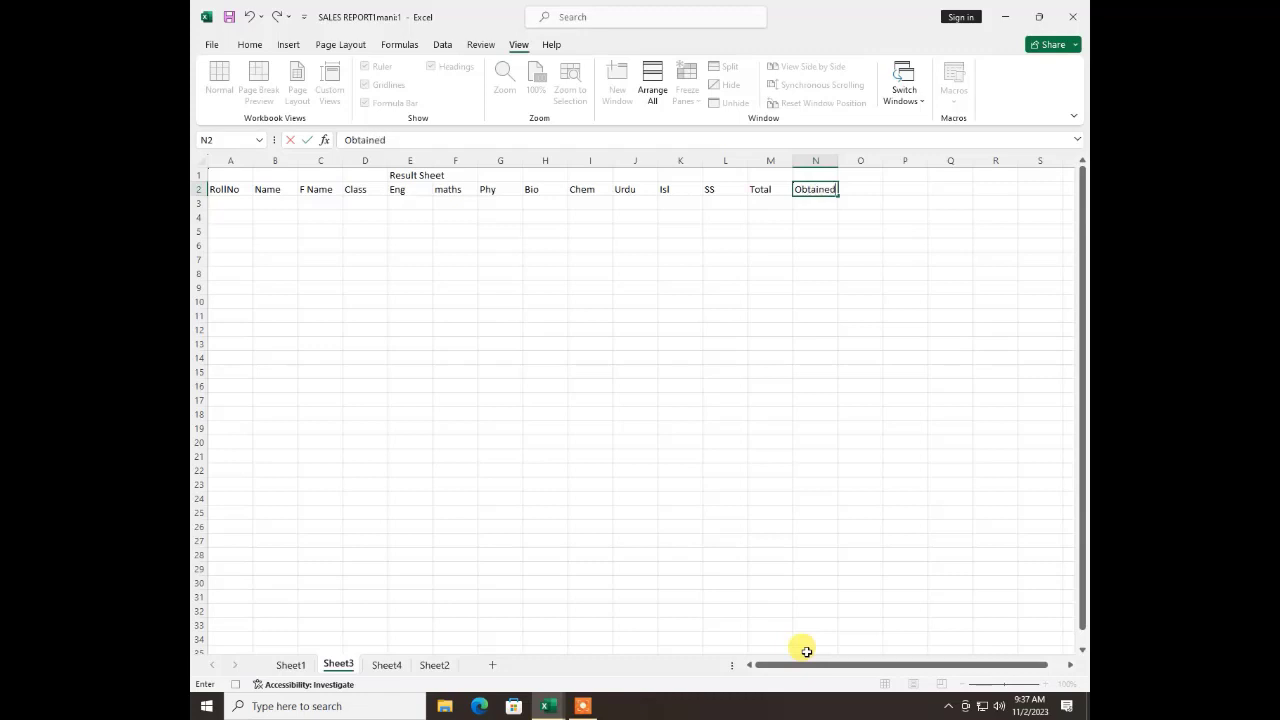
{"action": "key", "text": "Tab"}
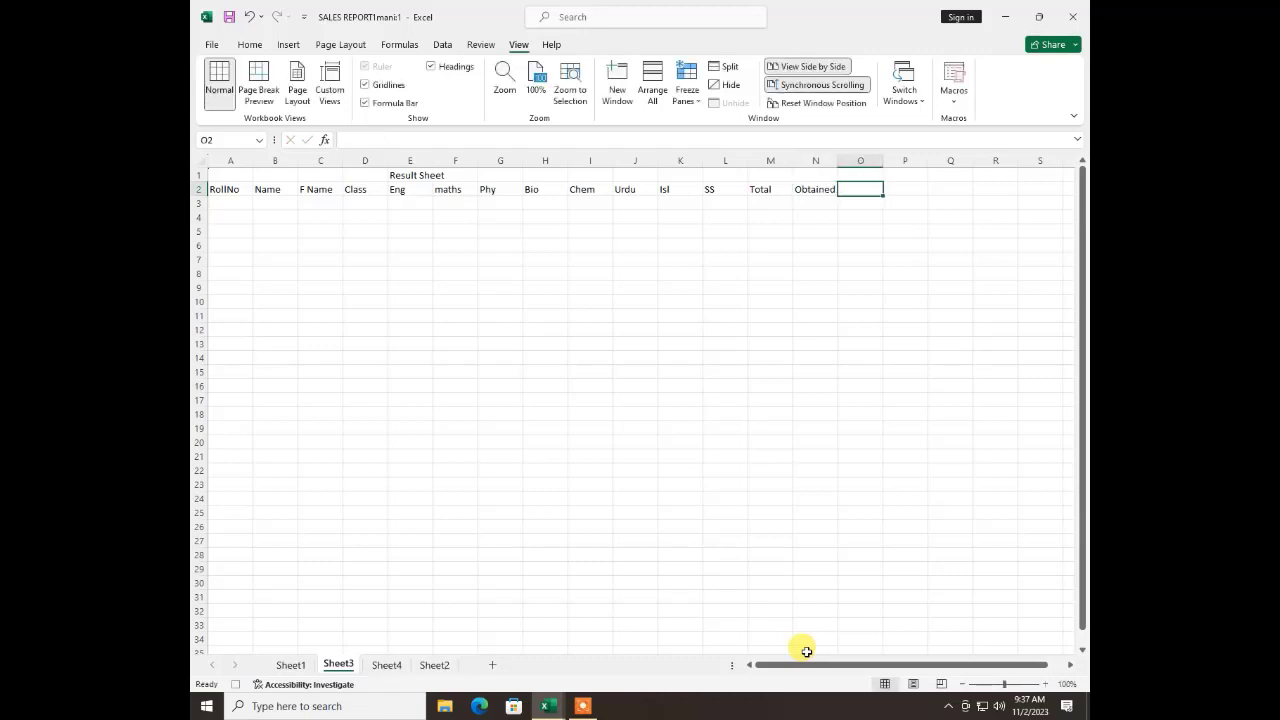
{"action": "type", "text": "Per"}
{"action": "key", "text": "Tab"}
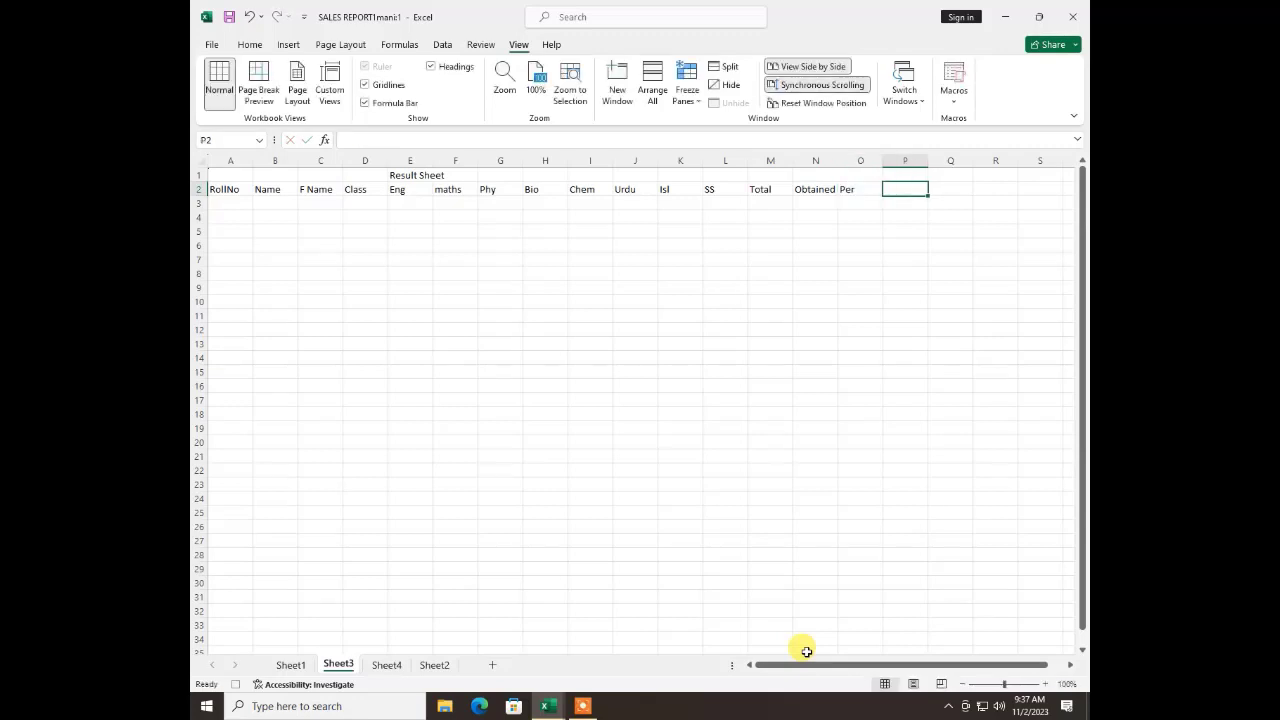
{"action": "type", "text": "Grade"}
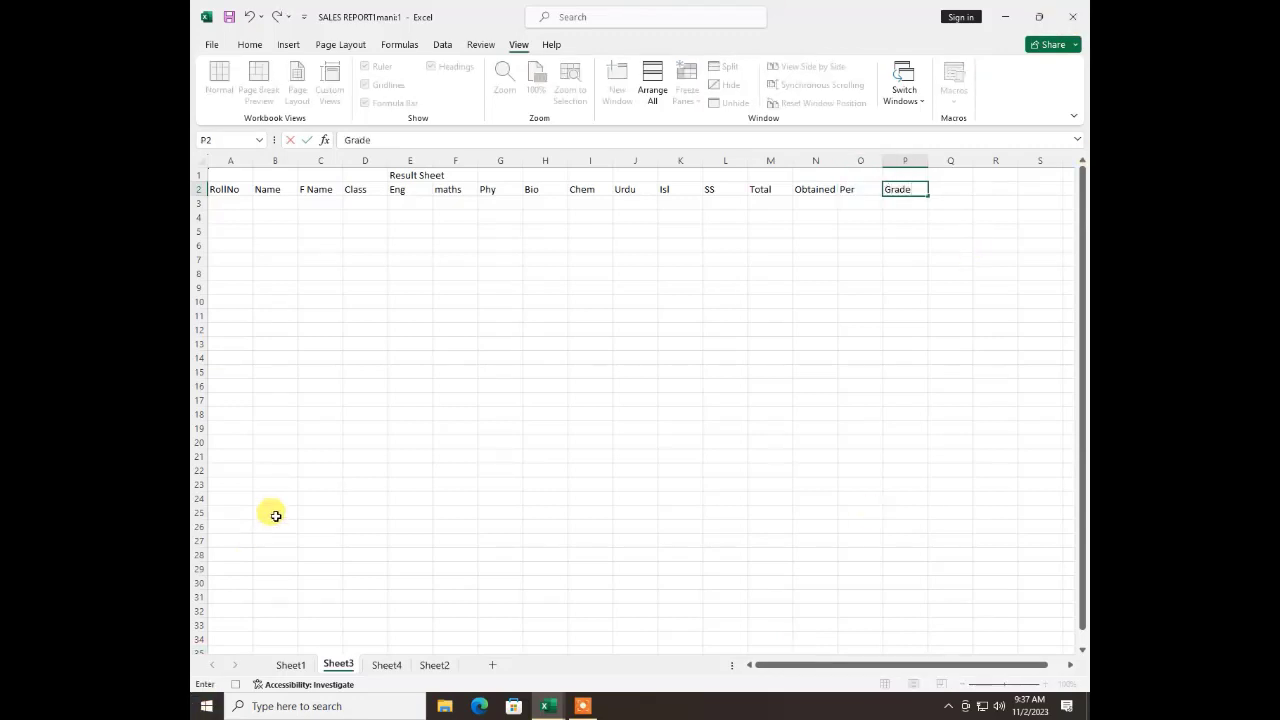
{"action": "left_click", "coordinate": [347, 403]}
Merge and center the "Result Sheet" title across cells A1 to P1
{"action": "left_click_drag", "start_coordinate": [895, 175], "coordinate": [216, 160]}
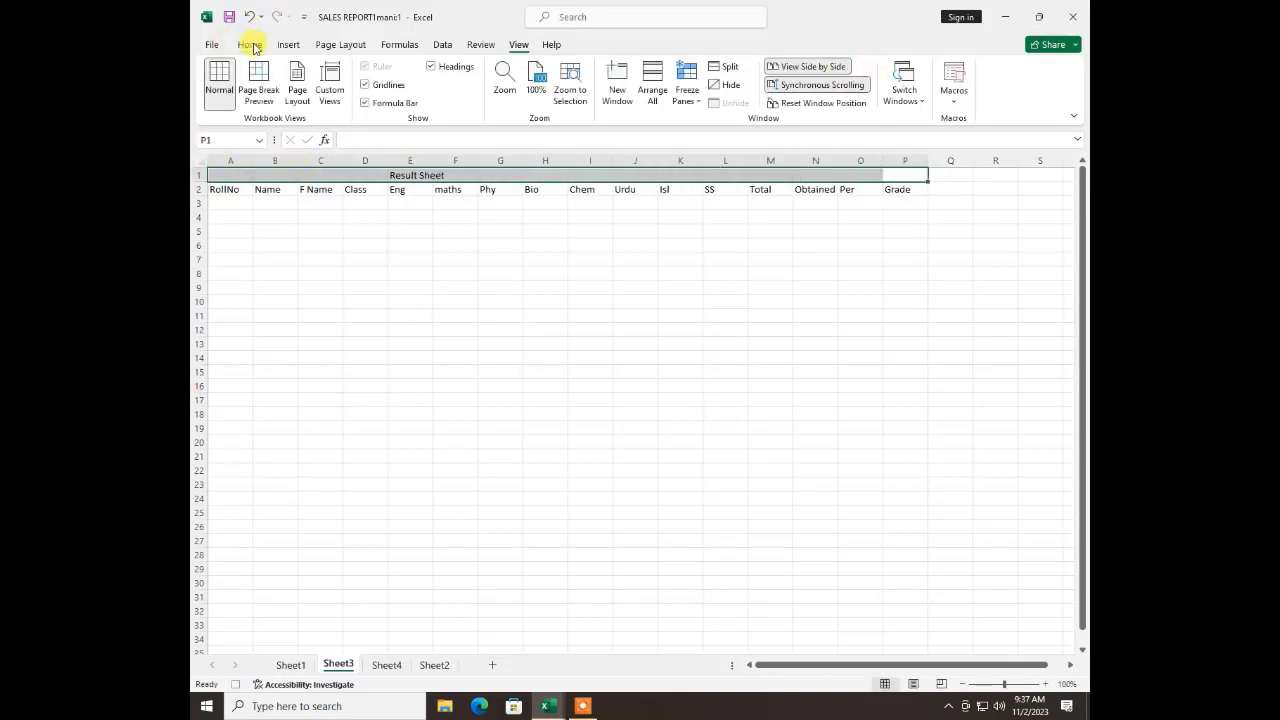
{"action": "left_click", "coordinate": [250, 44]}
{"action": "left_click", "coordinate": [547, 93]}
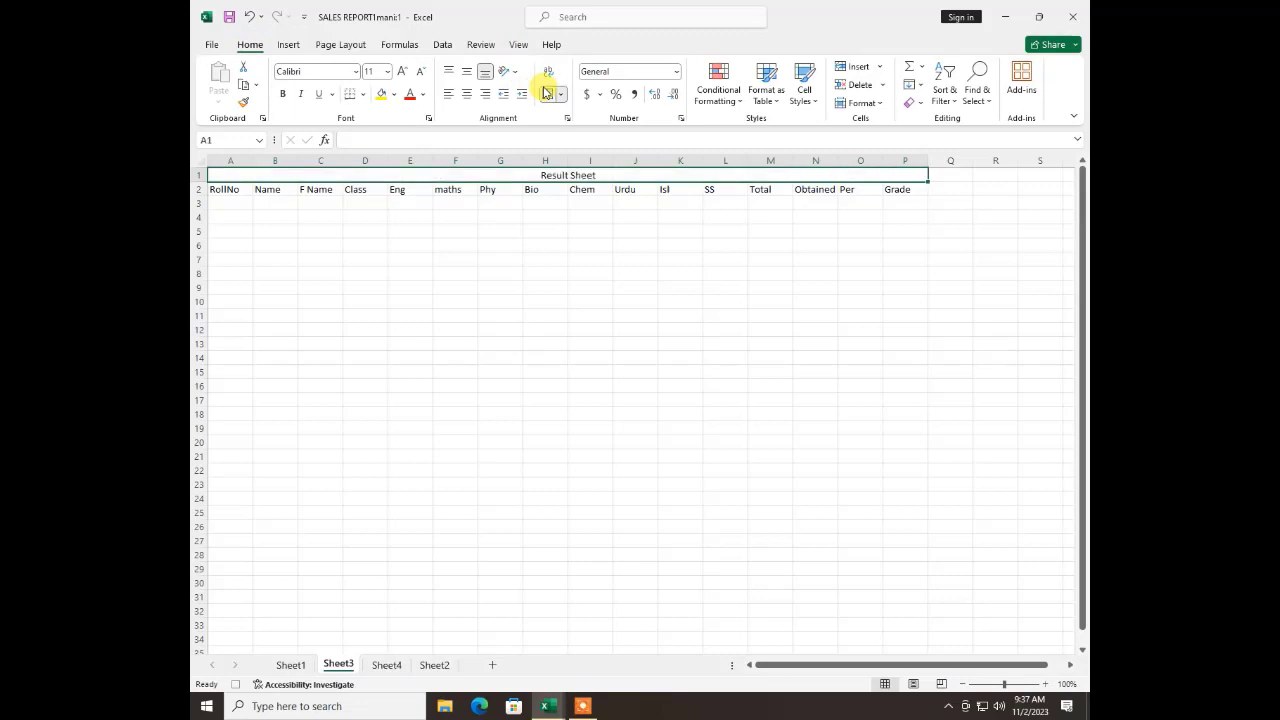
Enlarge the merged "Result Sheet" title to font size 72
{"action": "left_click", "coordinate": [400, 72]}
{"action": "left_click", "coordinate": [400, 72]}
{"action": "left_click", "coordinate": [400, 72]}
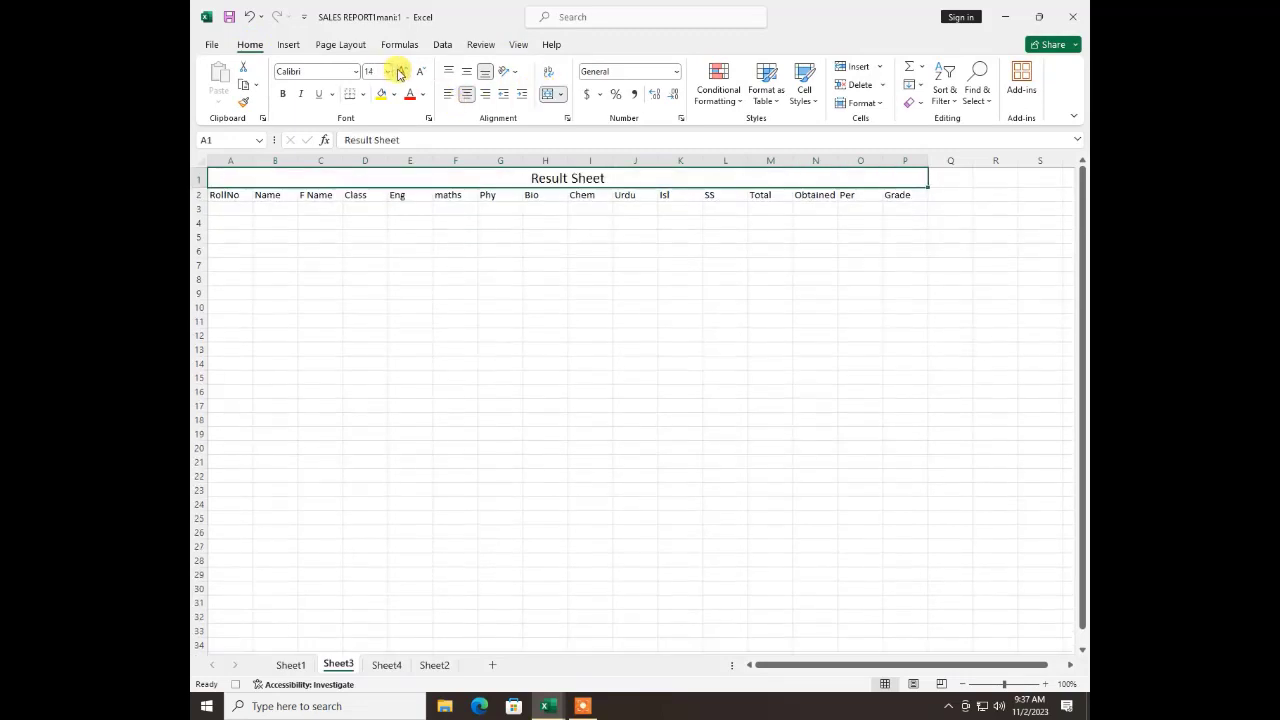
{"action": "left_click", "coordinate": [400, 72]}
{"action": "left_click", "coordinate": [400, 72]}
{"action": "left_click", "coordinate": [400, 72]}
{"action": "left_click", "coordinate": [400, 72]}
{"action": "left_click", "coordinate": [400, 72]}
{"action": "left_click", "coordinate": [400, 72]}
{"action": "left_click", "coordinate": [400, 72]}
{"action": "left_click", "coordinate": [400, 72]}
{"action": "left_click", "coordinate": [400, 72]}
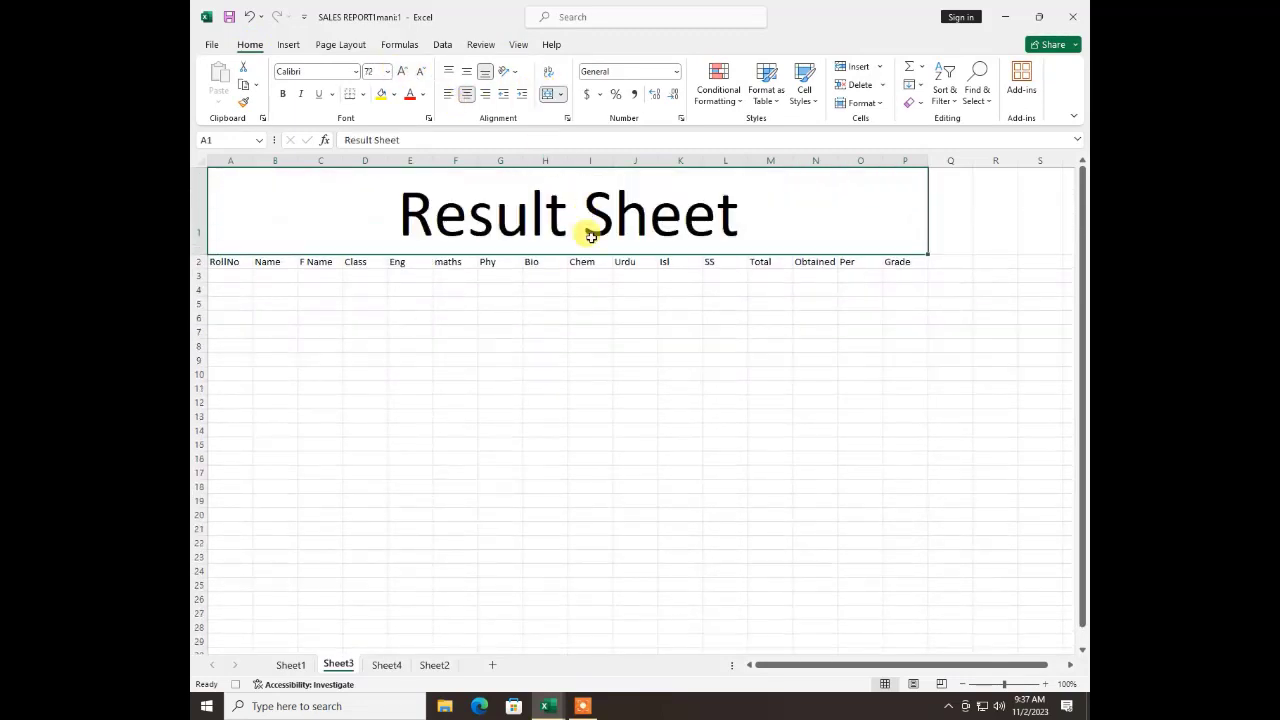
Make the column headings in A2 to P2 bold and give them a black fill
{"action": "left_click_drag", "start_coordinate": [894, 262], "coordinate": [233, 270]}
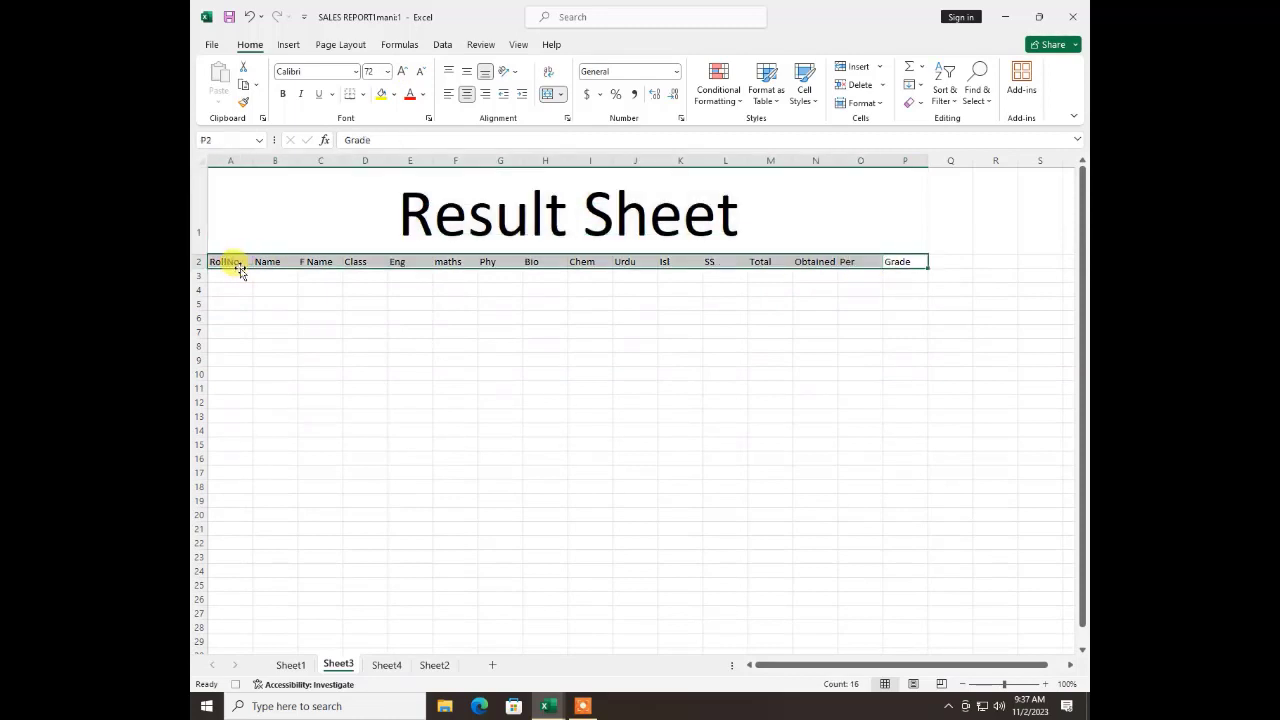
{"action": "left_click", "coordinate": [285, 96]}
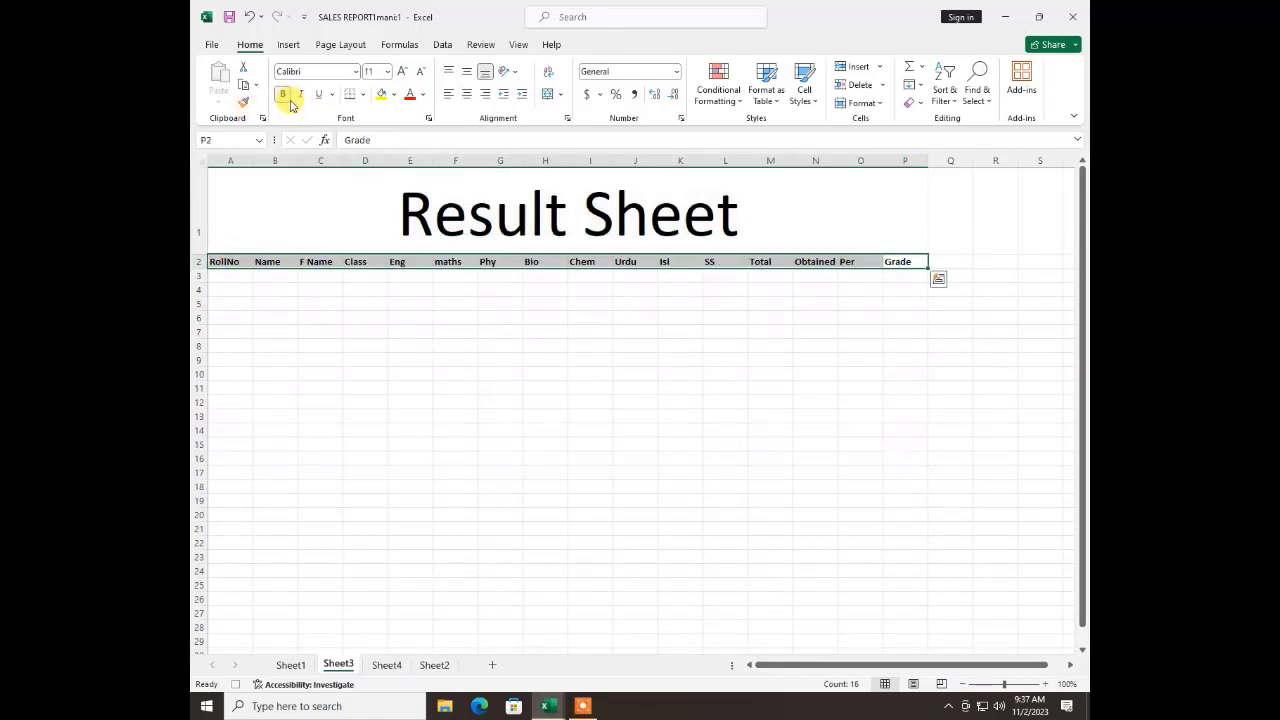
{"action": "left_click", "coordinate": [394, 94]}
{"action": "left_click", "coordinate": [391, 129]}
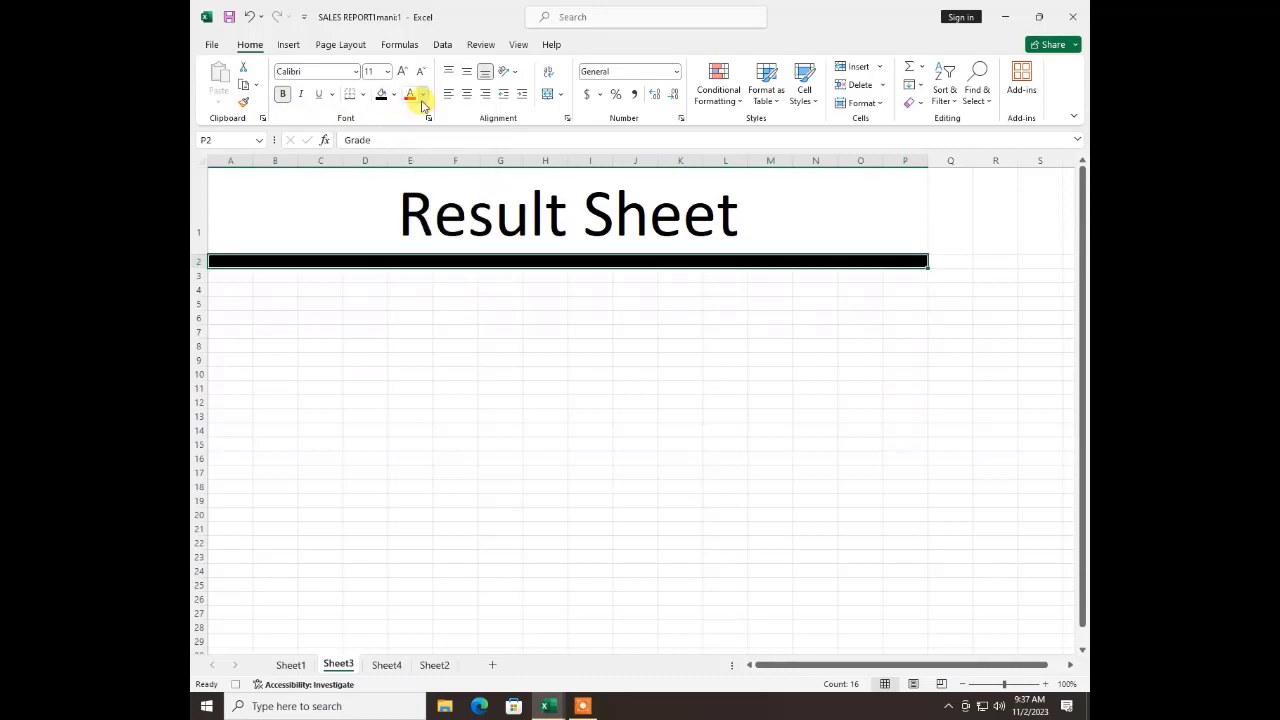
Set the font color of the column headings in A2 to P2 to white
{"action": "left_click", "coordinate": [423, 95]}
{"action": "left_click", "coordinate": [420, 152]}
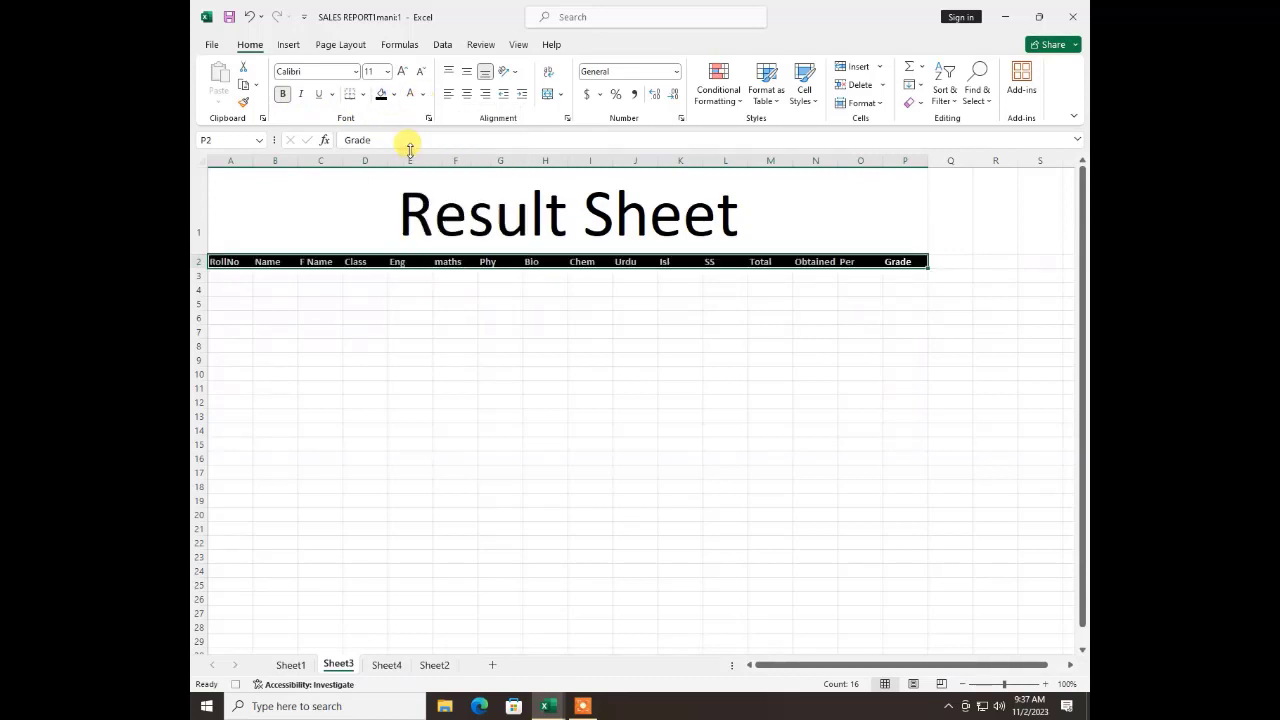
{"action": "left_click", "coordinate": [409, 328]}
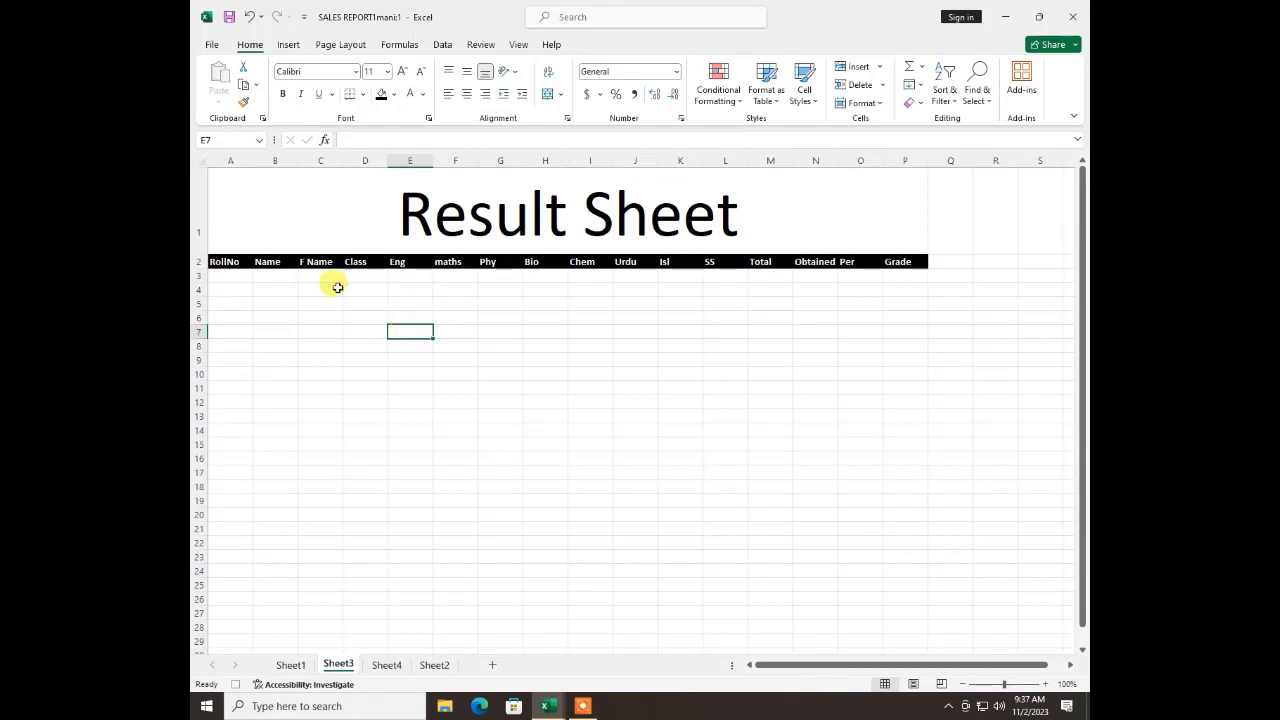
Check Sheet4, return to Sheet3 and stop recording the macro
{"action": "left_click", "coordinate": [388, 665]}
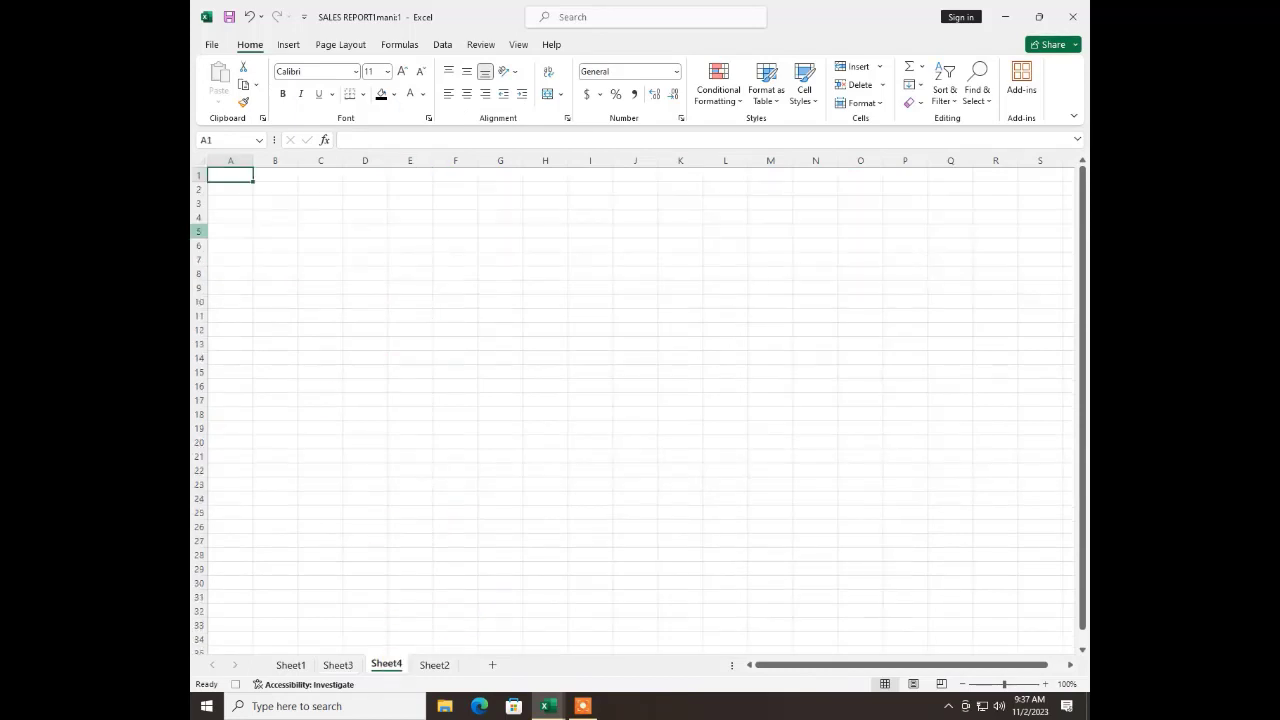
{"action": "left_click", "coordinate": [336, 668]}
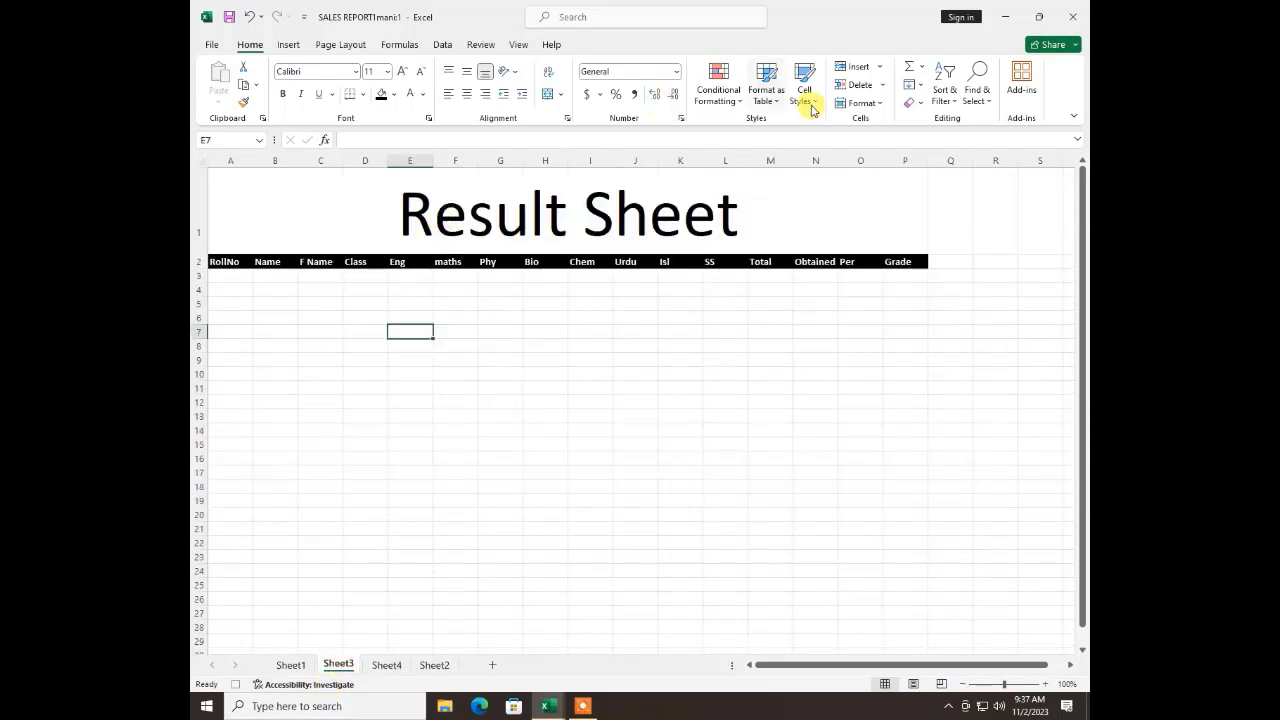
{"action": "left_click", "coordinate": [519, 42]}
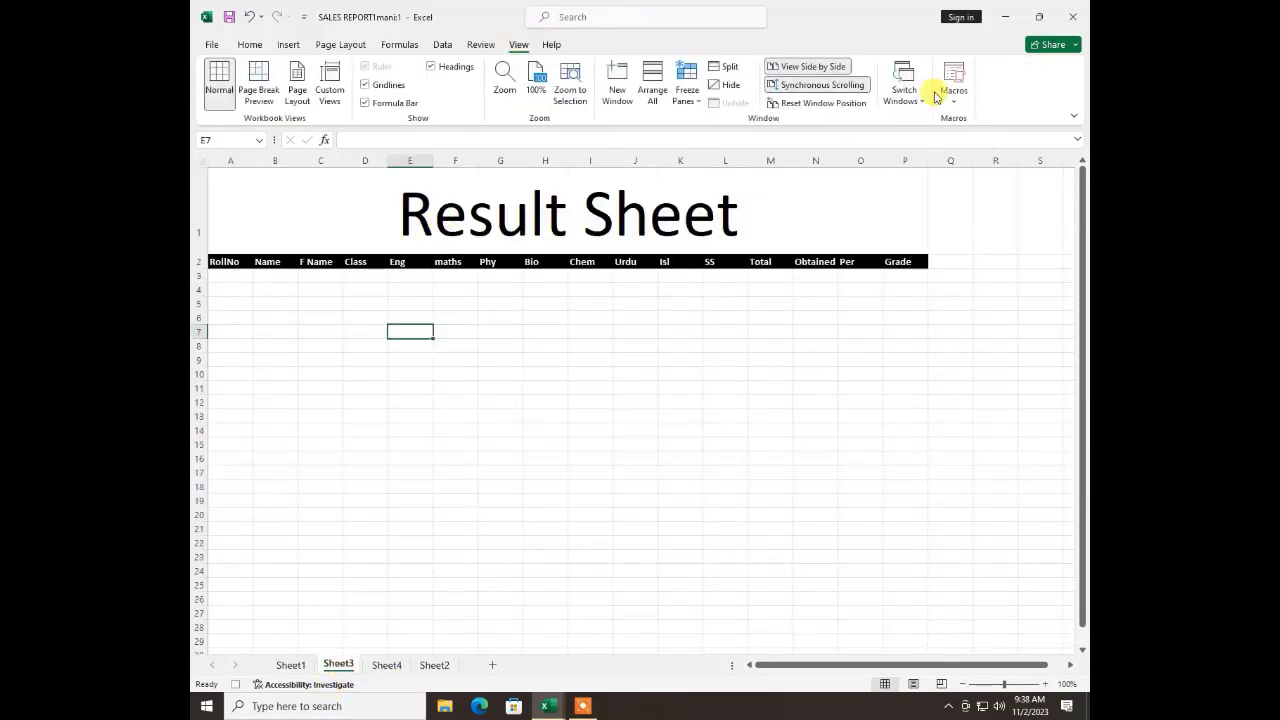
{"action": "left_click", "coordinate": [952, 95]}
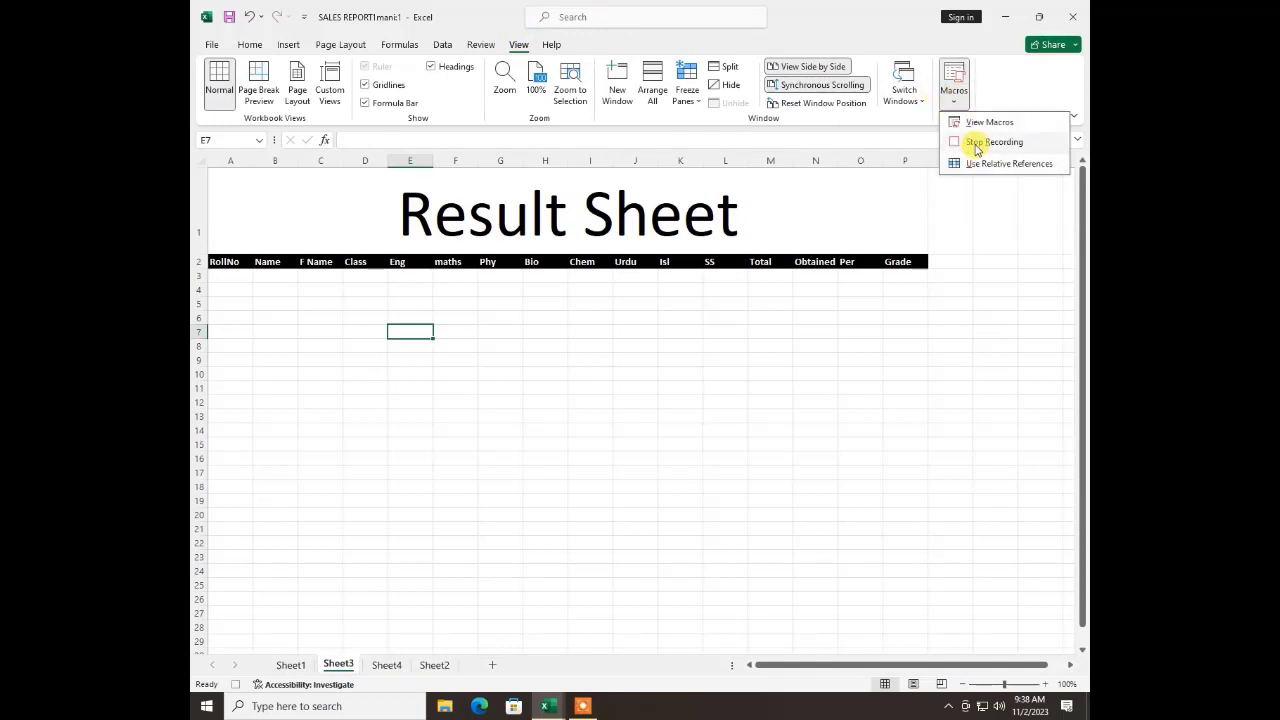
{"action": "left_click", "coordinate": [975, 139]}
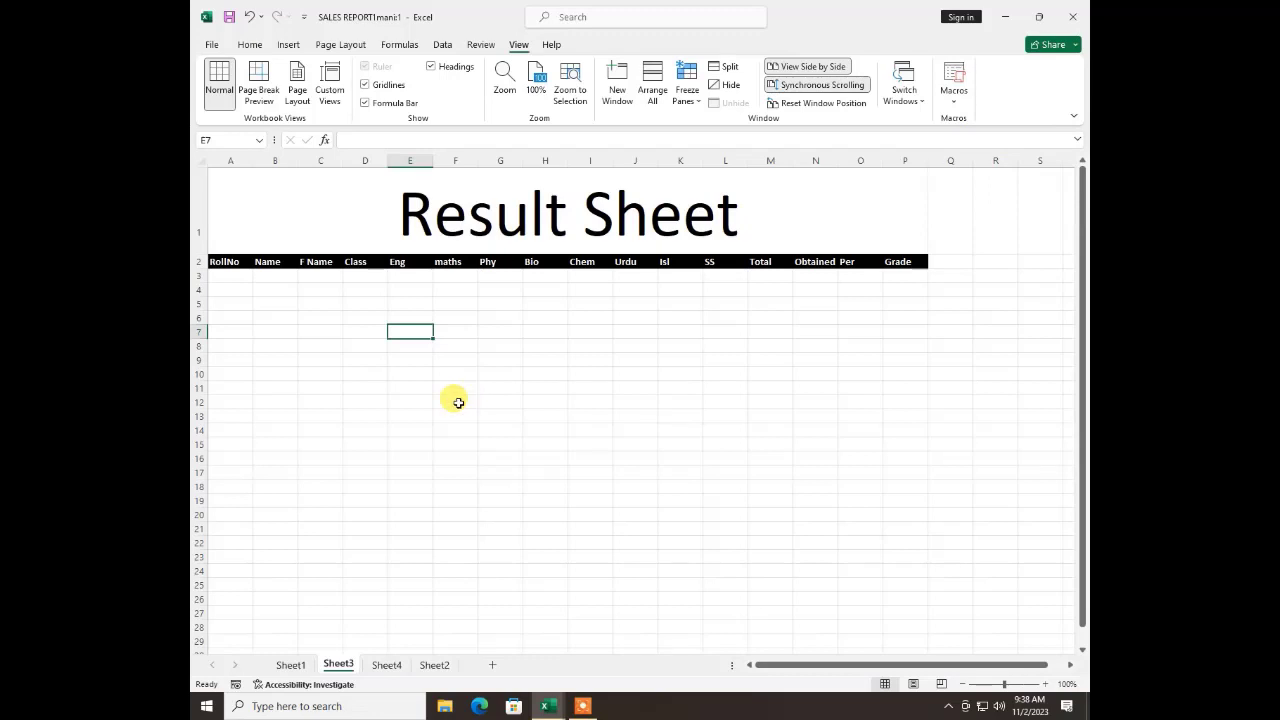
Run the recorded "asd" macro starting from the empty Sheet4
{"action": "left_click", "coordinate": [388, 665]}
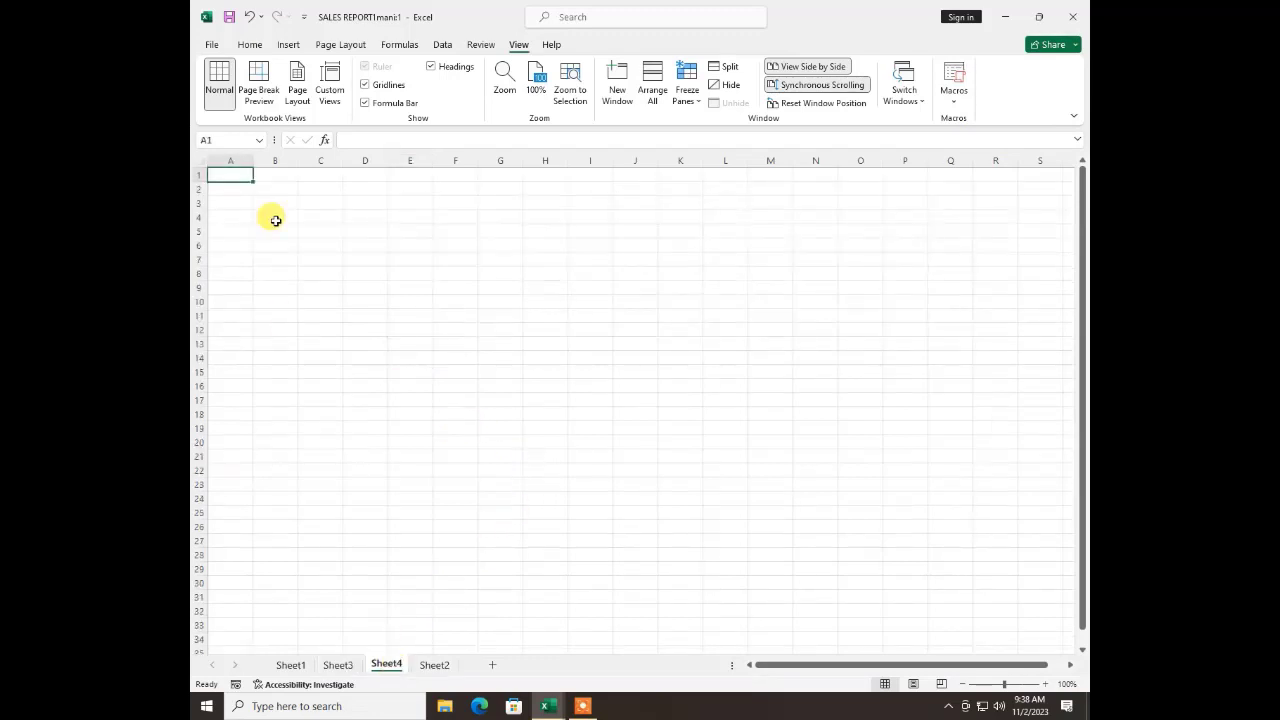
{"action": "left_click", "coordinate": [962, 107]}
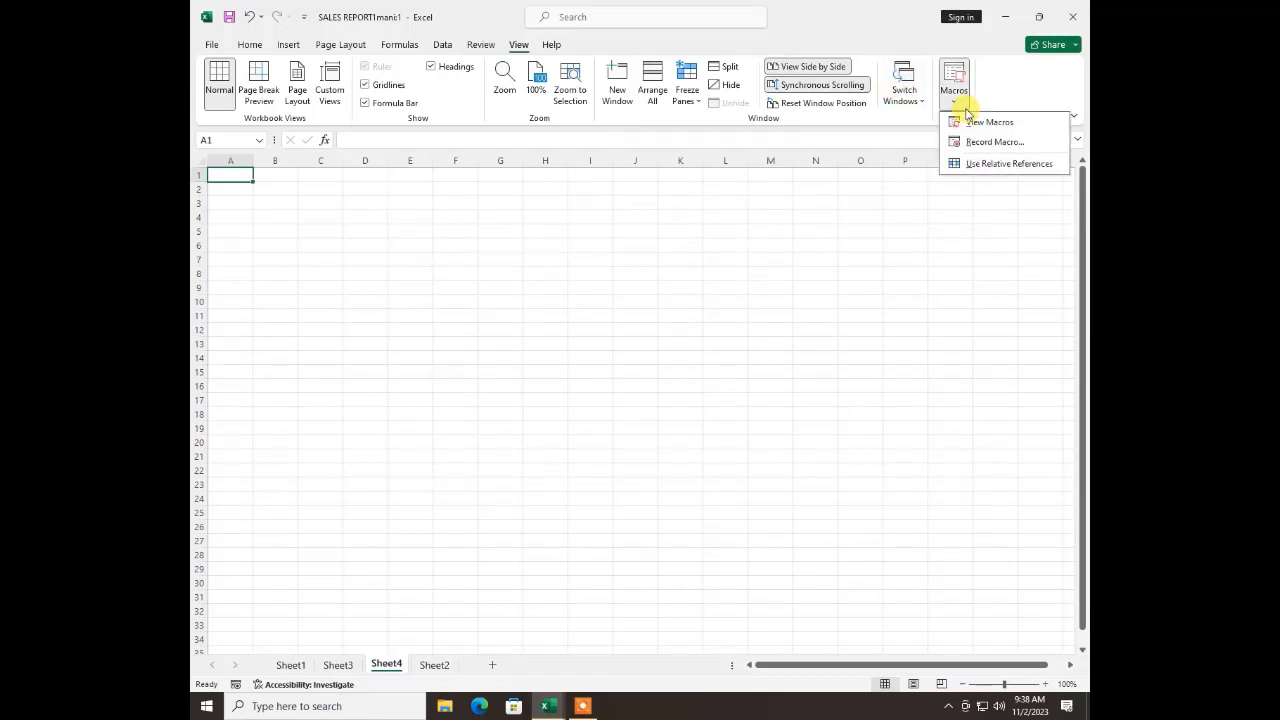
{"action": "left_click", "coordinate": [975, 123]}
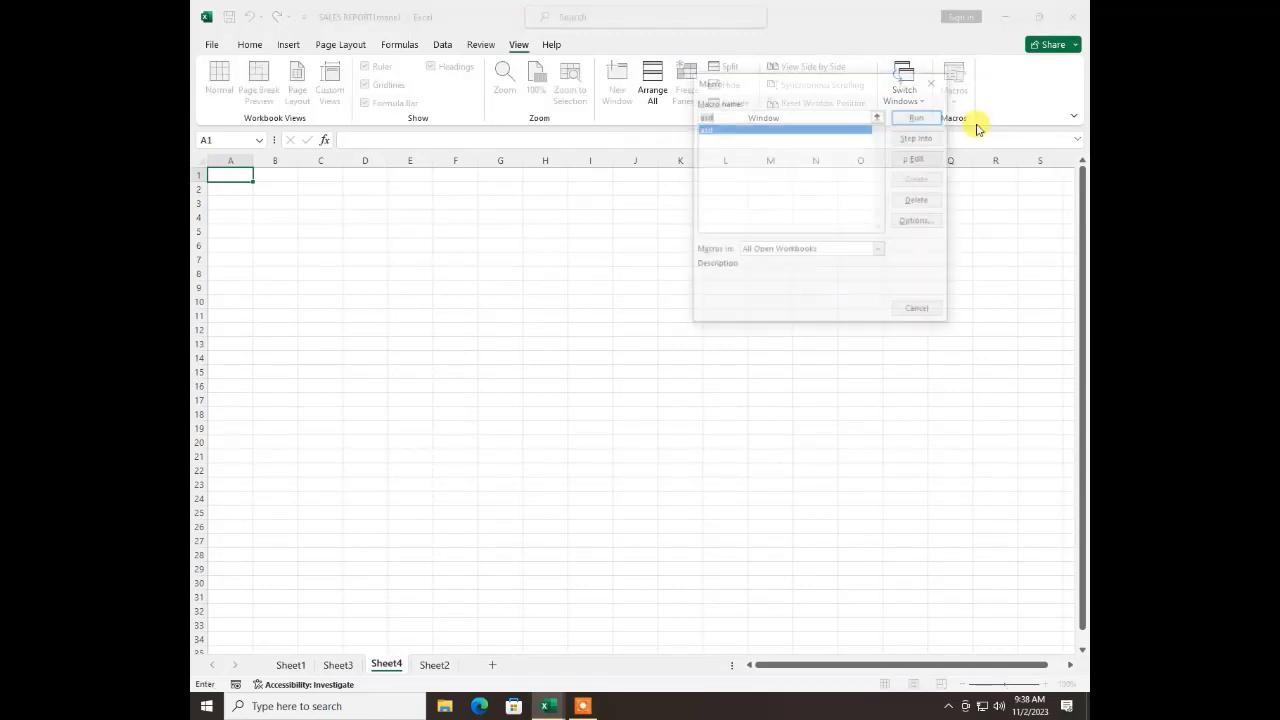
{"action": "left_click", "coordinate": [916, 117]}
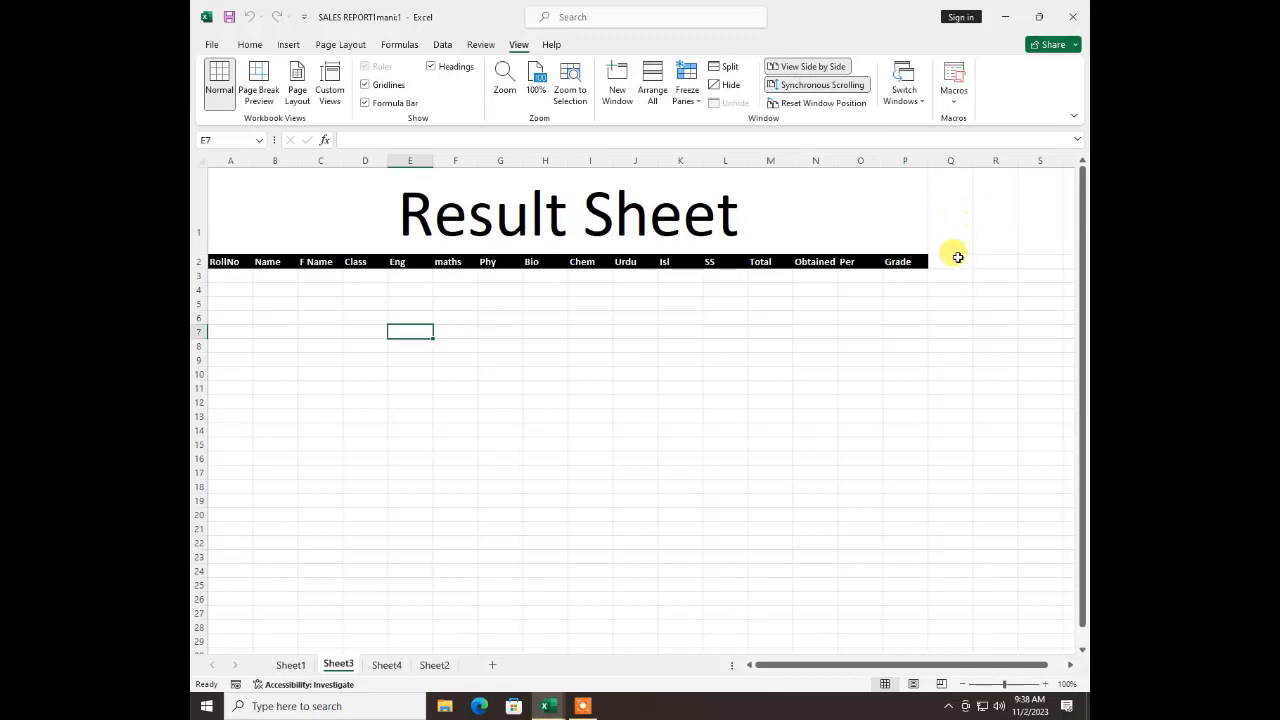
Add a new worksheet after Sheet3 and run the "asd" macro from it
{"action": "left_click", "coordinate": [490, 665]}
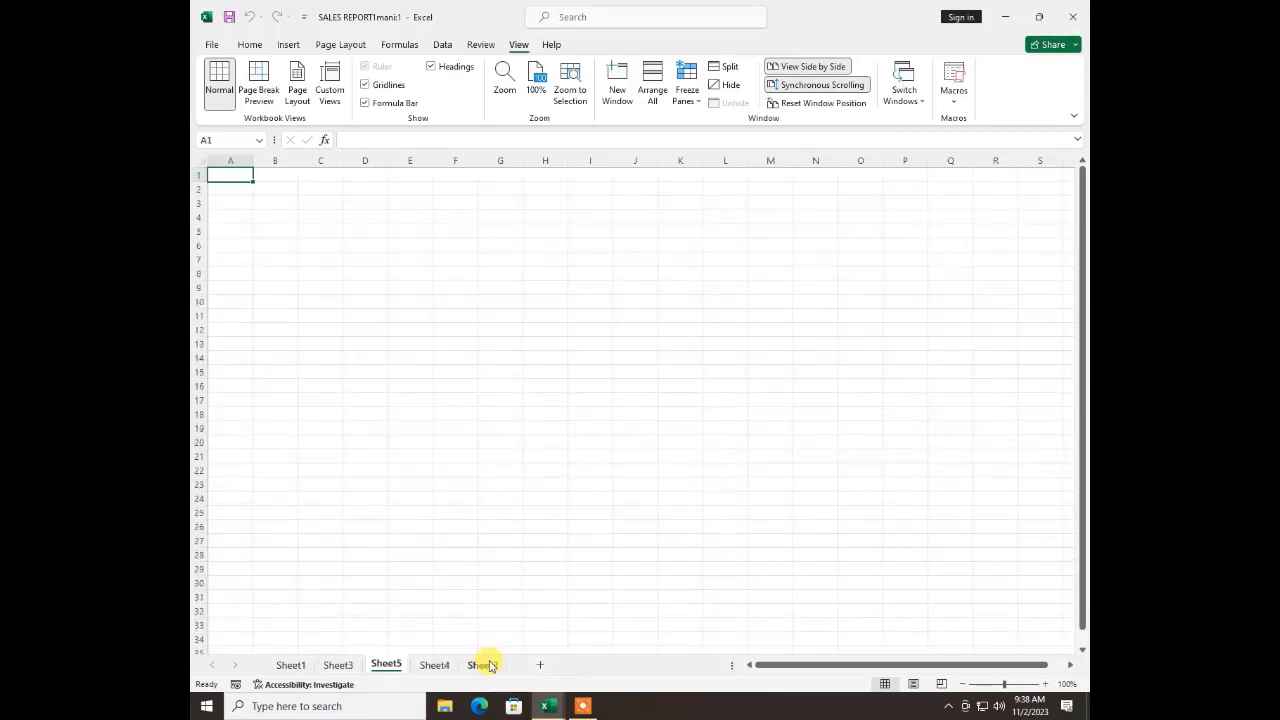
{"action": "left_click", "coordinate": [954, 98]}
{"action": "left_click", "coordinate": [961, 126]}
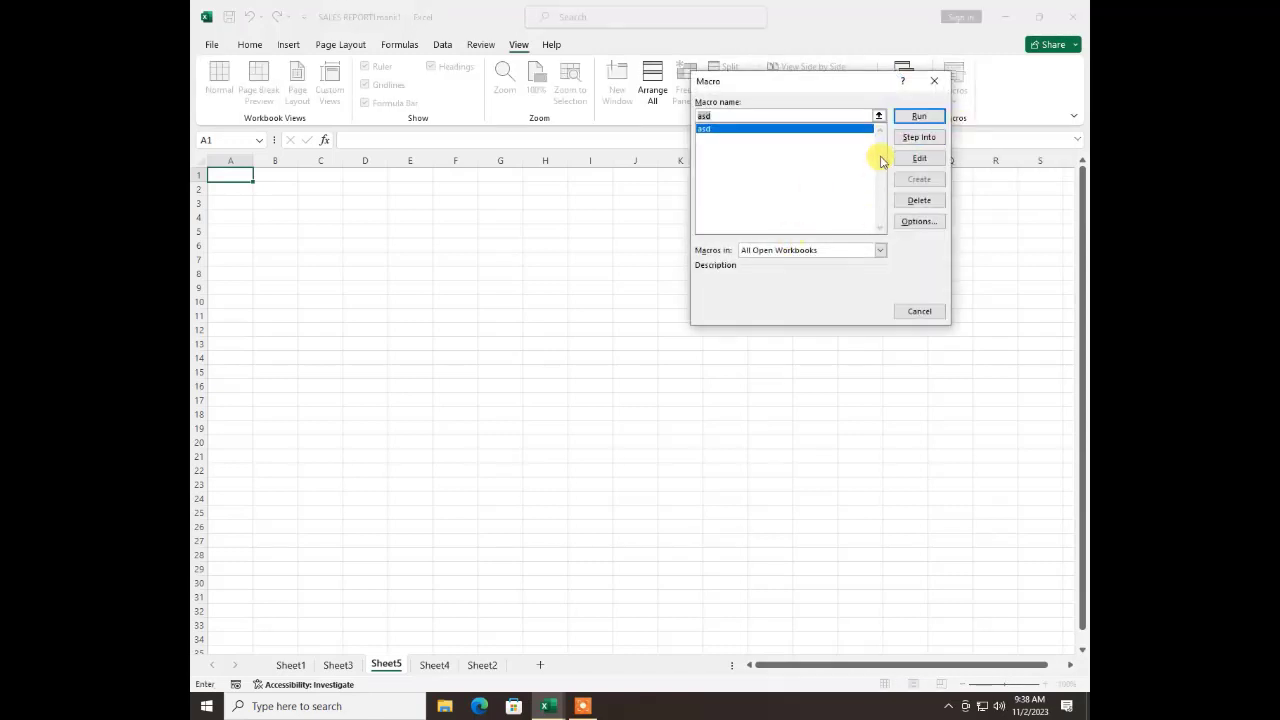
{"action": "left_click", "coordinate": [917, 117]}
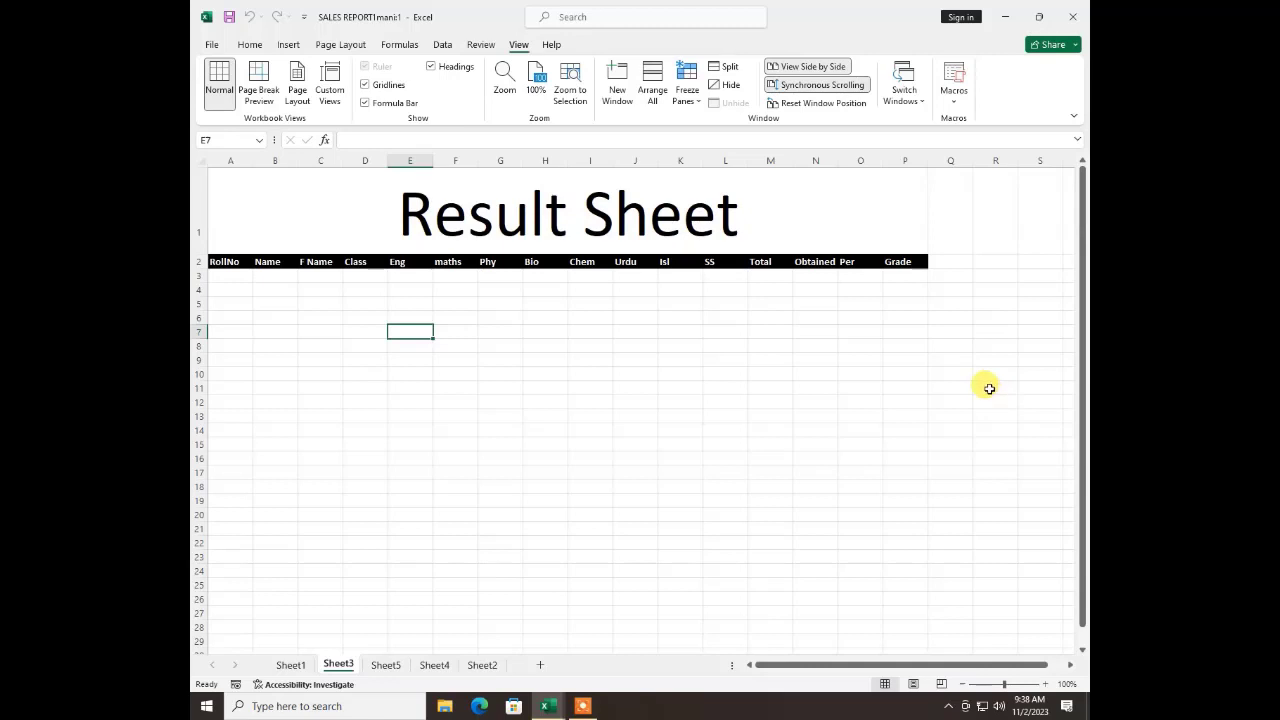
Browse the Excel video training topics and templates in Help, and close the help pane
{"action": "left_click", "coordinate": [552, 44]}
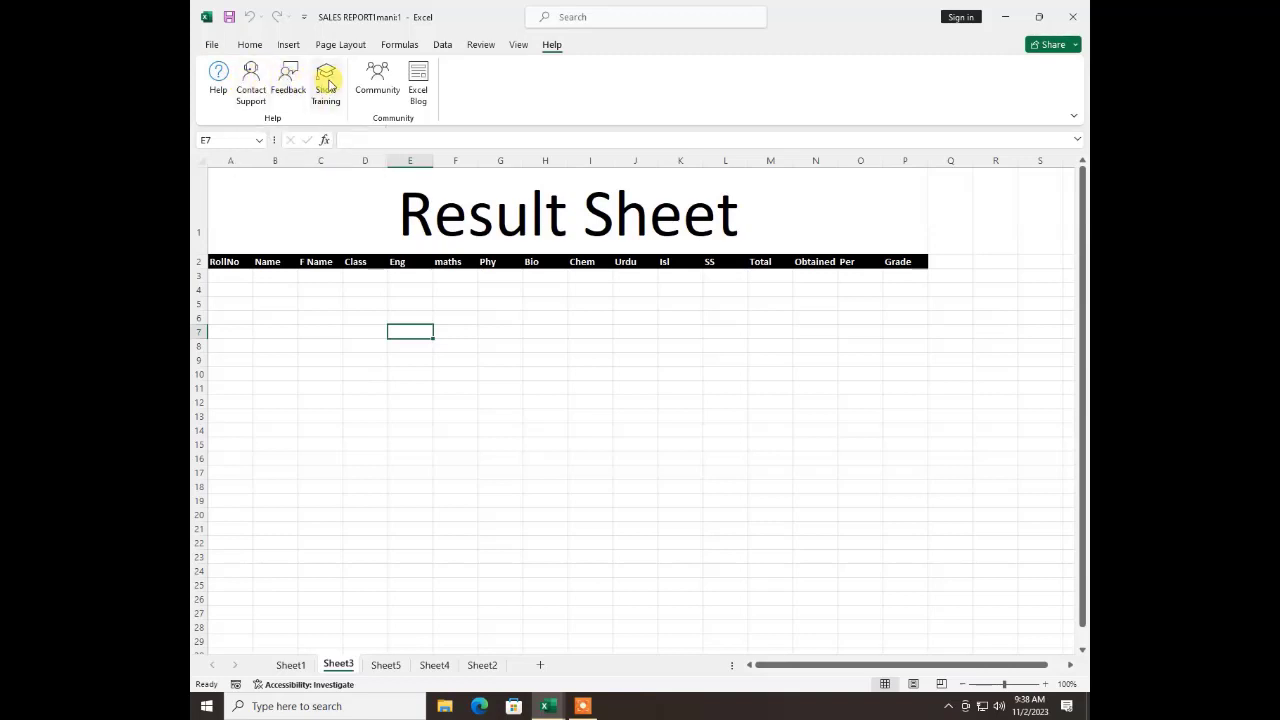
{"action": "left_click", "coordinate": [326, 85]}
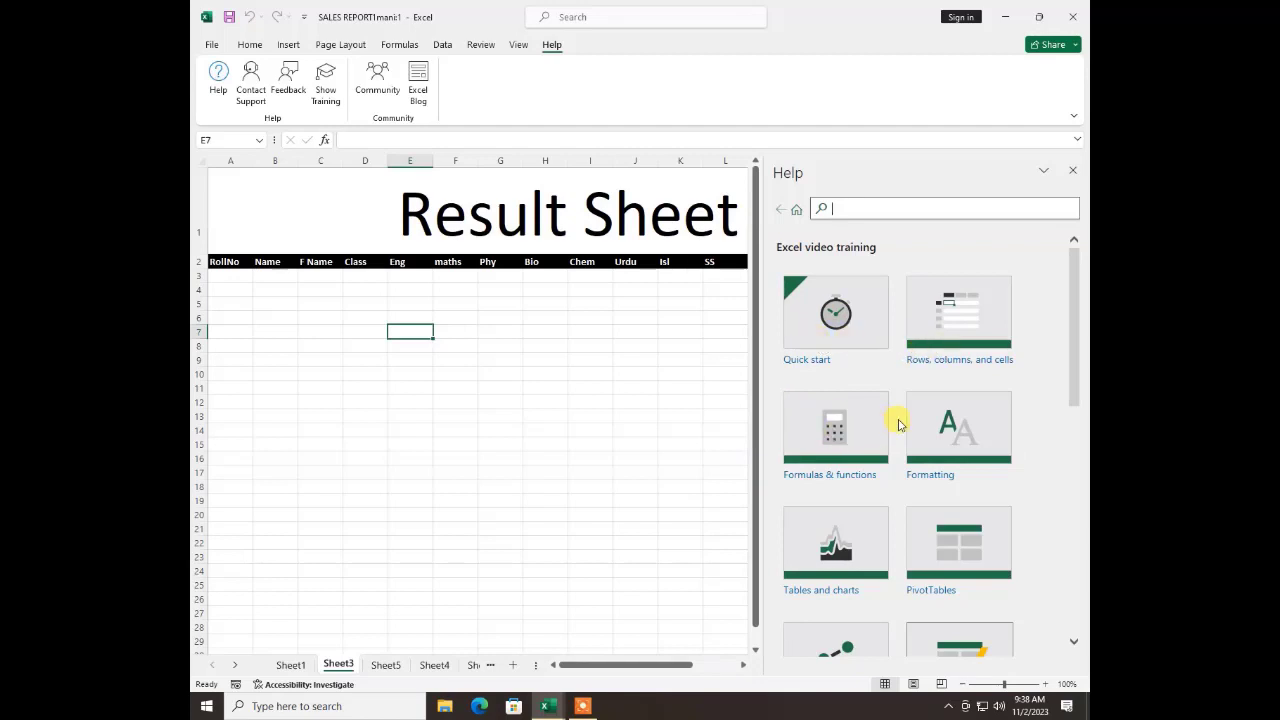
{"action": "scroll", "coordinate": [897, 425], "scroll_direction": "down", "scroll_amount": 3}
{"action": "scroll", "coordinate": [898, 443], "scroll_direction": "down", "scroll_amount": 3}
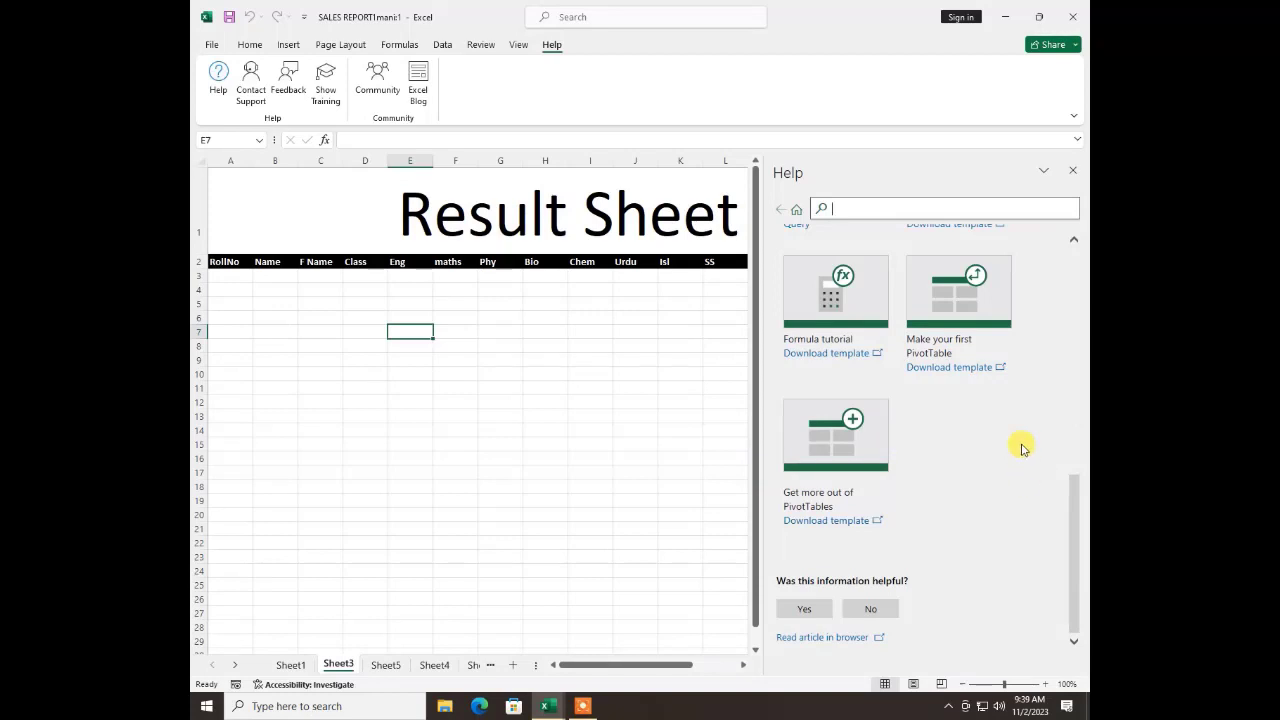
{"action": "scroll", "coordinate": [1006, 426], "scroll_direction": "up", "scroll_amount": 4}
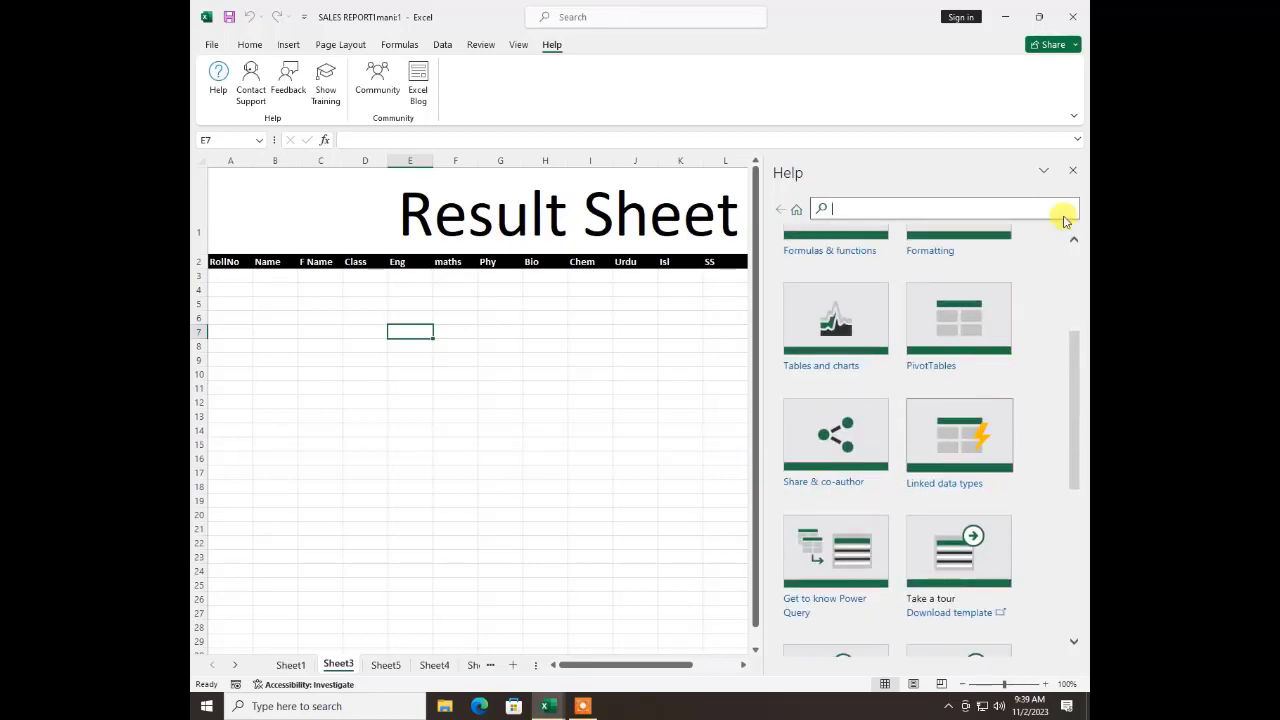
{"action": "left_click", "coordinate": [1073, 174]}
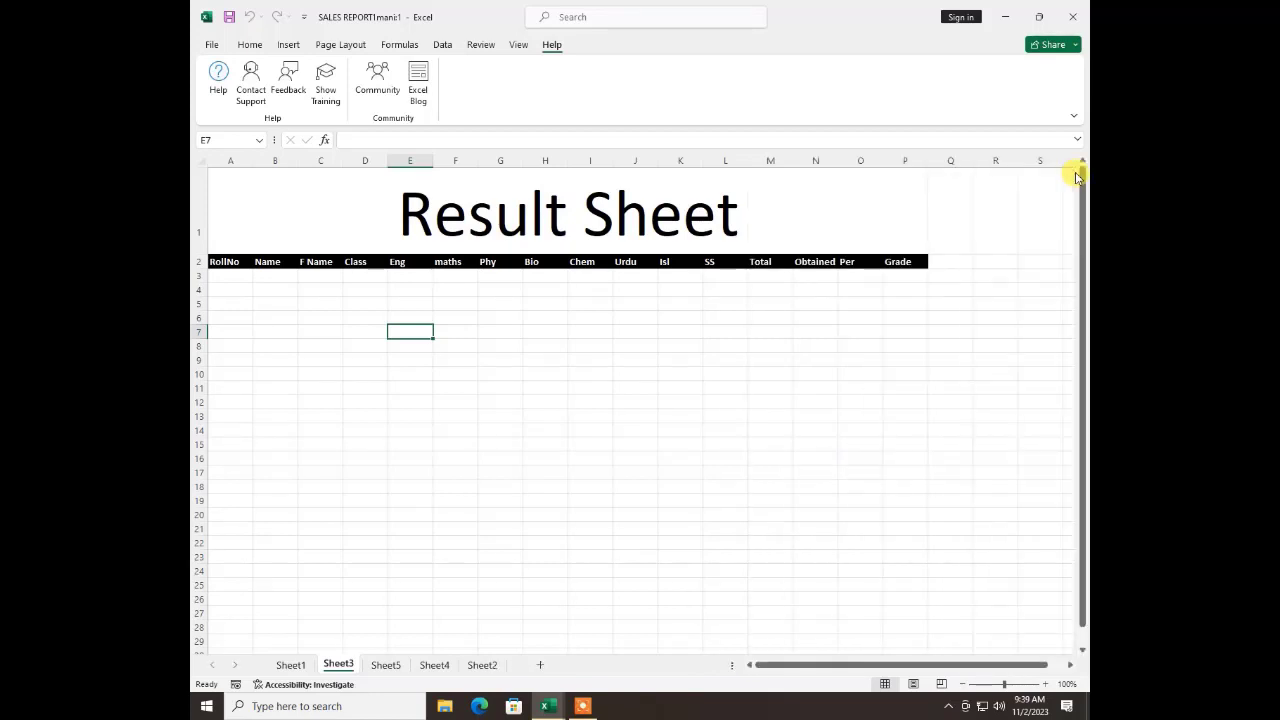
{"action": "left_click", "coordinate": [562, 425]}
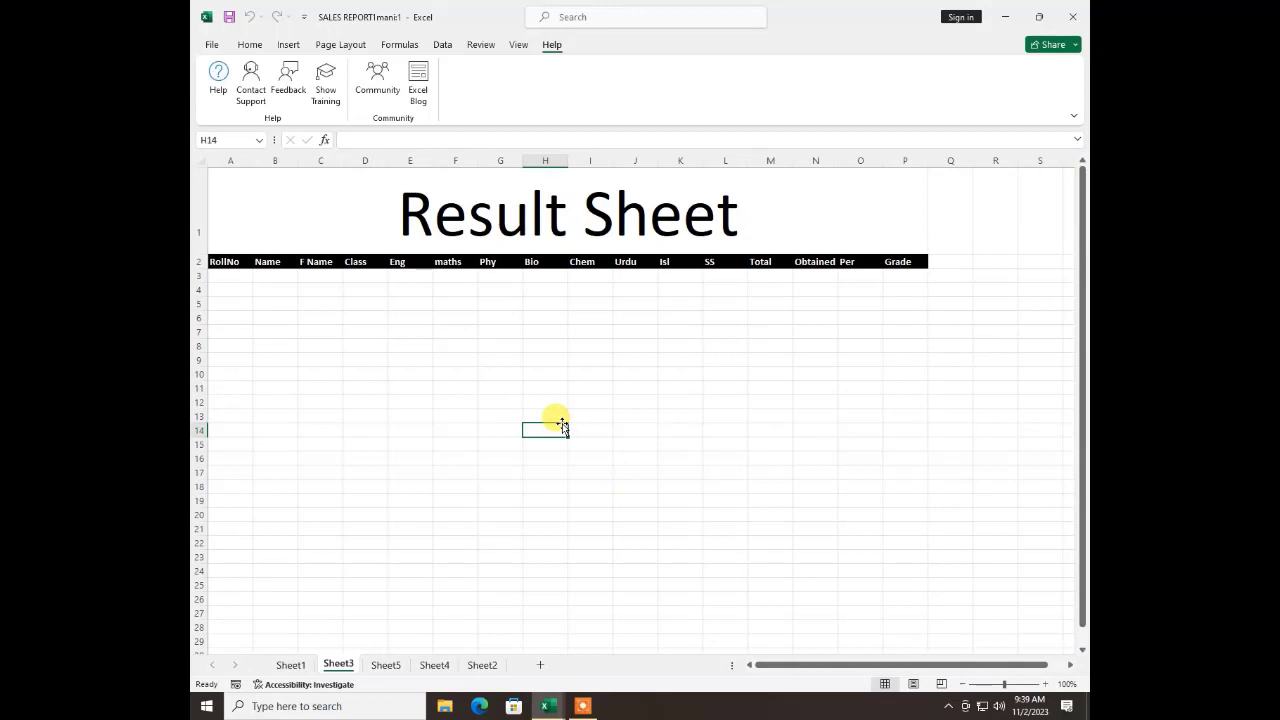